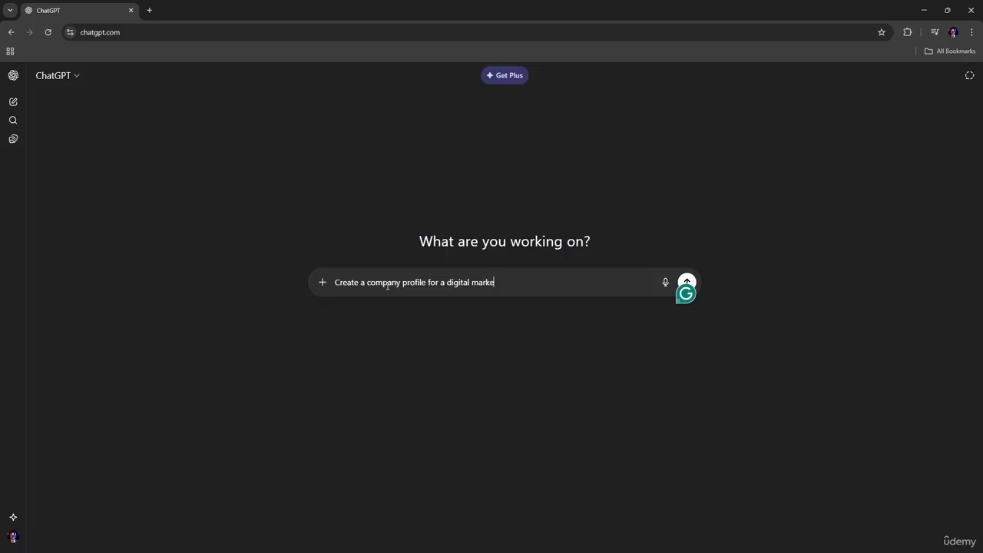
Step: Continue the company profile prompt with "digital marketing agency name BluePeak Media. Include About, Mission, Service"
type("agency name BluePeak Media")
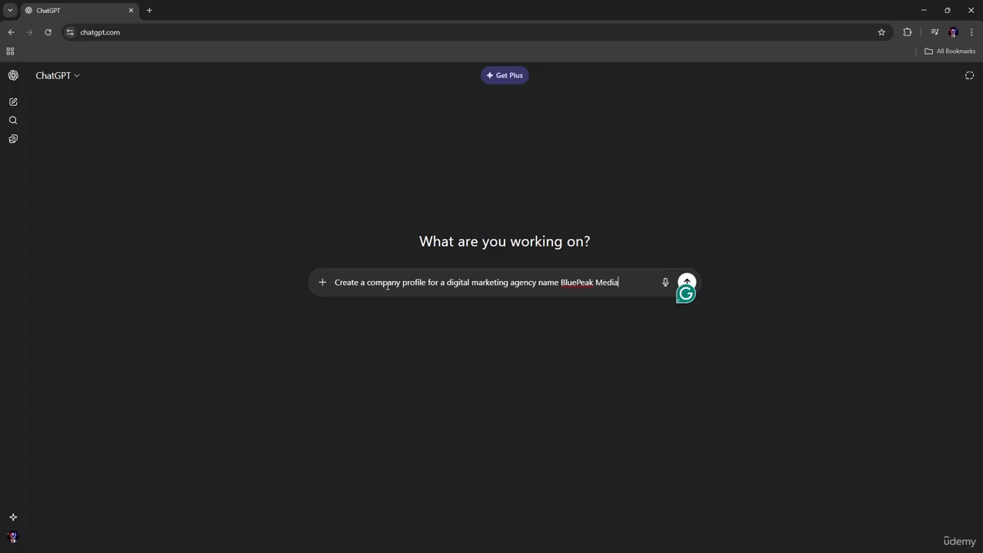
type(". Includ")
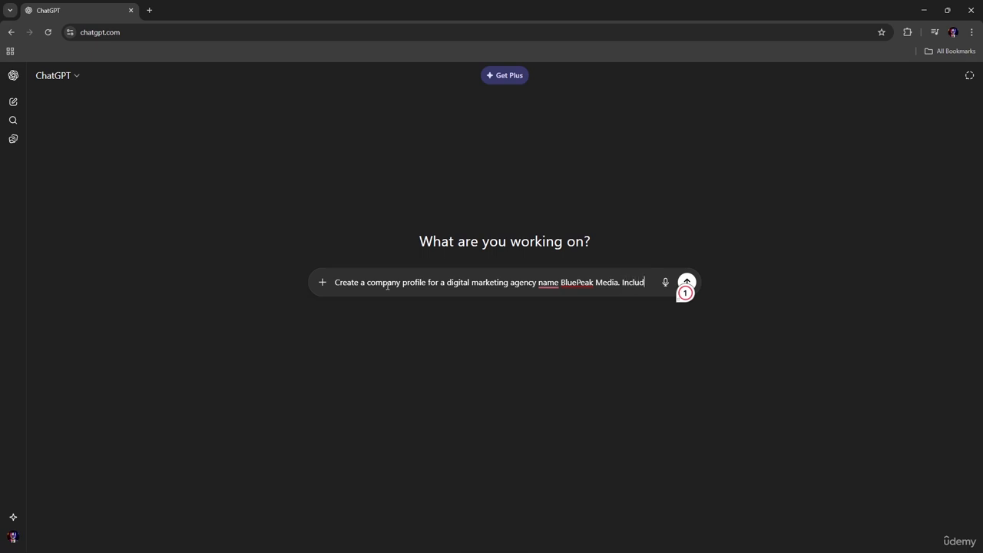
type("e about")
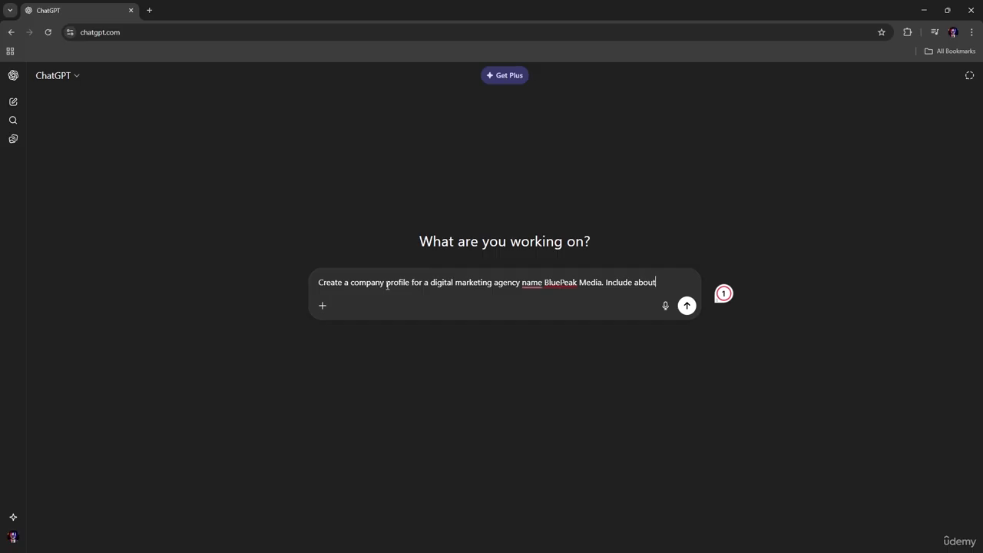
key("BackSpace")
key("BackSpace")
key("BackSpace")
key("BackSpace")
key("BackSpace")
type("About, Mission, Service")
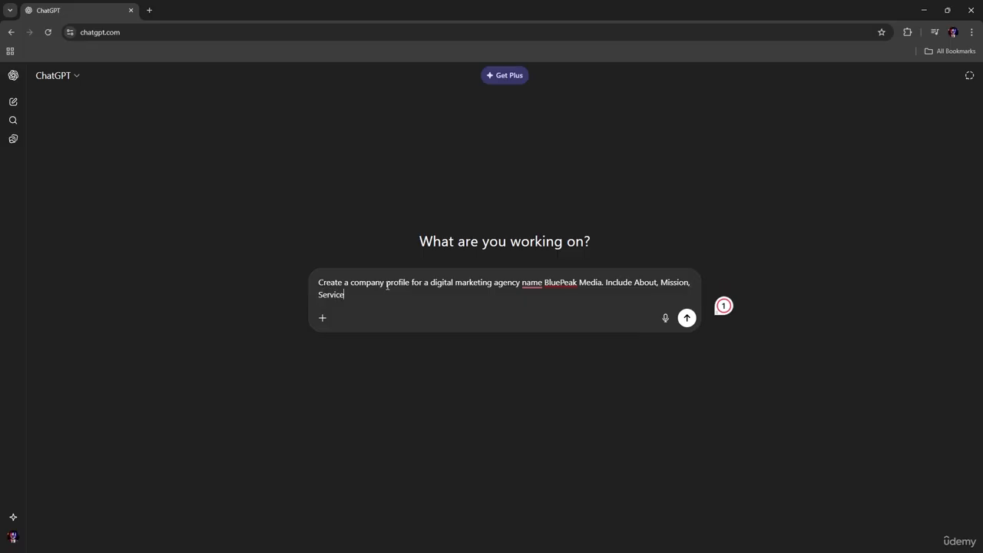
Step: Complete the prompt with ", and Team Sections" and submit it
type(", ")
type("and")
type(" Team ")
type("se")
type("Section")
type("s")
key("Return")
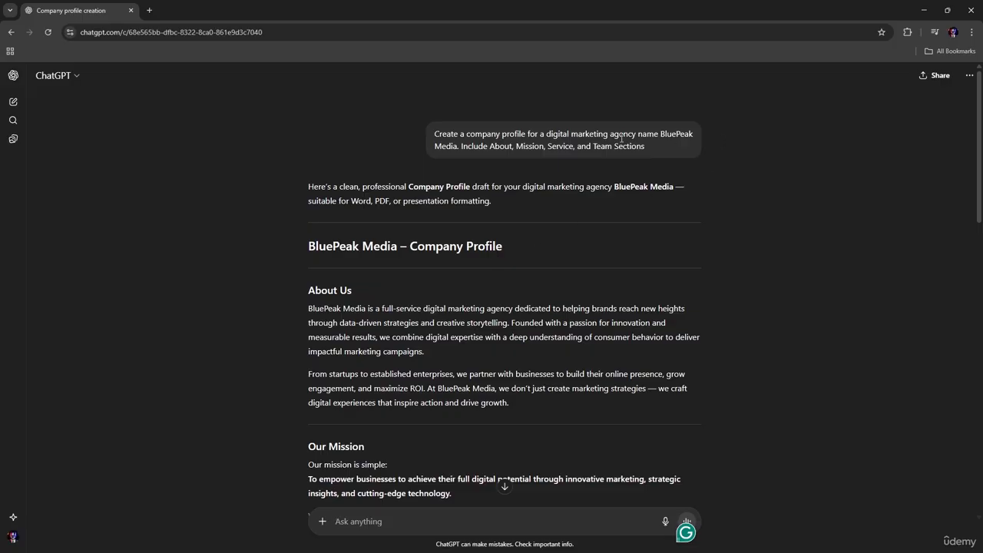
Step: Review the submitted prompt and the About Us and Our Mission sections of the generated company profile
mouse_move(662, 142)
scroll(523, 238, "down", 2)
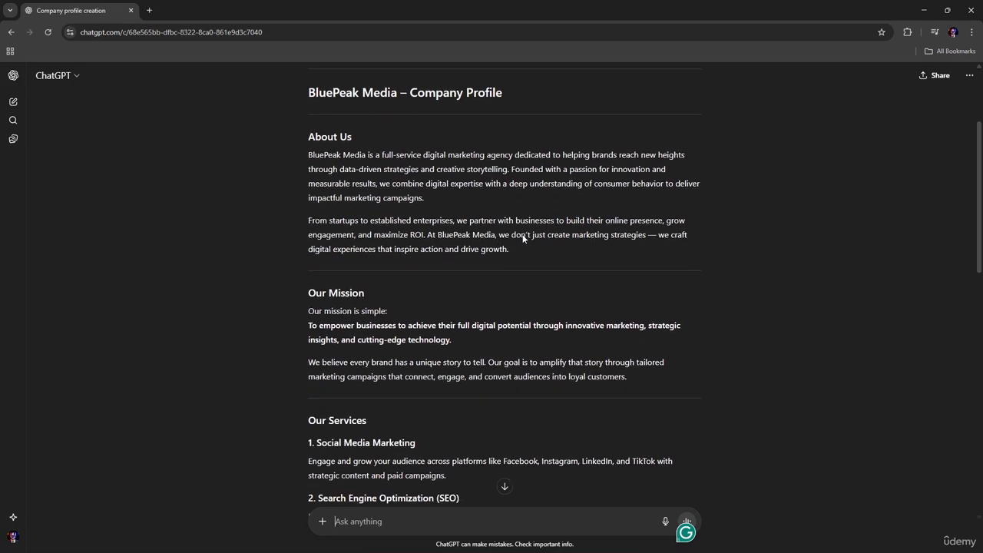
scroll(523, 234, "up", 2)
scroll(523, 234, "down", 1)
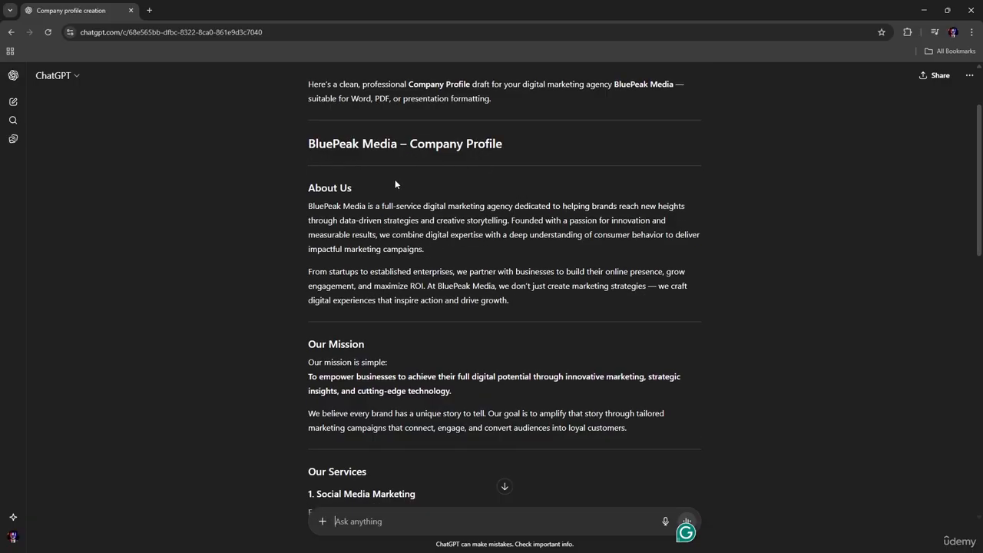
left_click_drag(309, 189, 397, 191)
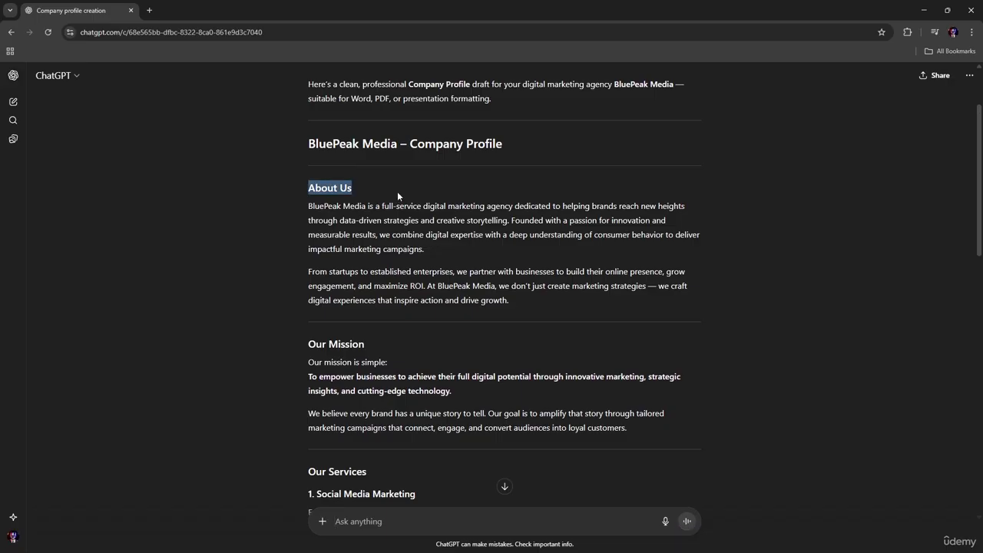
left_click(357, 222)
scroll(355, 236, "down", 3)
left_click_drag(365, 140, 307, 146)
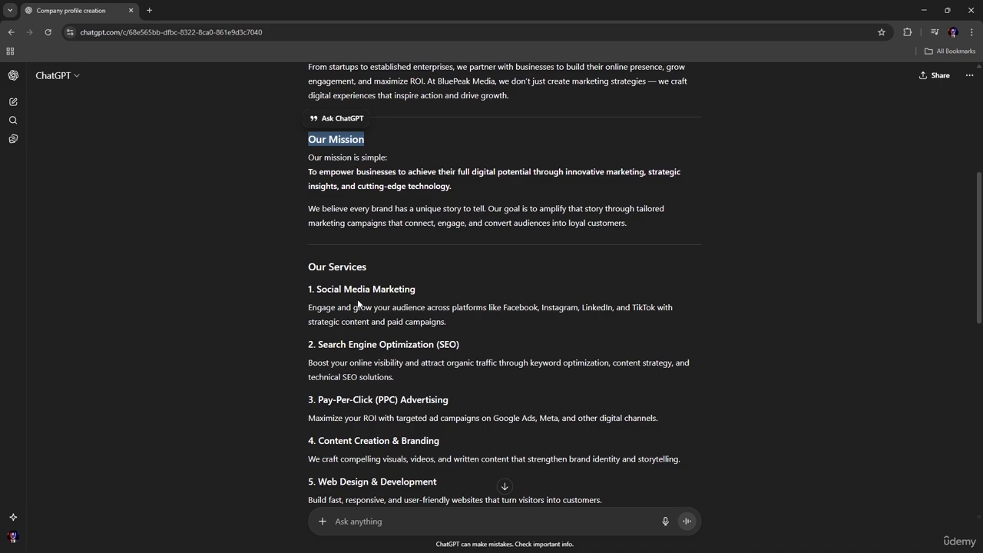
Step: Read through the Our Services, Our Team and Contact Us sections of the generated profile
scroll(361, 303, "down", 1)
scroll(368, 285, "up", 1)
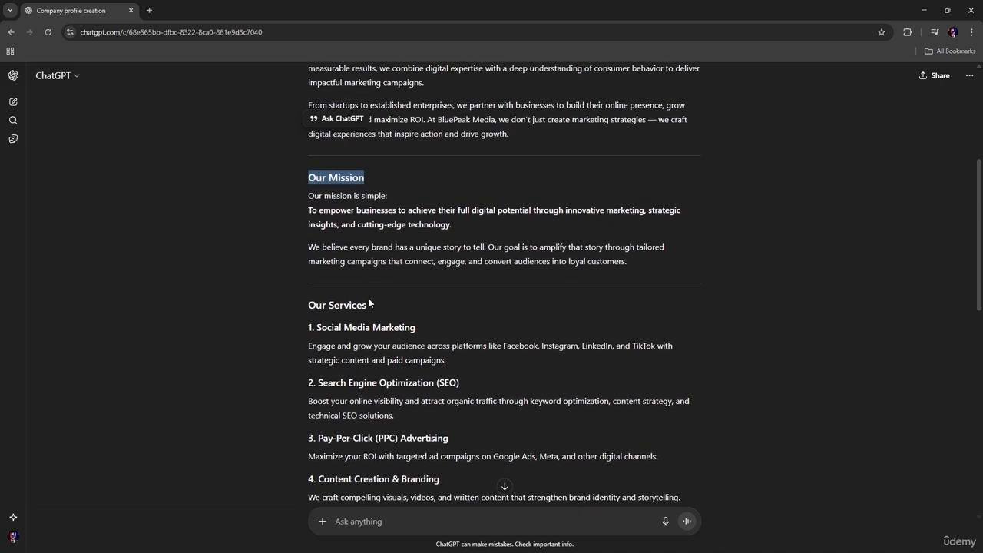
scroll(382, 285, "down", 1)
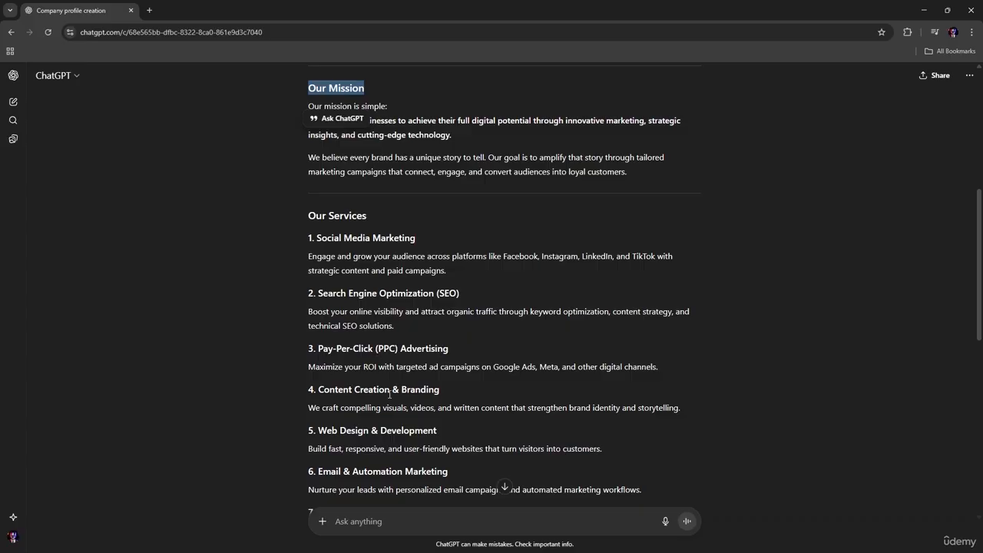
scroll(431, 391, "down", 2)
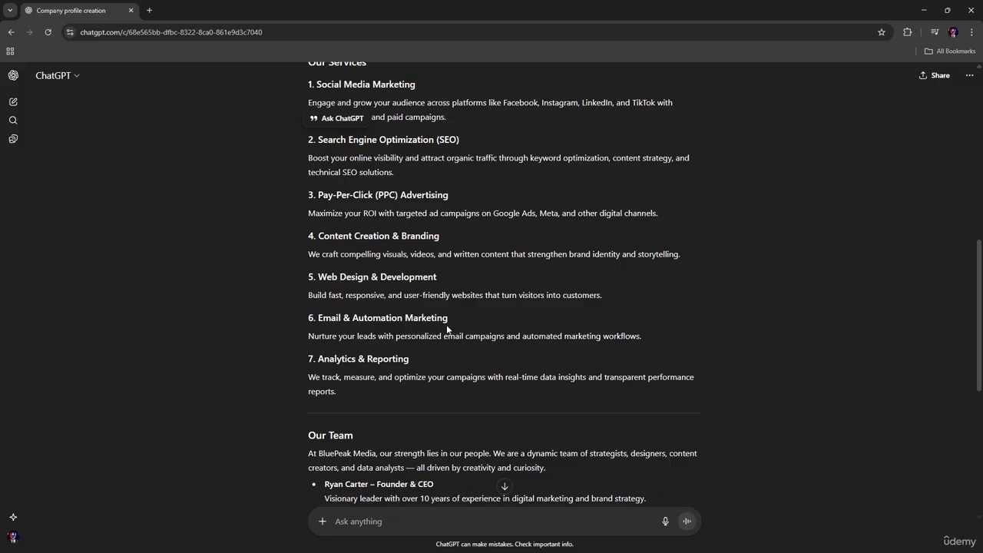
scroll(447, 325, "down", 1)
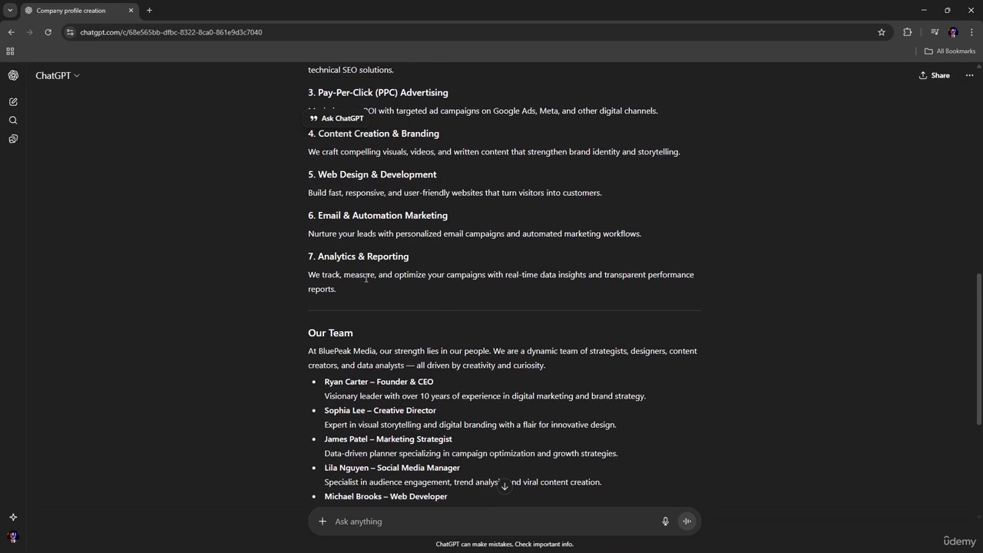
scroll(366, 271, "down", 2)
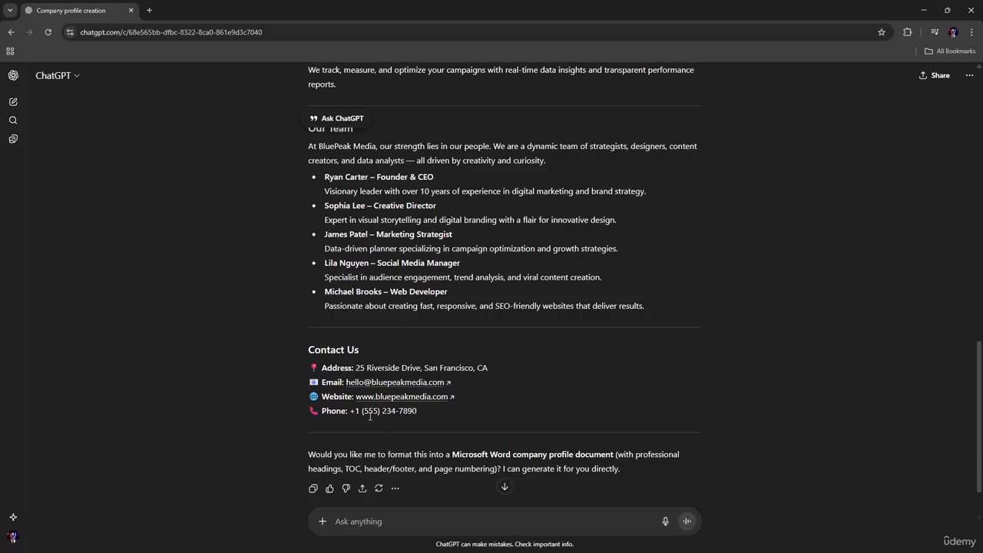
scroll(414, 415, "down", 2)
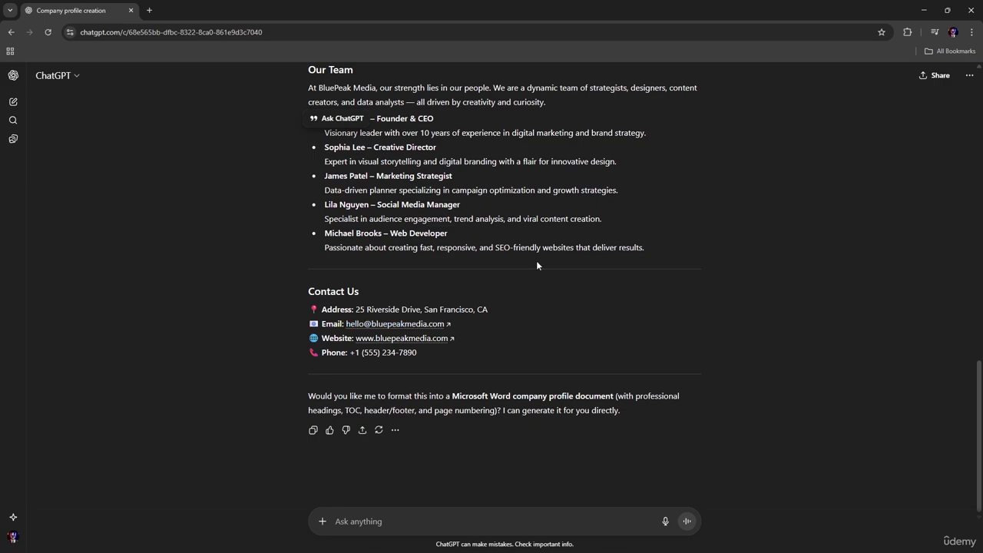
scroll(500, 248, "up", 4)
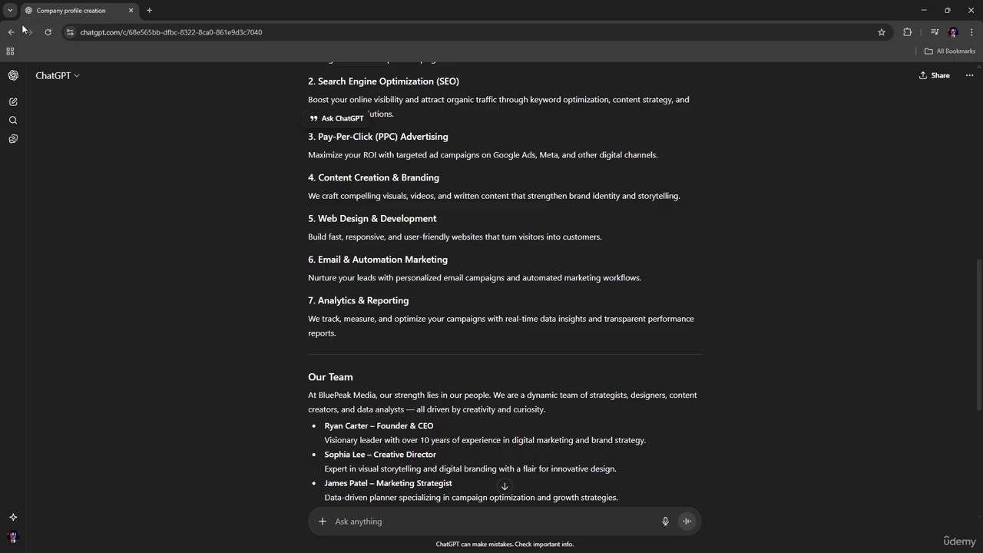
scroll(364, 256, "down", 2)
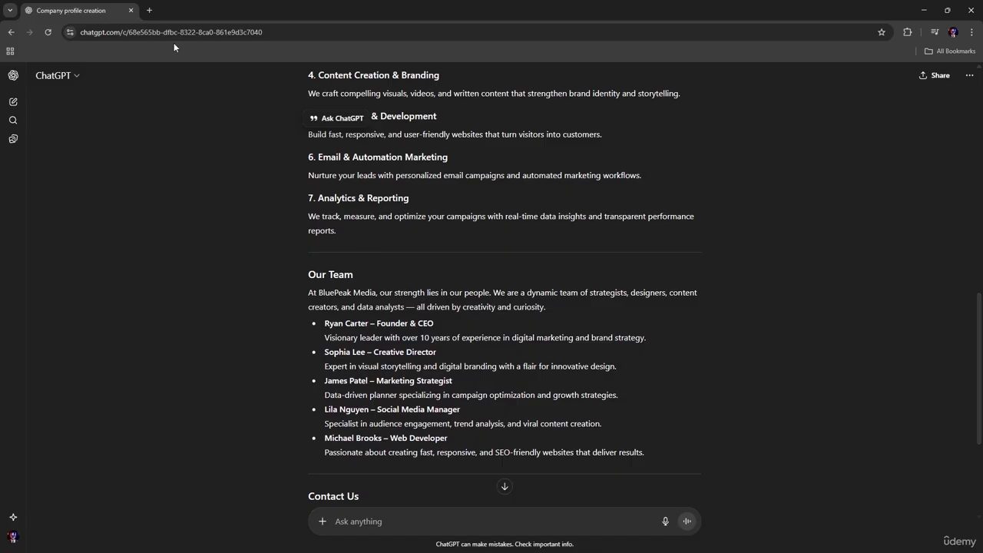
Step: Open Google Gemini in a new browser tab
left_click(151, 11)
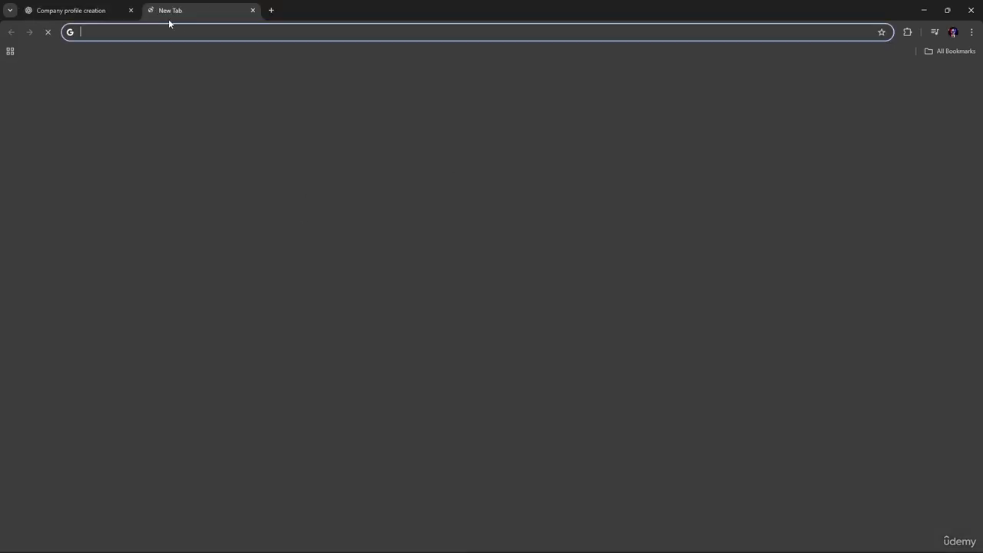
type("gem")
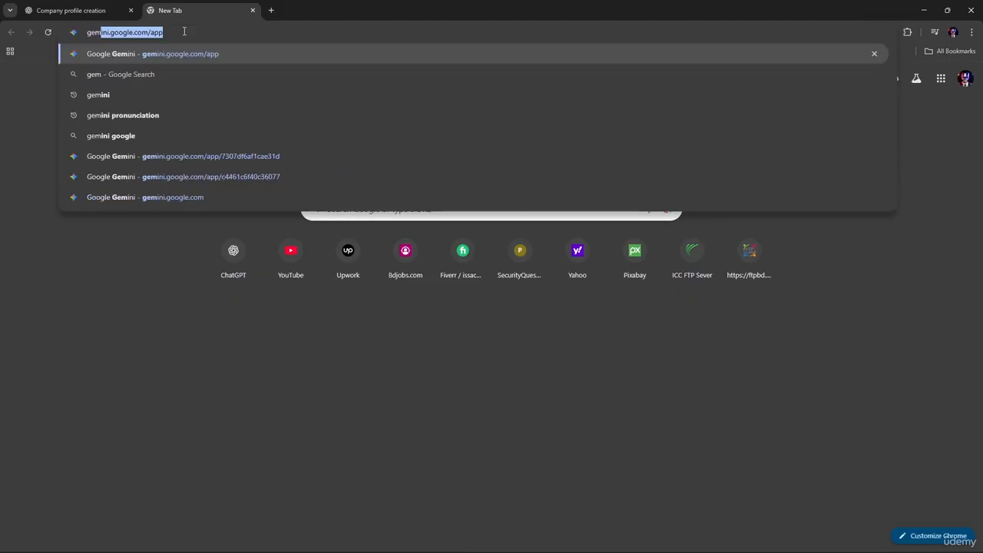
key("Return")
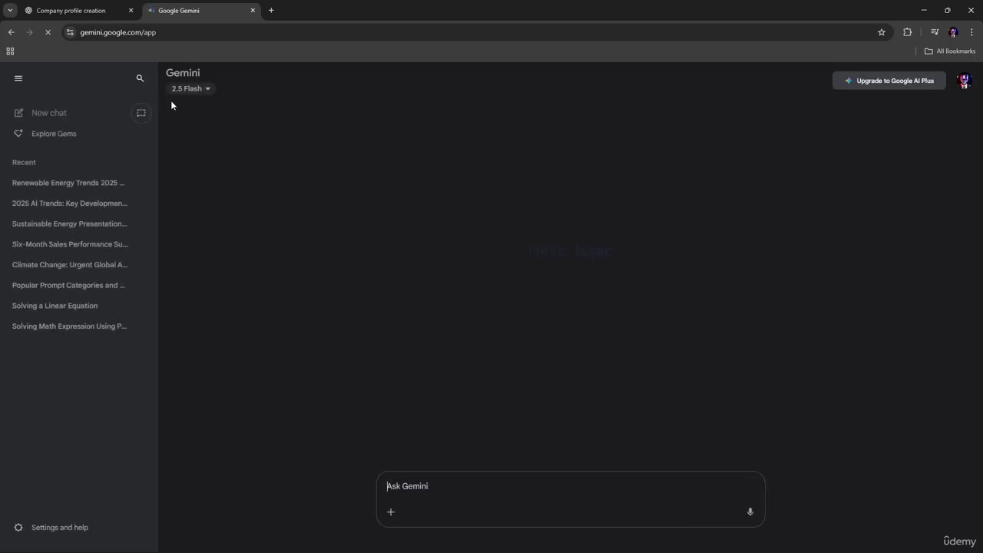
Step: Copy ChatGPT's entire company profile response and paste it into the Gemini prompt
left_click(82, 6)
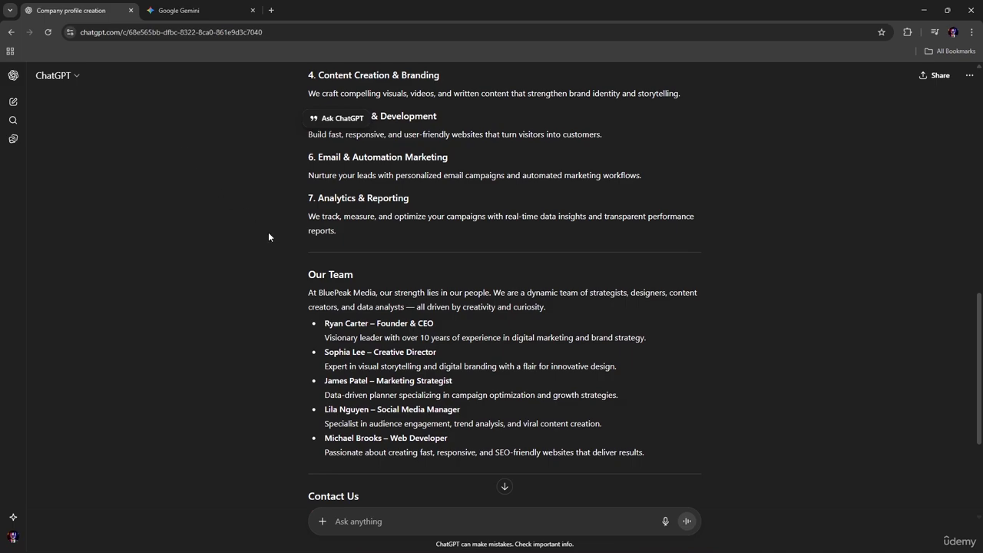
scroll(435, 375, "down", 3)
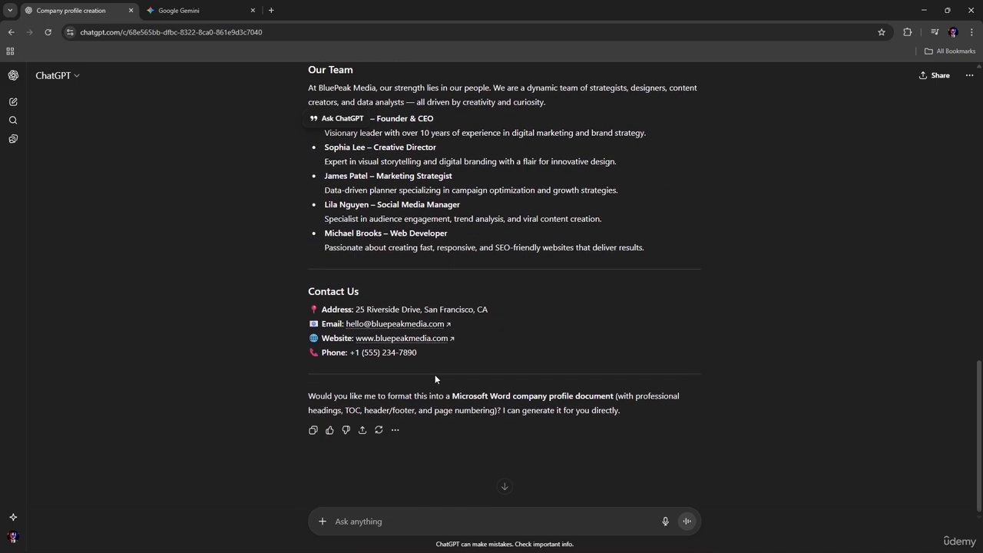
left_click(313, 432)
left_click(207, 9)
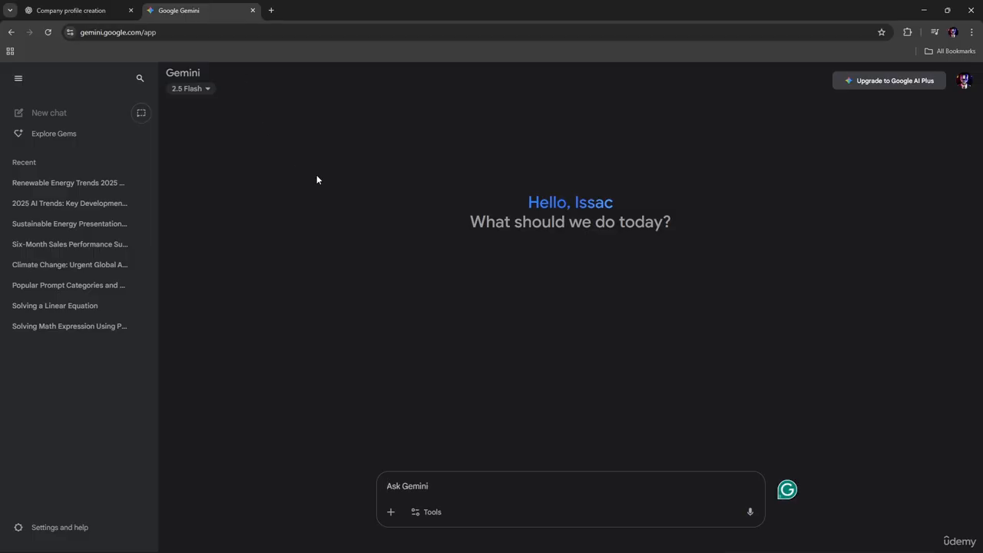
left_click(448, 487)
key("ctrl+v")
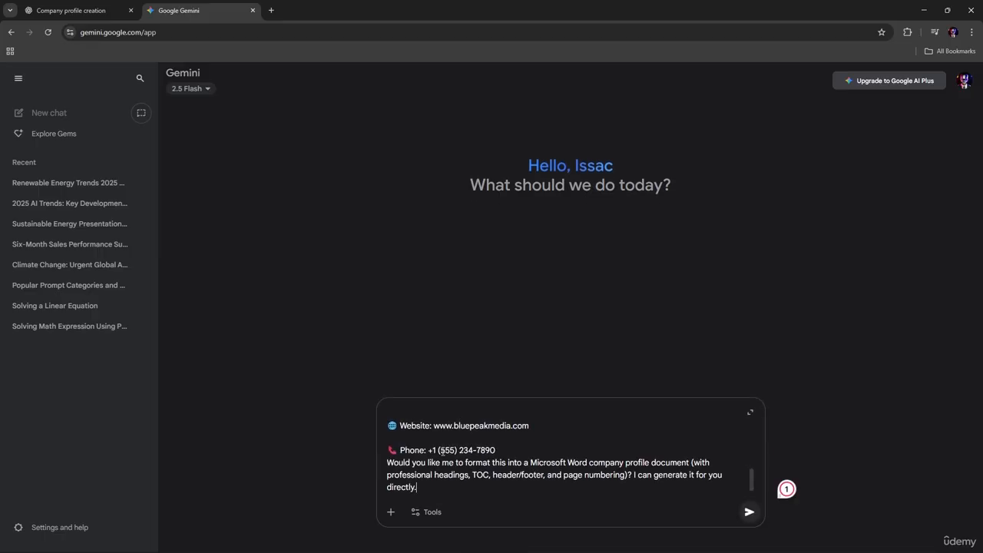
Step: Delete ChatGPT's closing formatting question and its introductory sentence from the pasted profile text
triple_click(386, 463)
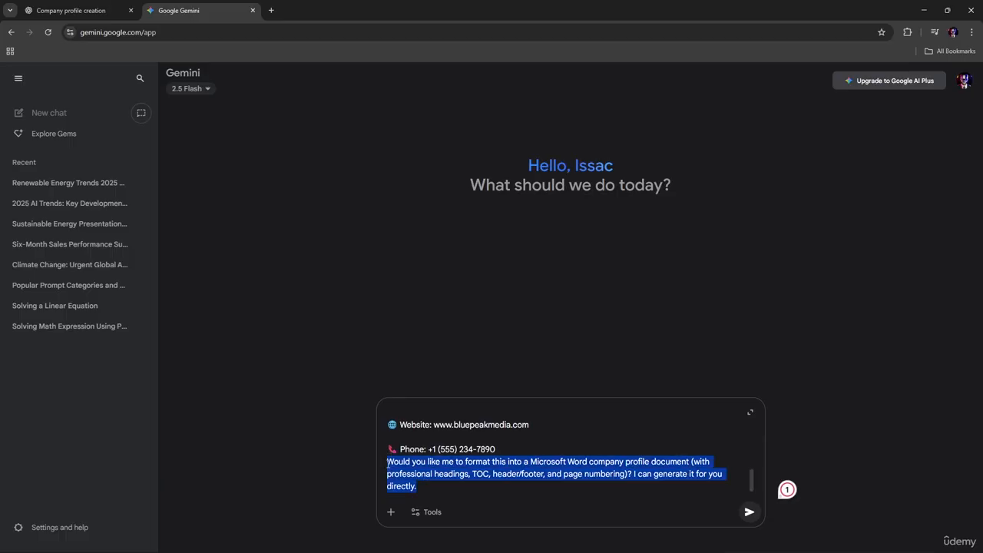
key("BackSpace")
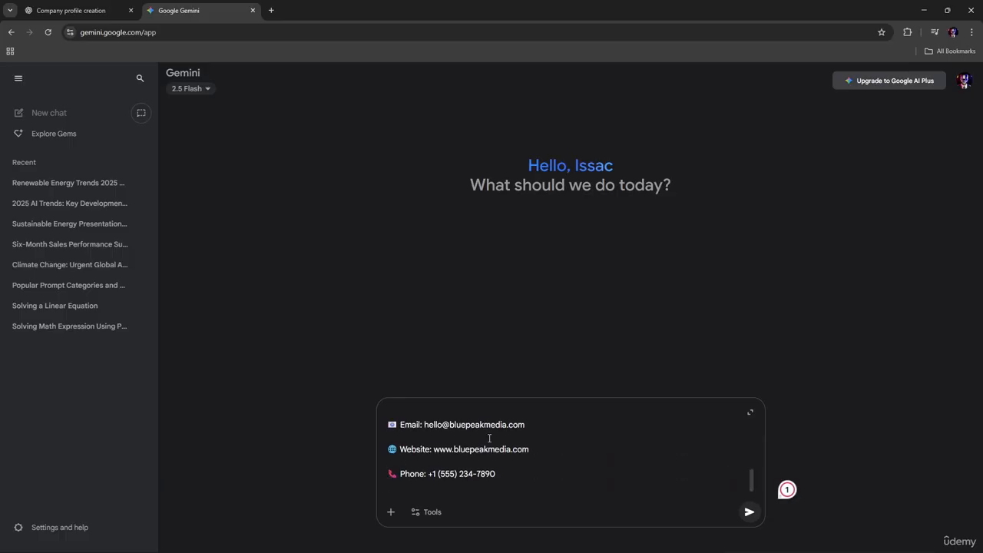
scroll(490, 437, "up", 5)
scroll(490, 437, "up", 10)
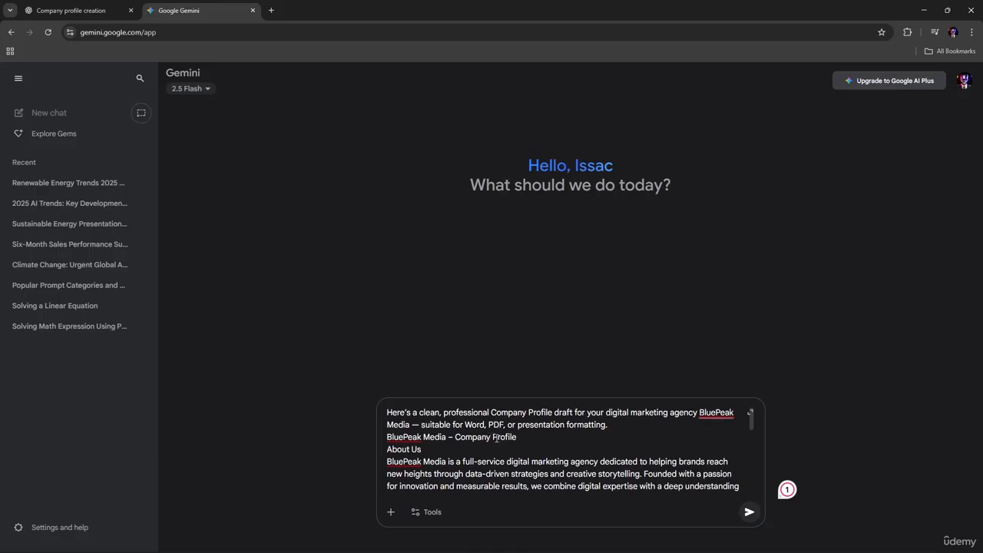
left_click_drag(608, 425, 388, 415)
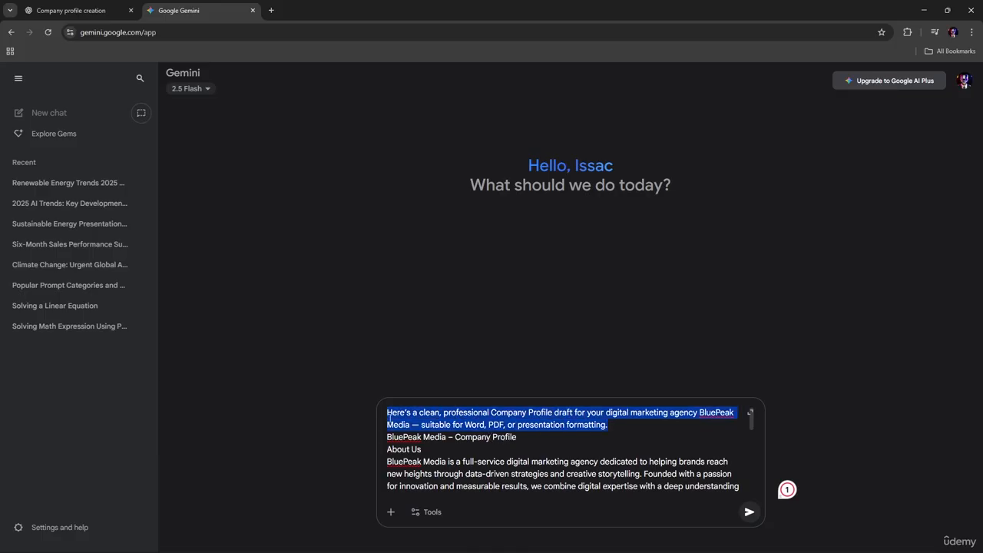
key("BackSpace")
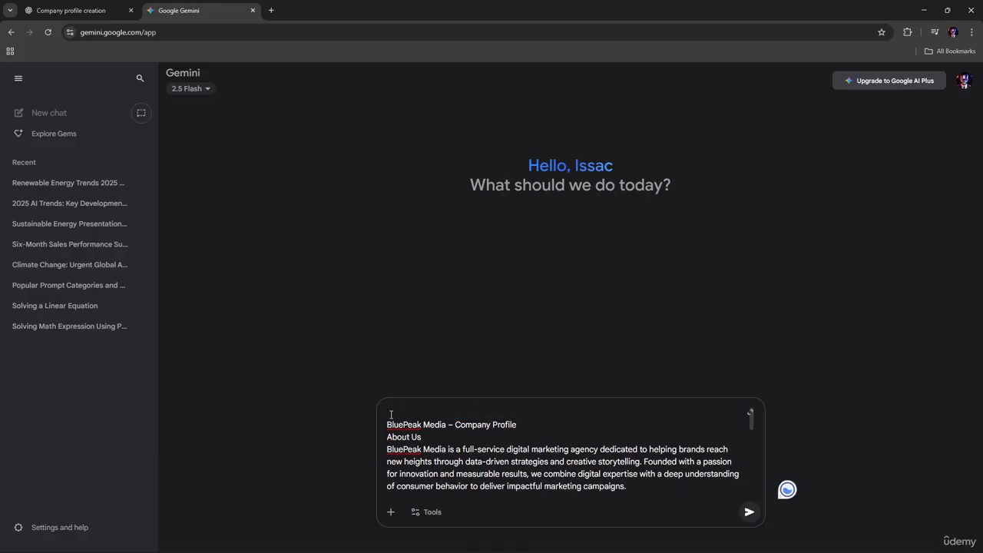
Step: Below the pasted profile's phone line, write the instruction "-Refine this company profile to sound professional and engaging"
scroll(496, 453, "down", 10)
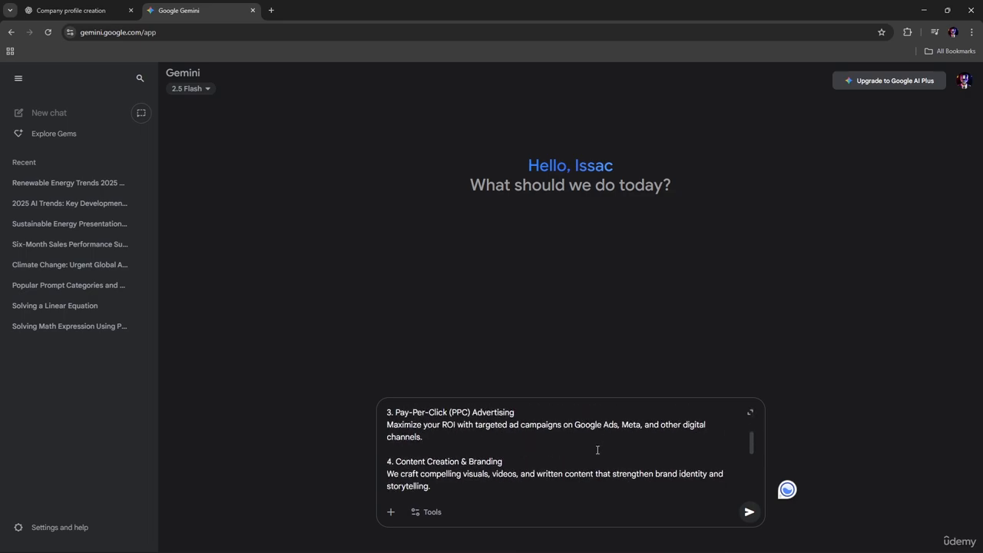
scroll(496, 453, "down", 10)
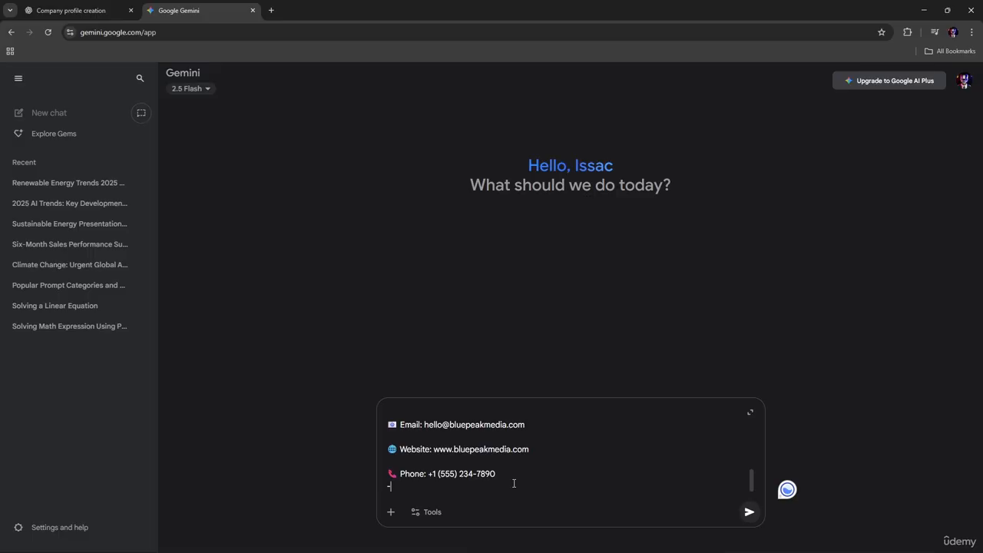
type("Refine this company profi")
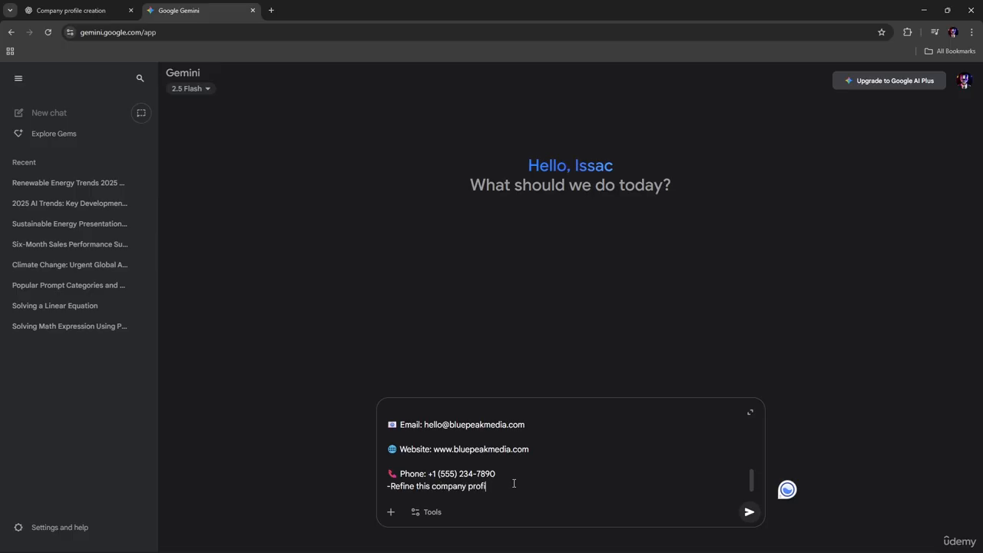
type("le to sound professional and engaing")
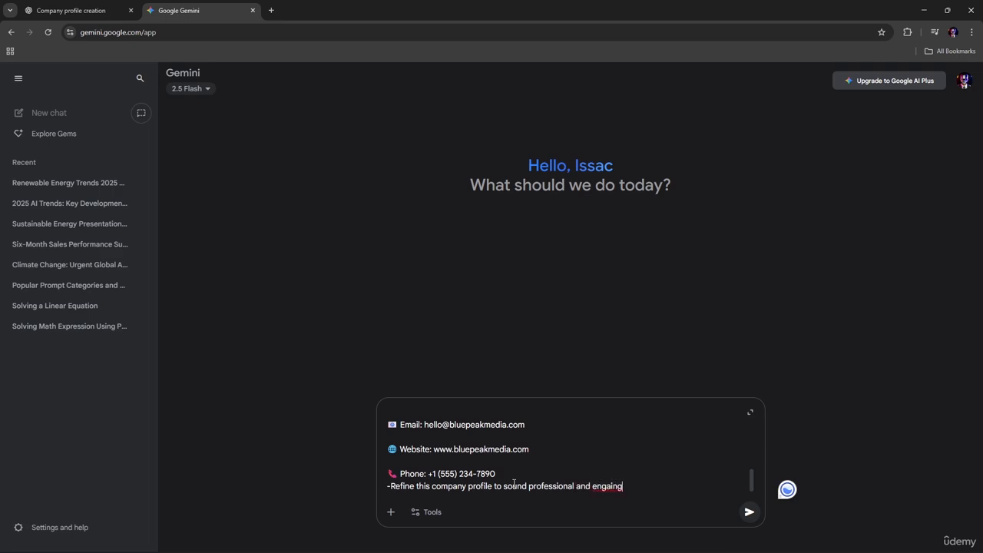
Step: Correct the misspelled word to "engaging" and extend the Gemini instruction with "for a corporate audience"
key("BackSpace")
key("BackSpace")
key("BackSpace")
key("BackSpace")
type("g")
key("BackSpace")
type("ai")
key("BackSpace")
type("ging for a corporate audince")
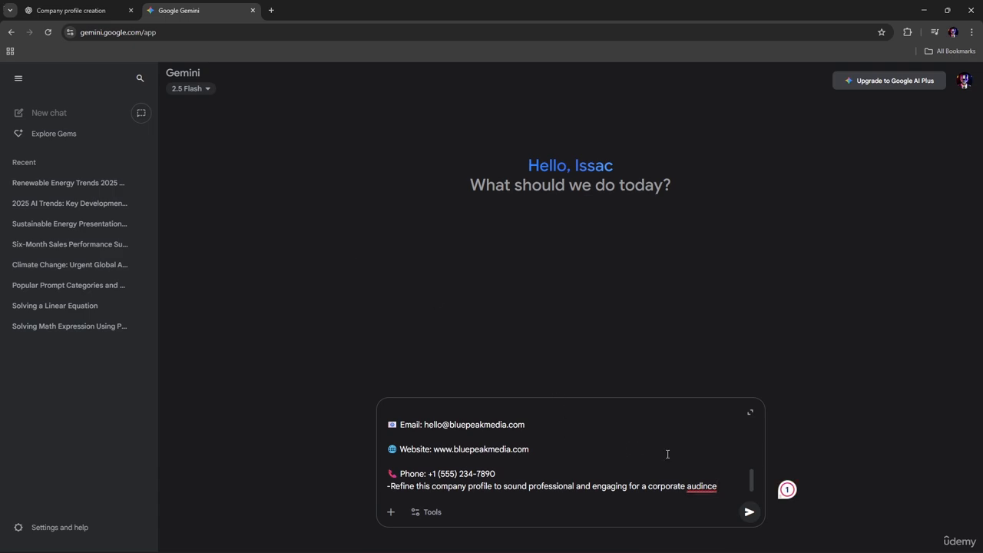
Step: Fix the spelling of "audience" using the spelling suggestion and submit the prompt to Gemini
right_click(698, 486)
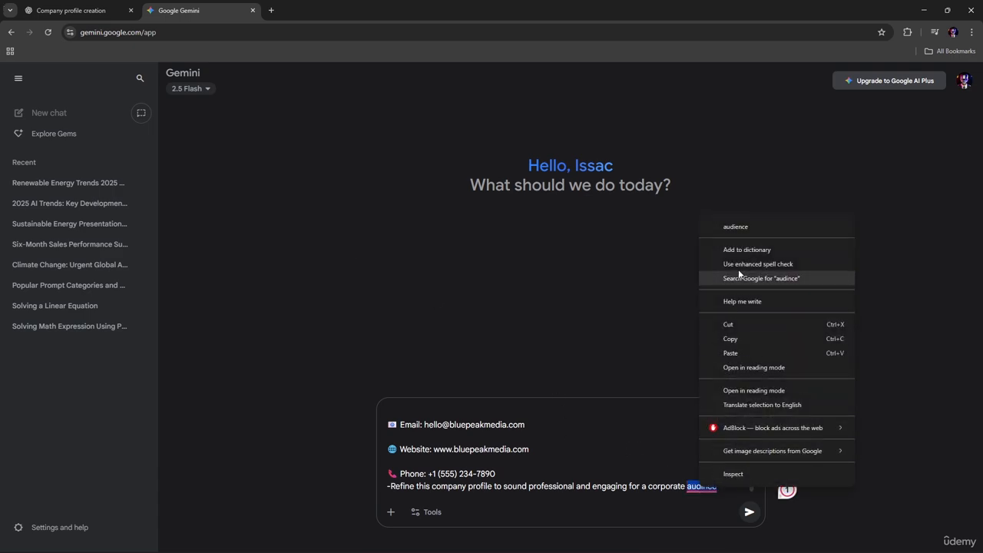
left_click(745, 228)
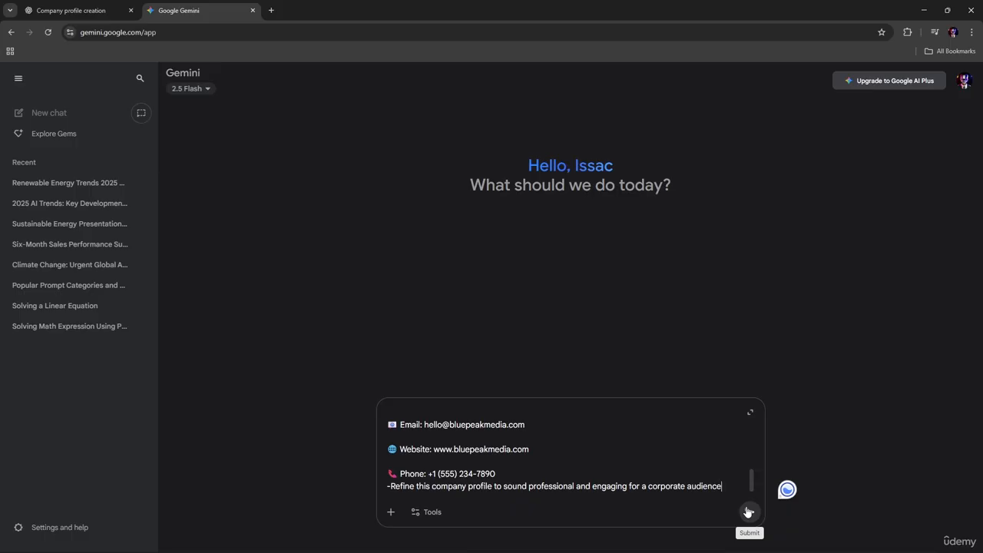
left_click(748, 512)
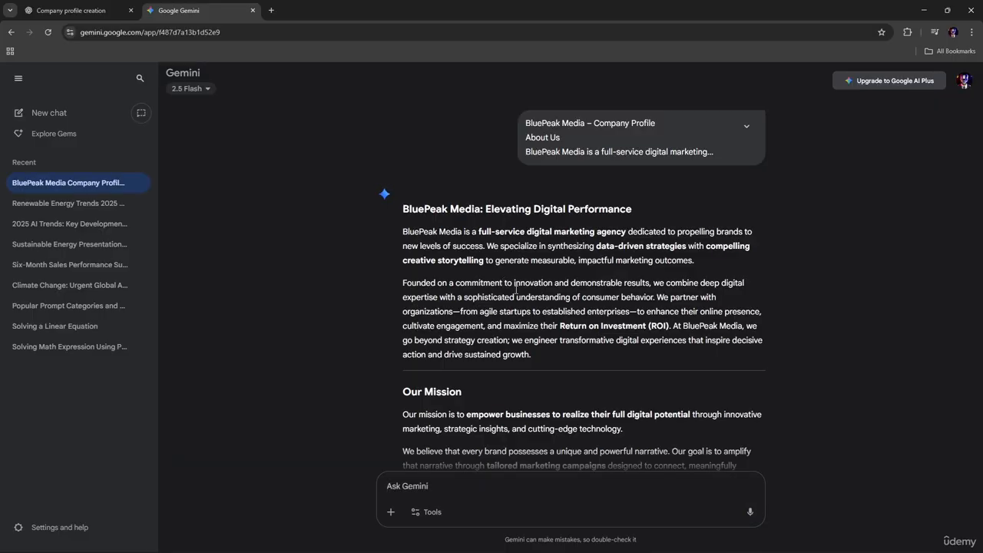
Step: Review Gemini's refined company profile from the introduction through the mission, services, leadership team and contact sections
scroll(503, 283, "down", 10)
scroll(567, 295, "down", 2)
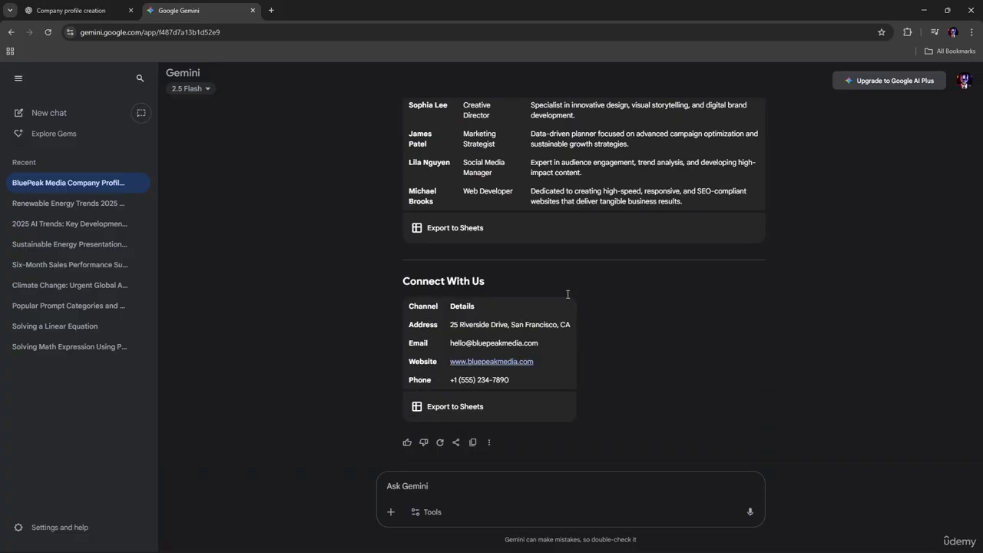
scroll(567, 292, "up", 7)
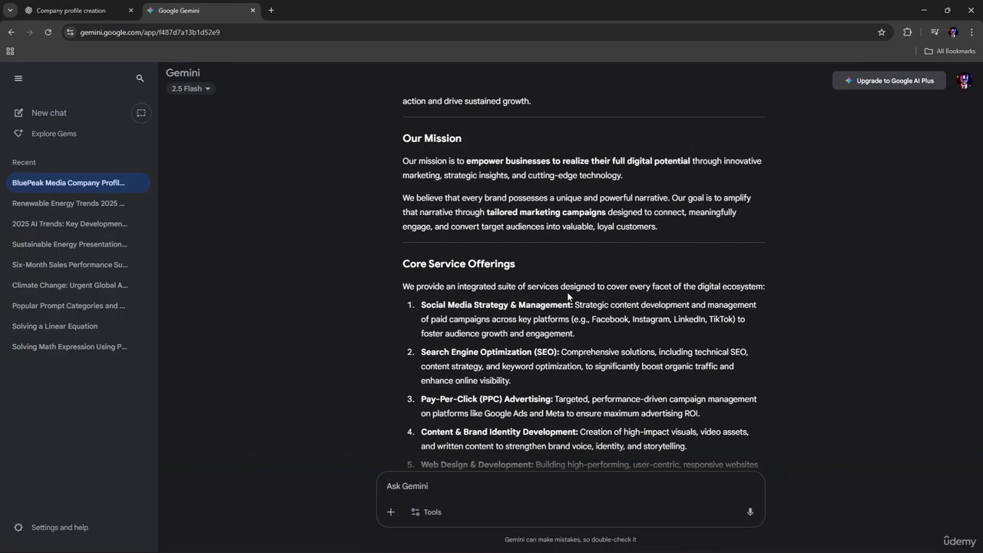
scroll(567, 271, "down", 5)
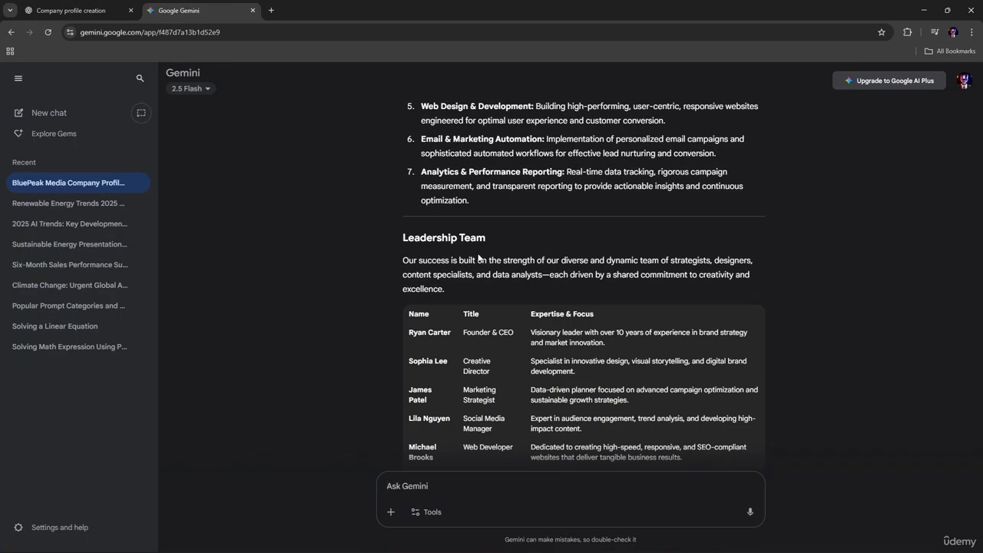
scroll(497, 265, "down", 1)
scroll(497, 265, "down", 3)
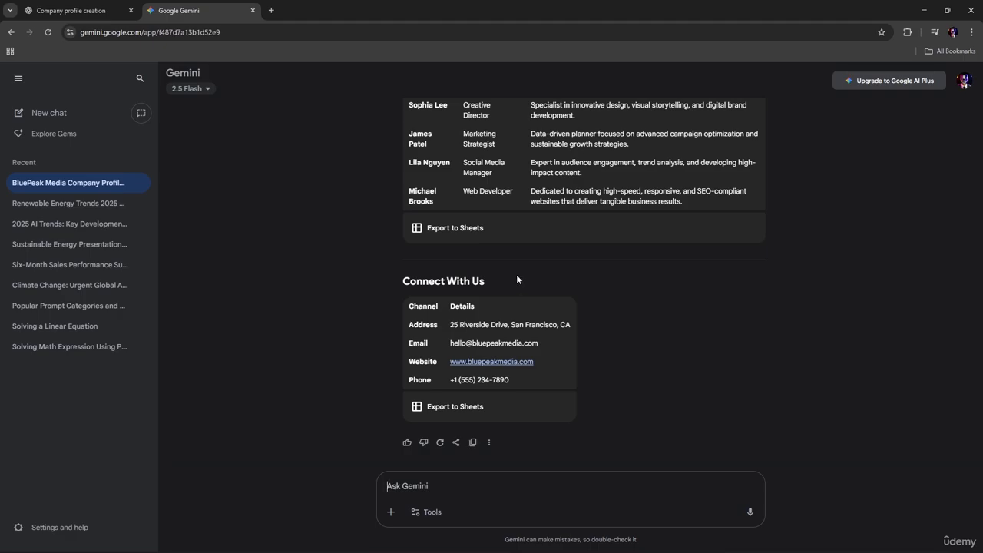
scroll(516, 274, "up", 10)
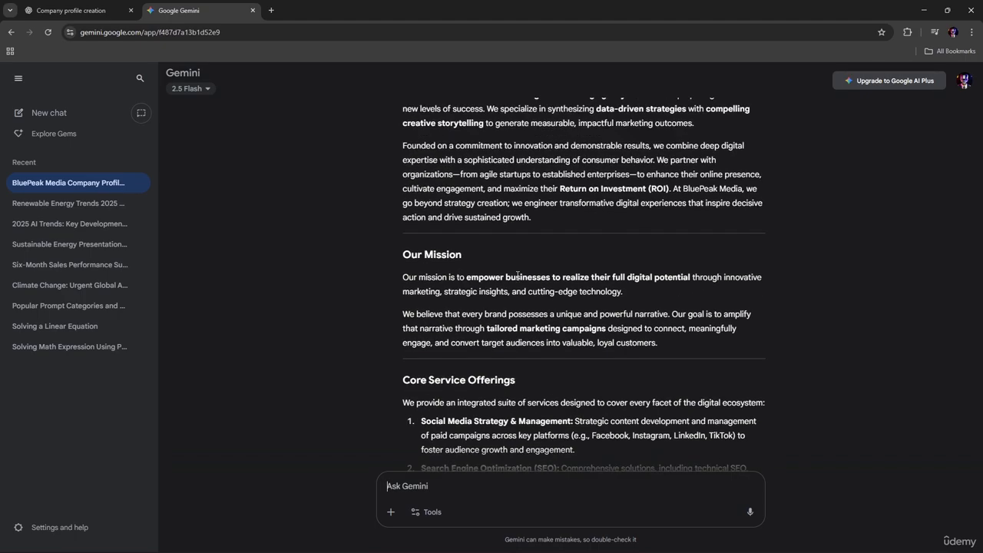
scroll(519, 274, "up", 2)
scroll(517, 279, "down", 12)
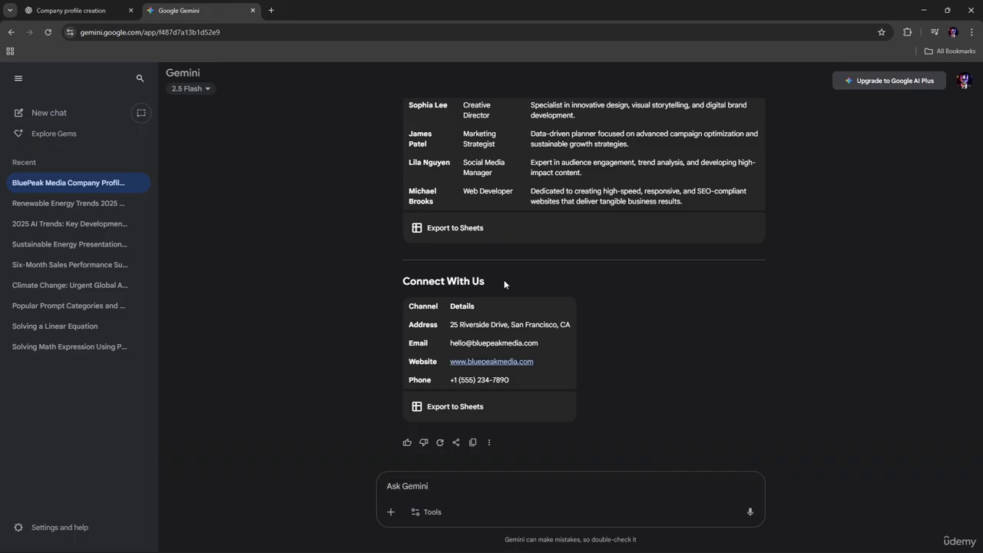
Step: Switch to Microsoft Word and create a new blank document
key("super")
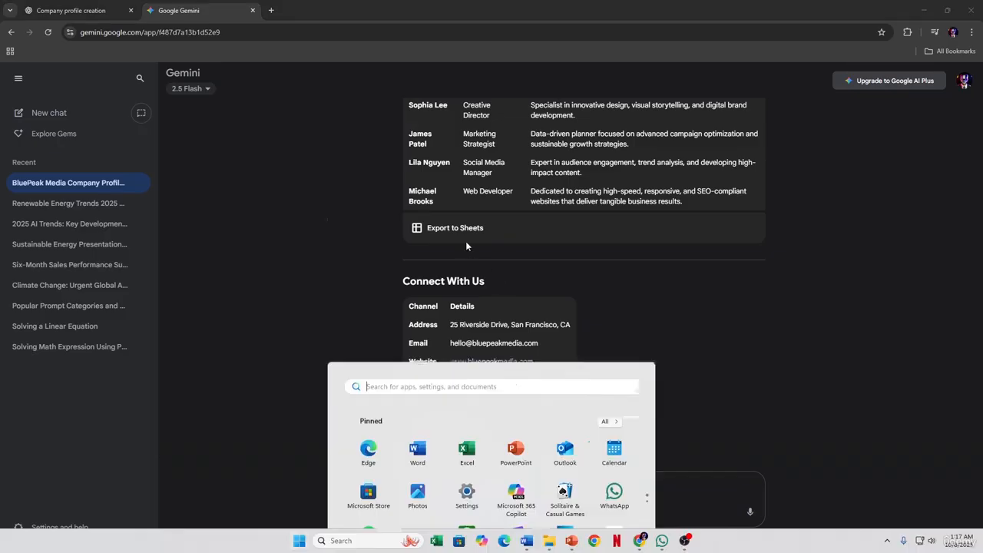
left_click(427, 243)
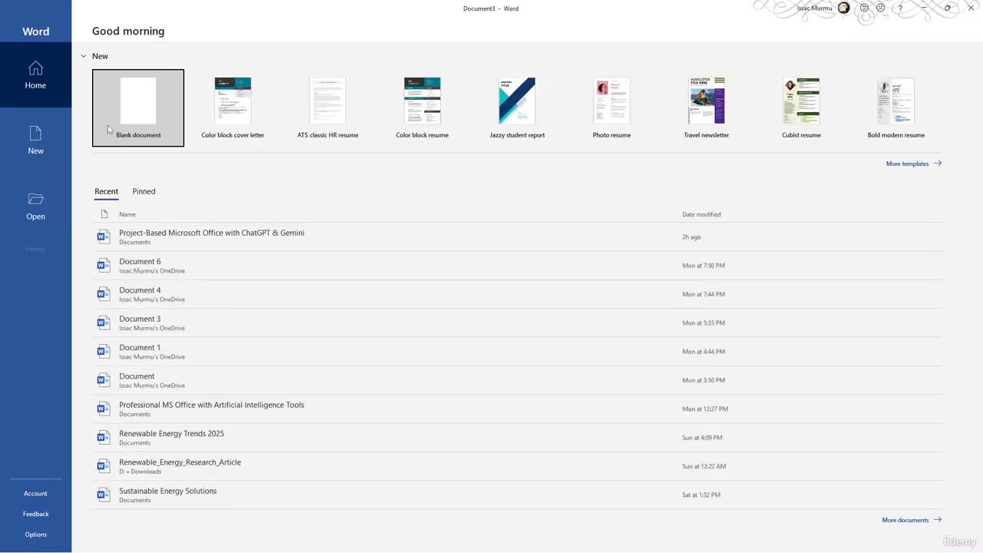
left_click(124, 125)
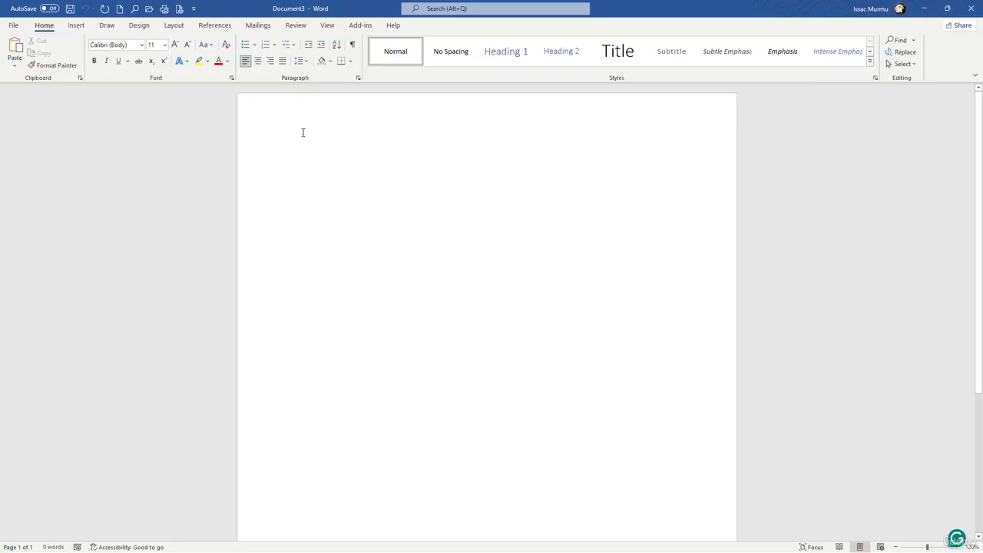
scroll(294, 172, "up", 3)
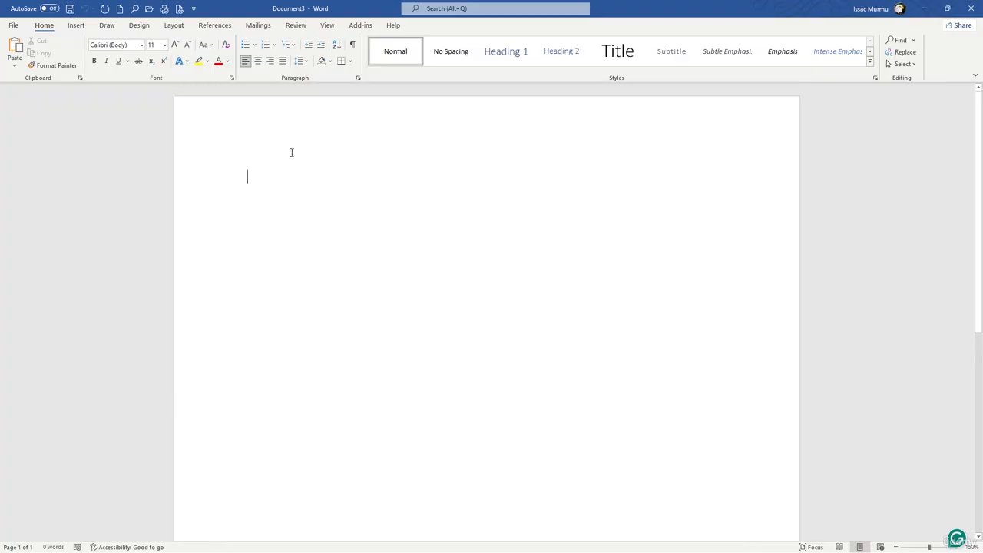
Step: Apply the built-in Gallery theme to the blank document
left_click(141, 27)
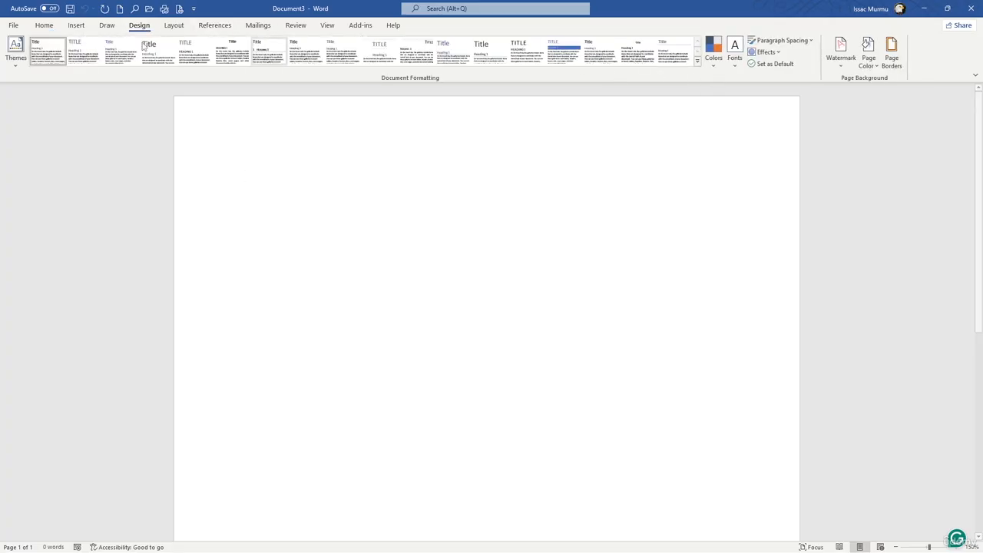
left_click(15, 61)
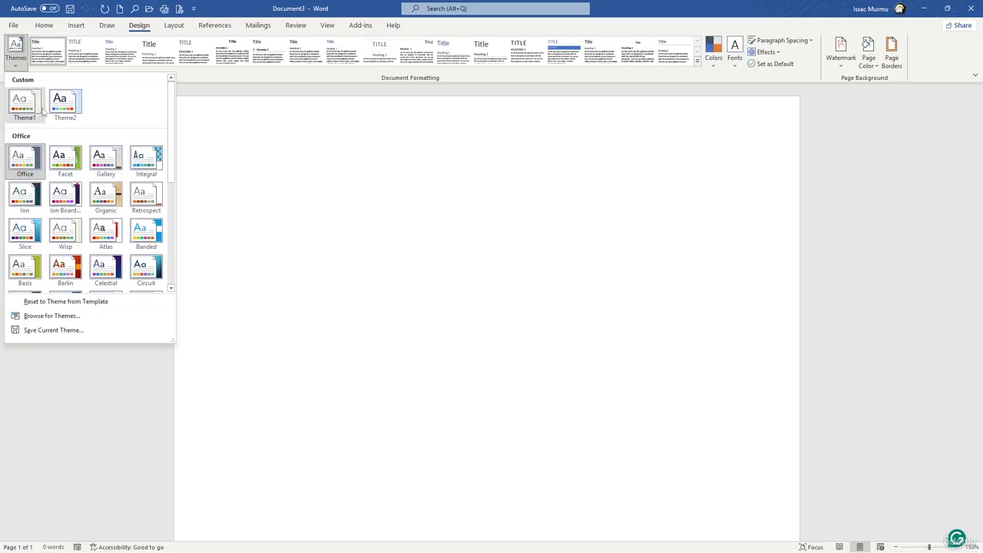
scroll(172, 178, "down", 3)
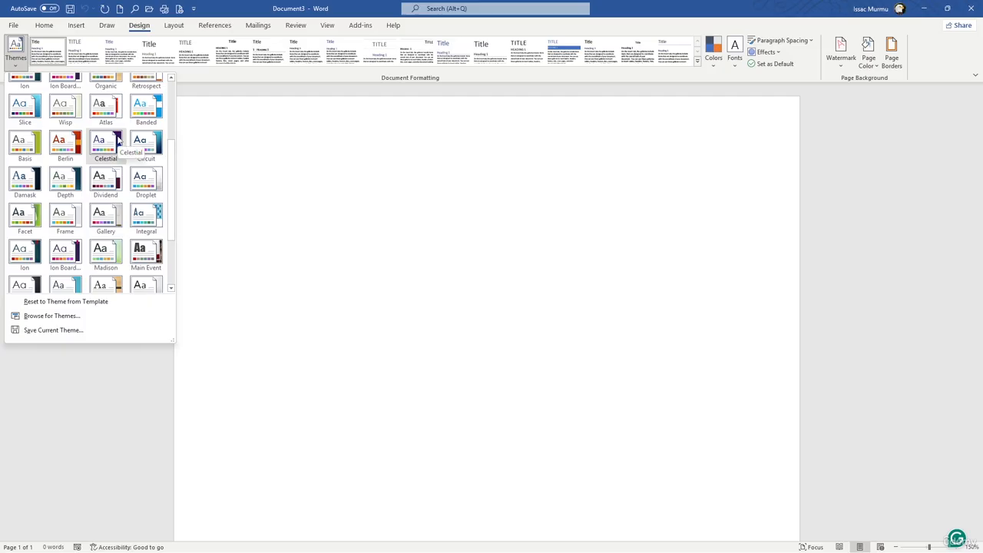
scroll(107, 154, "up", 3)
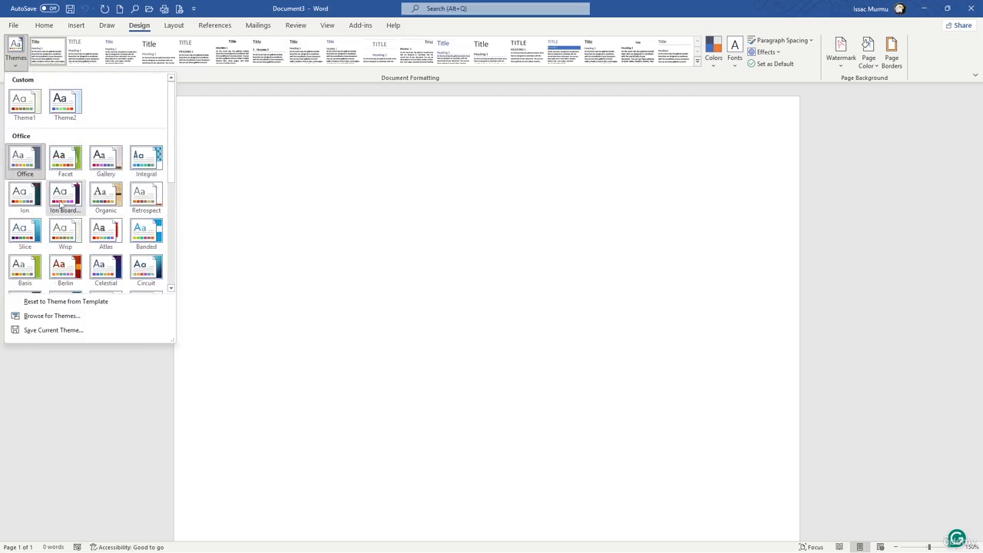
scroll(122, 242, "down", 3)
left_click(107, 238)
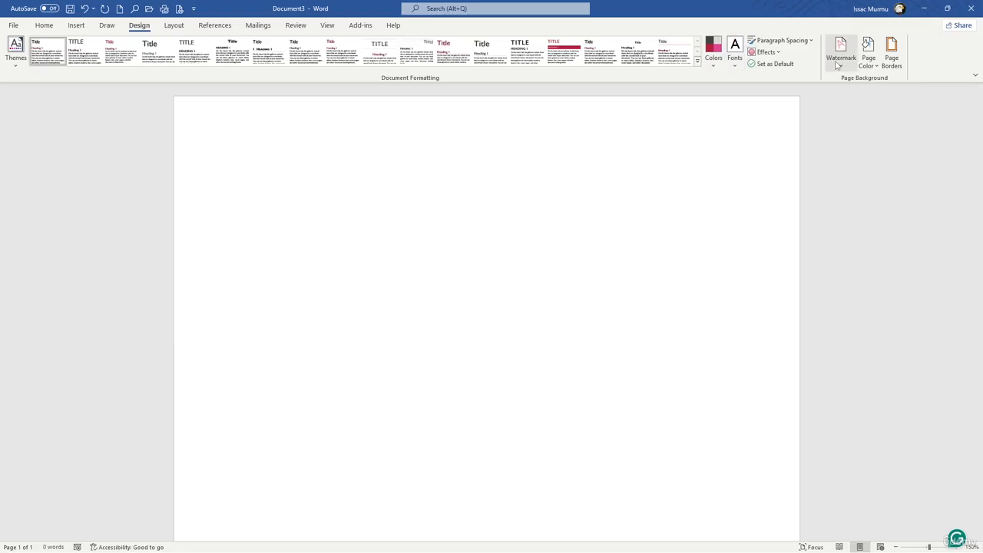
Step: Browse the theme font pairings available for the document, without choosing one
left_click(732, 69)
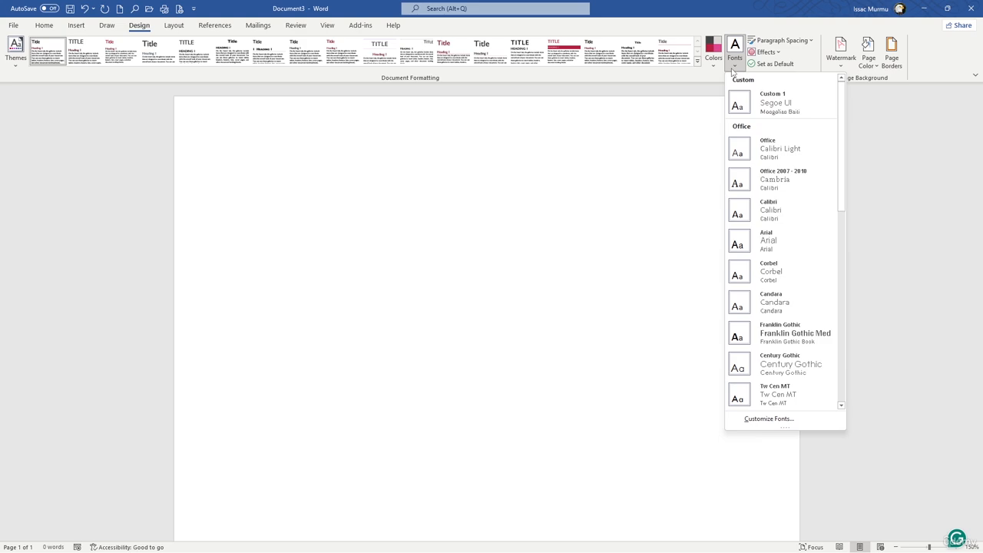
scroll(761, 180, "down", 8)
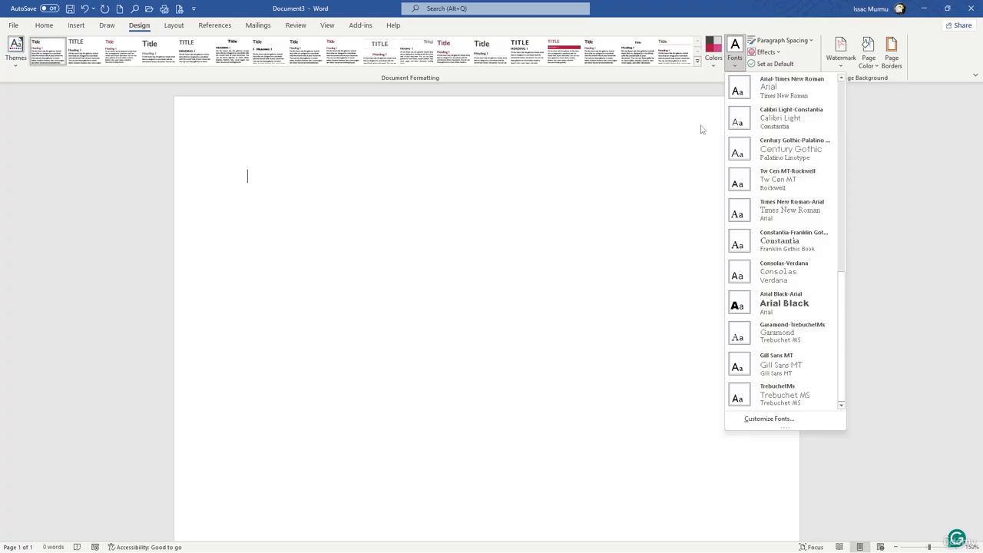
left_click(669, 110)
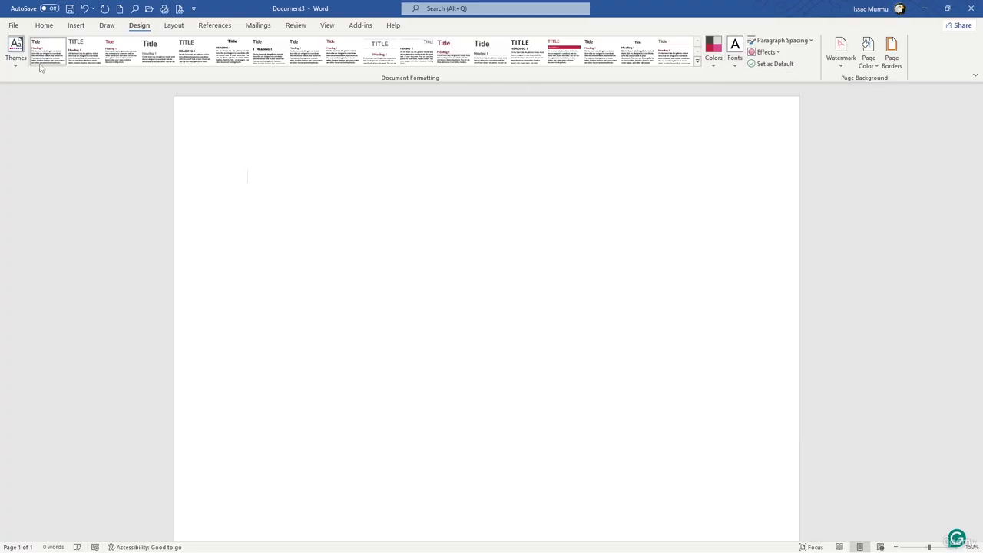
left_click(735, 61)
scroll(804, 207, "down", 5)
scroll(806, 212, "down", 2)
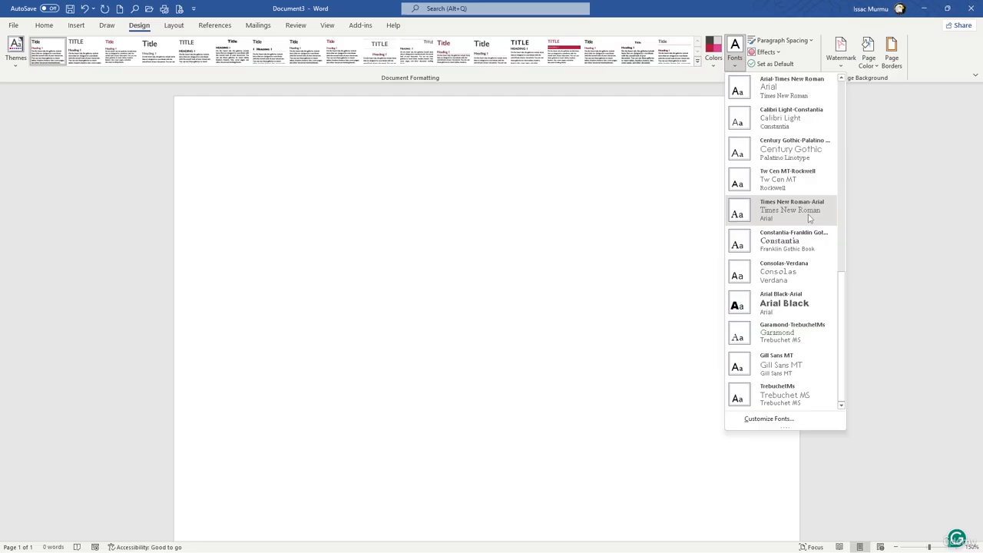
scroll(807, 214, "up", 10)
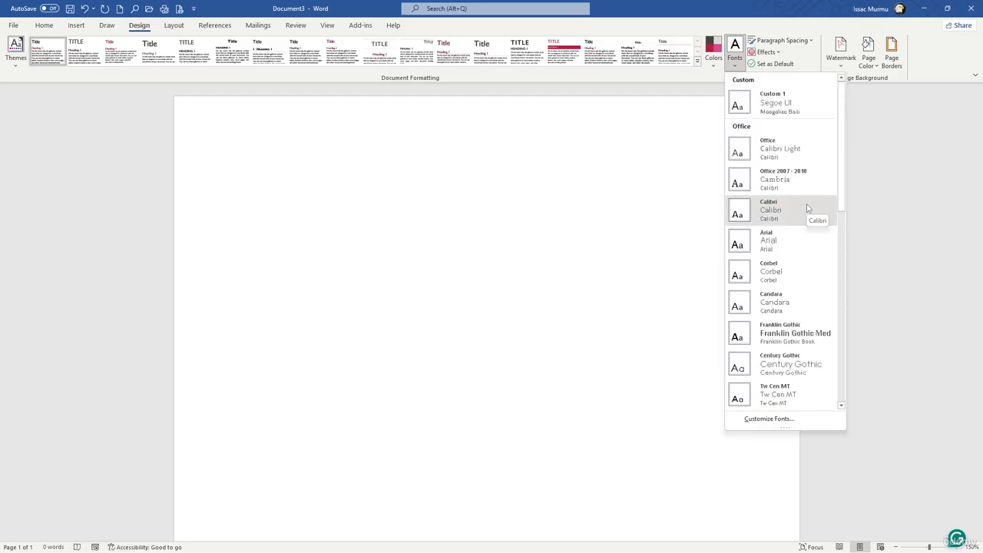
left_click(268, 111)
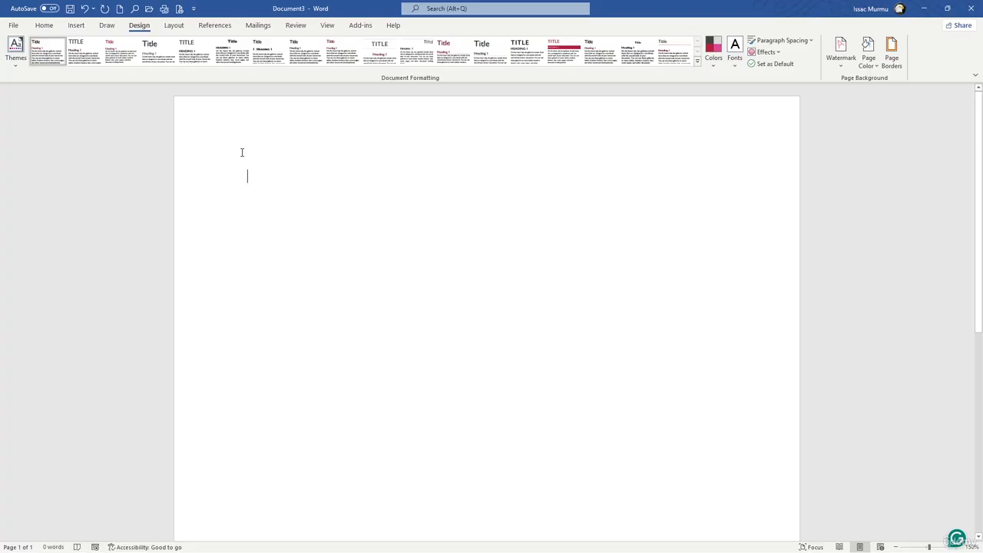
Step: Save the document in the Documents folder under the file name BluePeak_Company_Profile
left_click(14, 25)
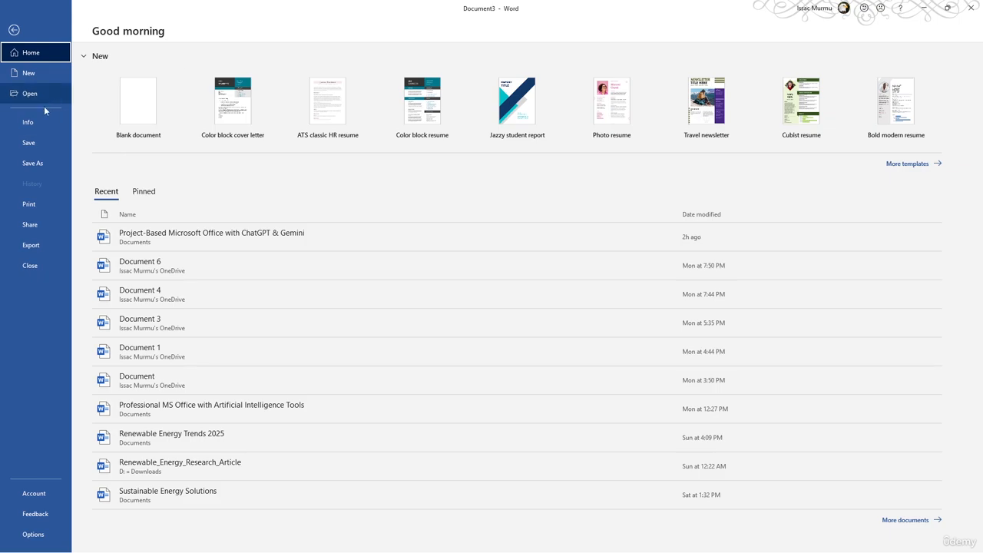
left_click(34, 145)
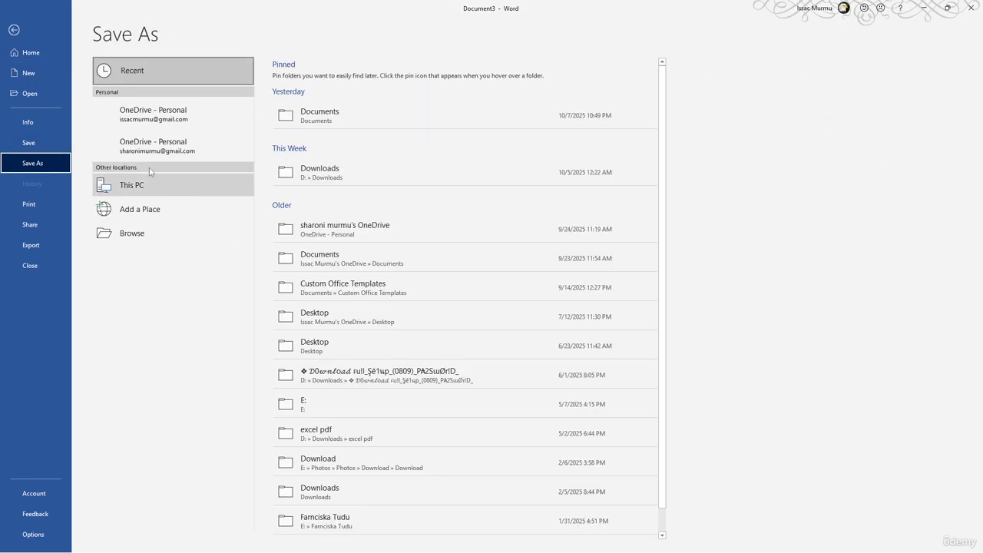
left_click(326, 122)
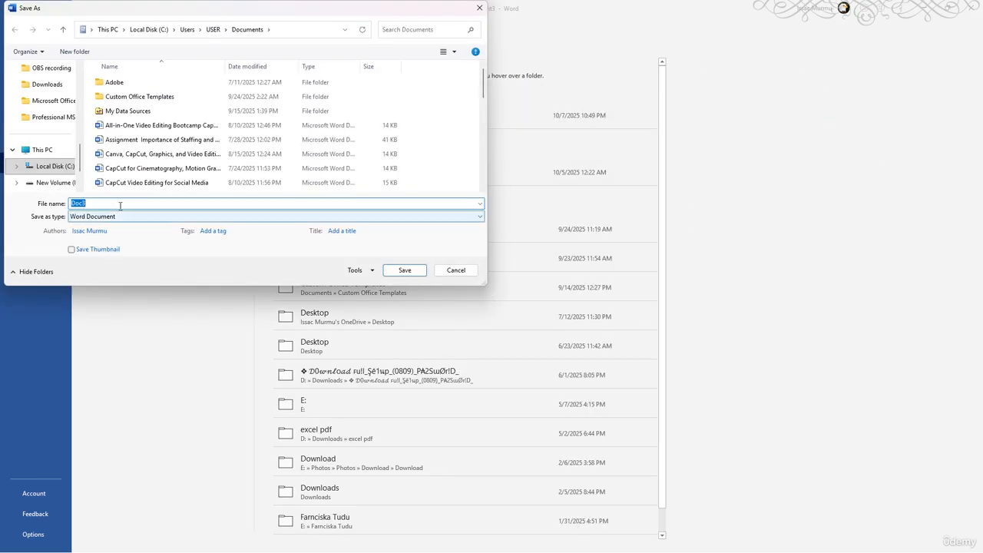
key("BackSpace")
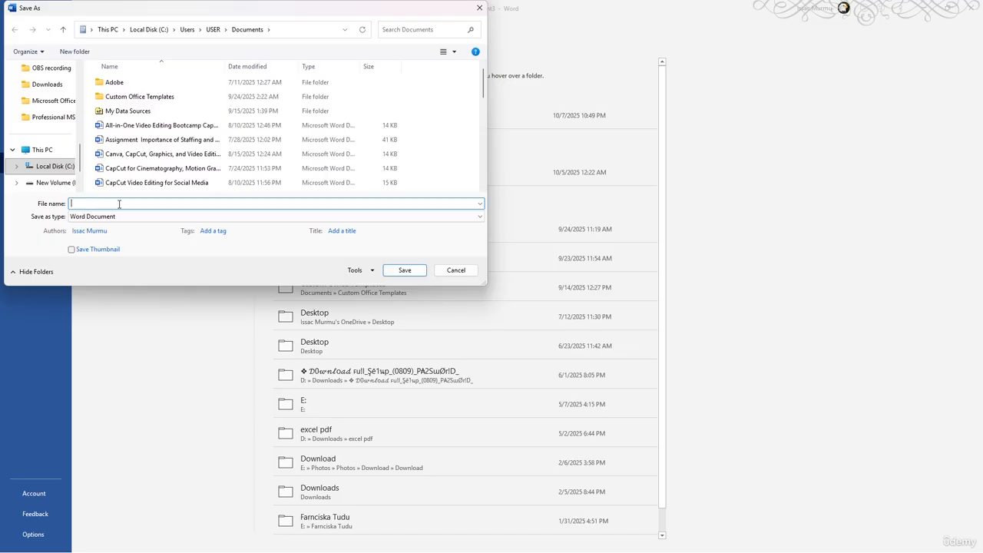
type("BluePeak_Company_Profile")
left_click(399, 270)
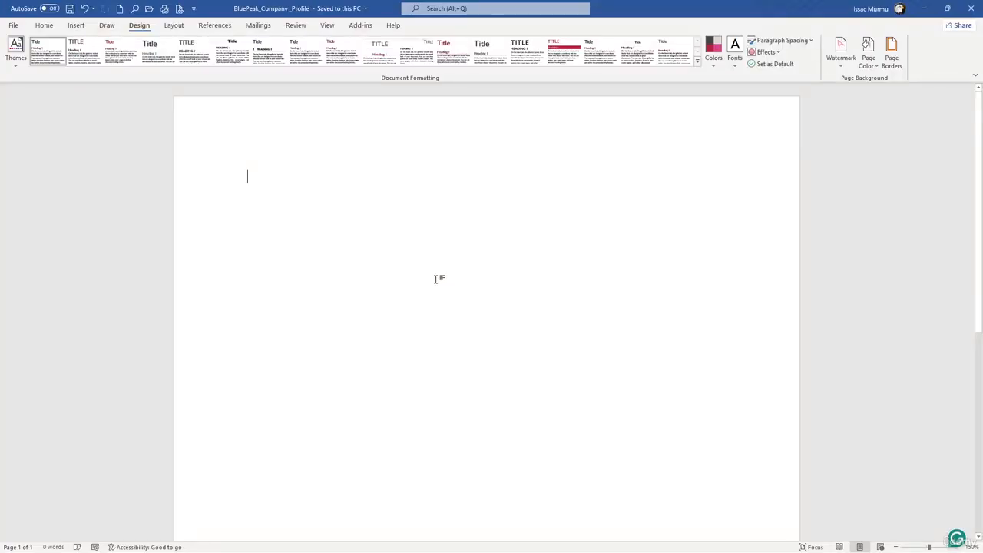
Step: Copy Gemini's full refined profile response and paste it into the BluePeak_Company_Profile Word document
key("alt+Tab")
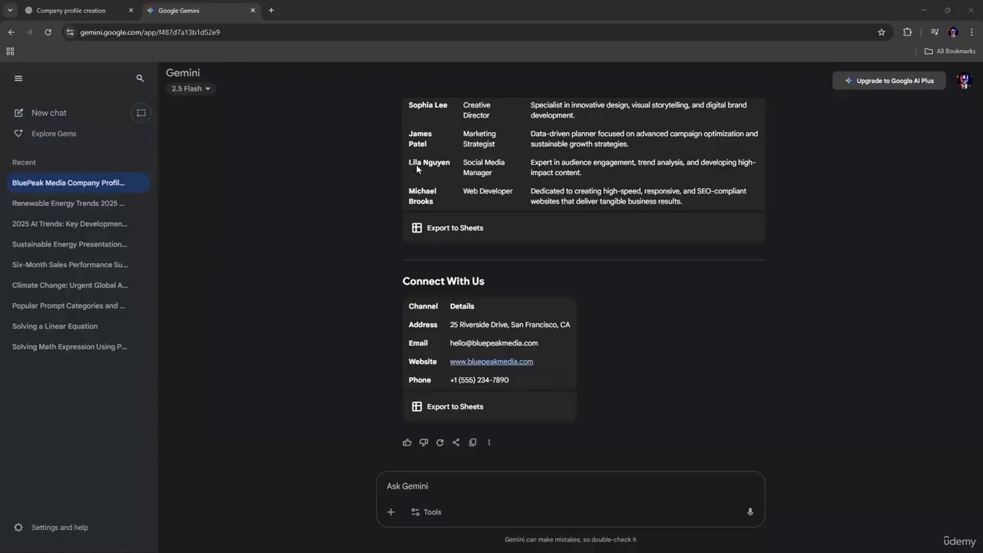
left_click(476, 438)
key("alt+Tab")
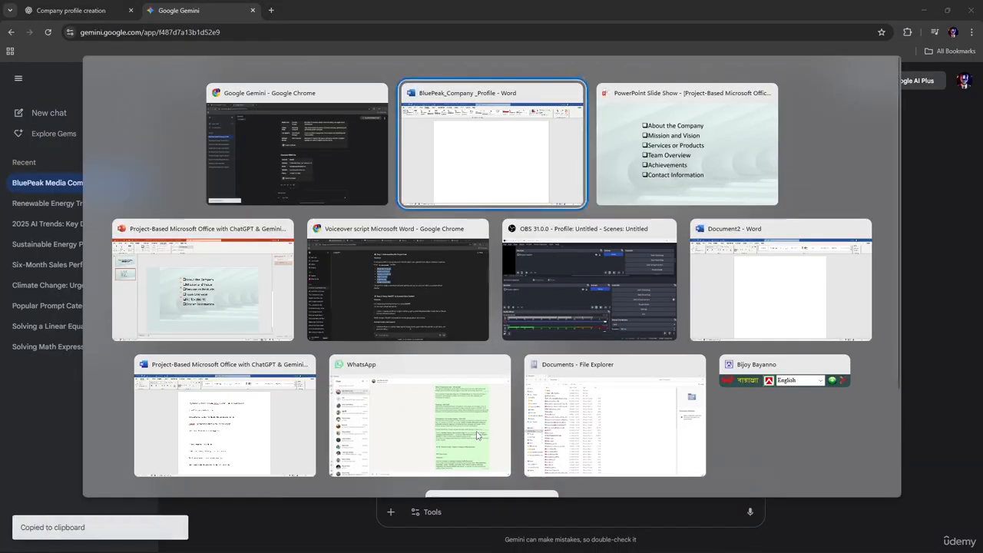
key("ctrl+v")
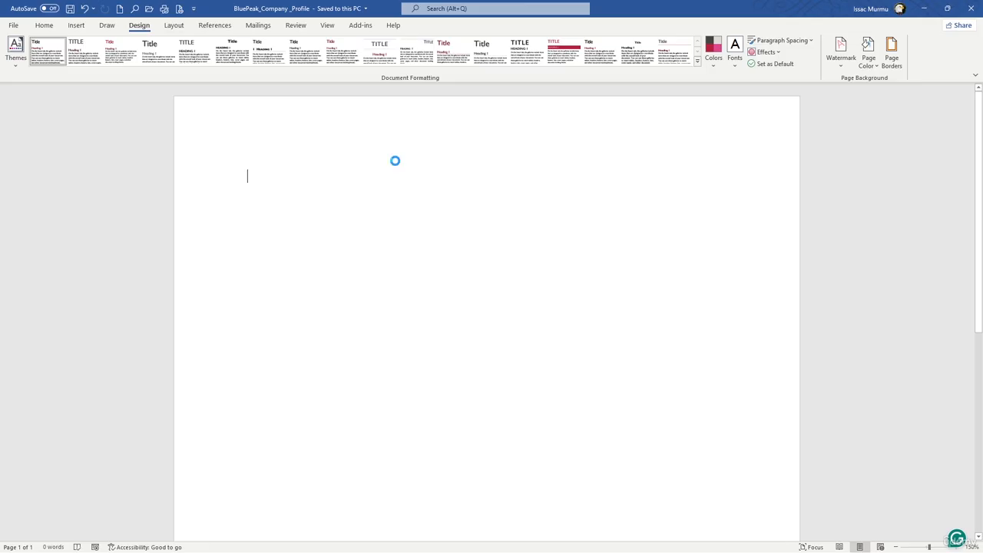
Step: Add a new line reading "About" between the document title and the first introductory paragraph
scroll(417, 192, "up", 20)
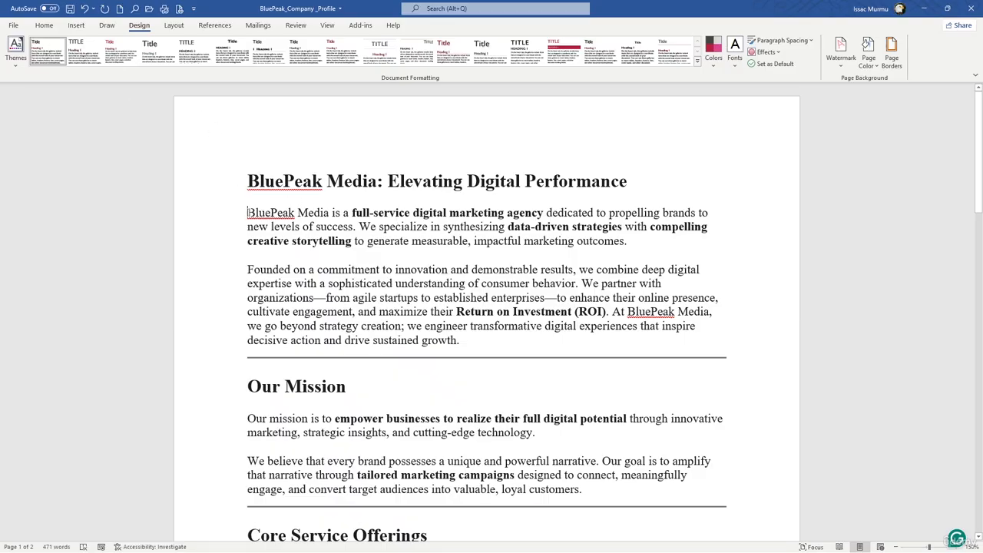
key("Return")
key("Up")
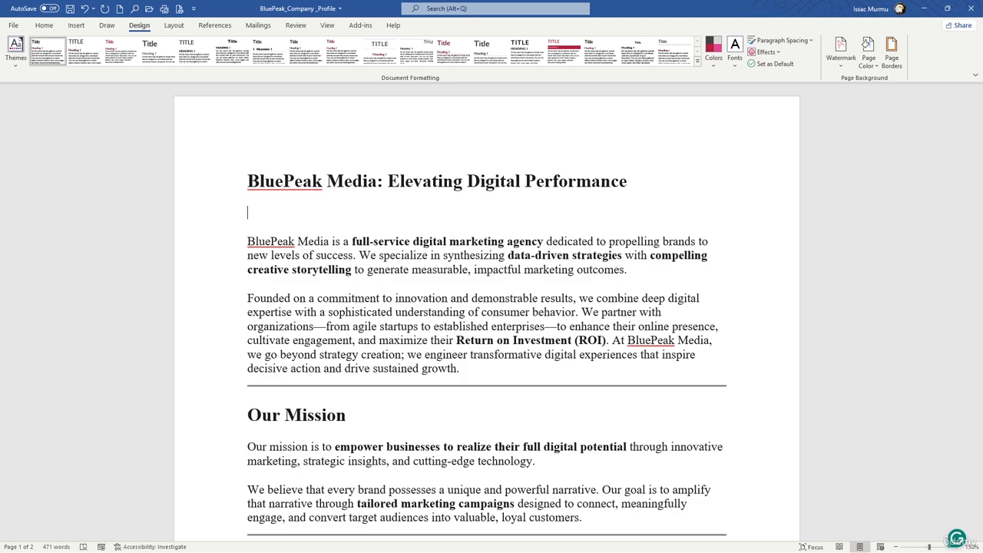
type("About")
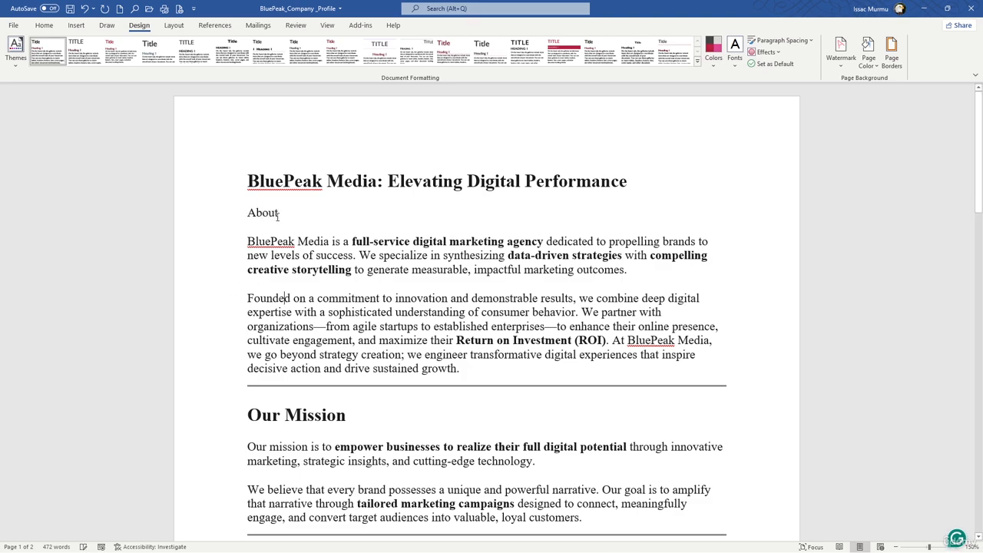
Step: Make the About line bold and copy the Our Mission heading's formatting onto it
triple_click(239, 218)
left_click(46, 26)
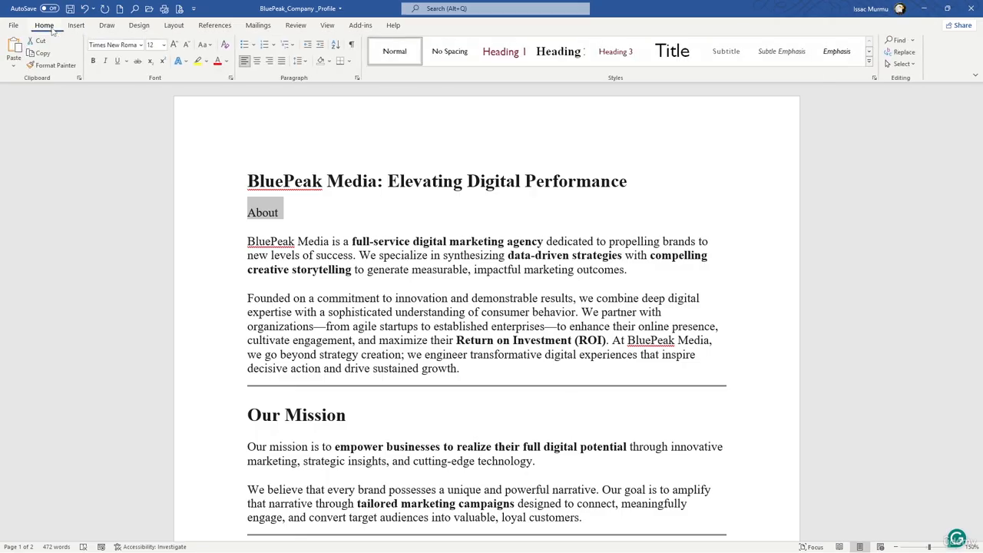
left_click(94, 61)
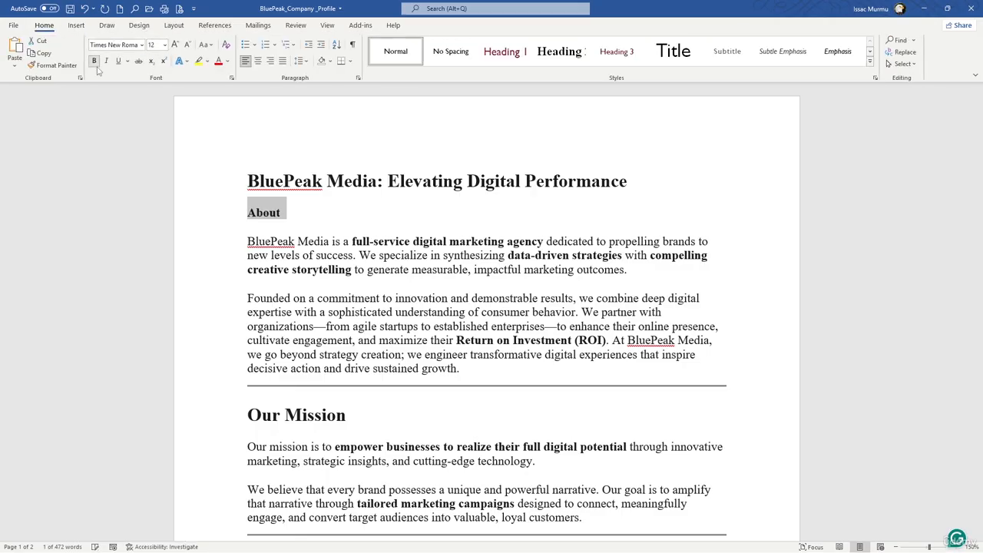
left_click(294, 421)
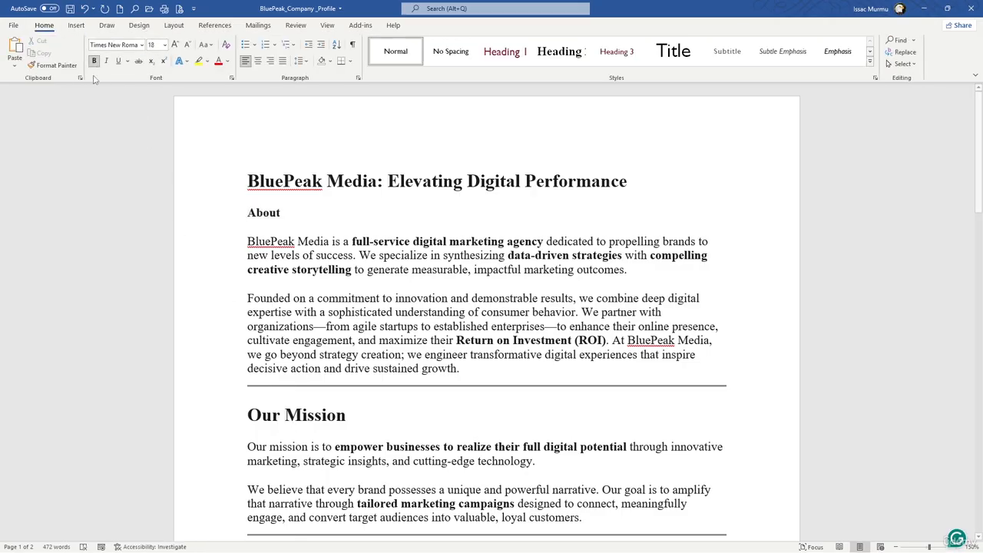
left_click(52, 65)
left_click_drag(301, 213, 242, 215)
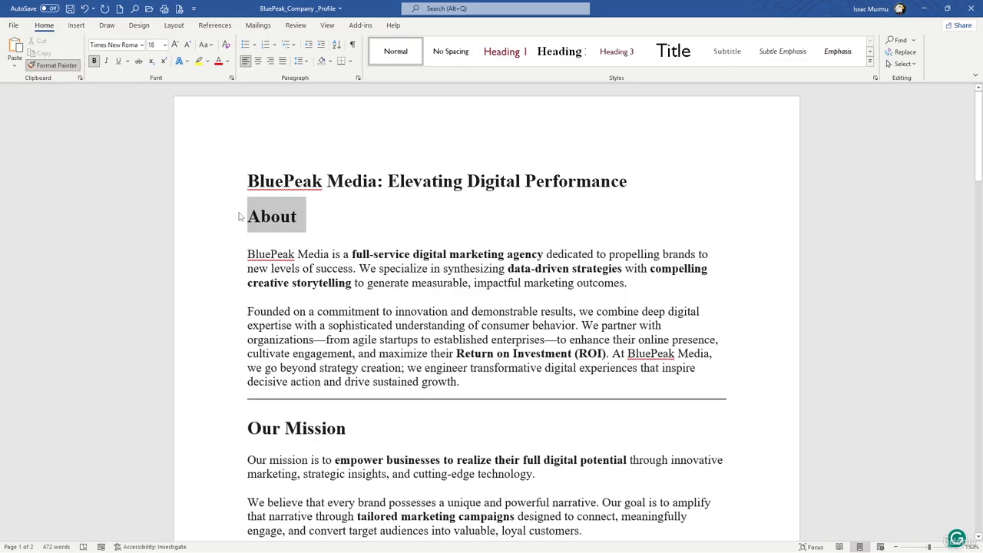
left_click(329, 253)
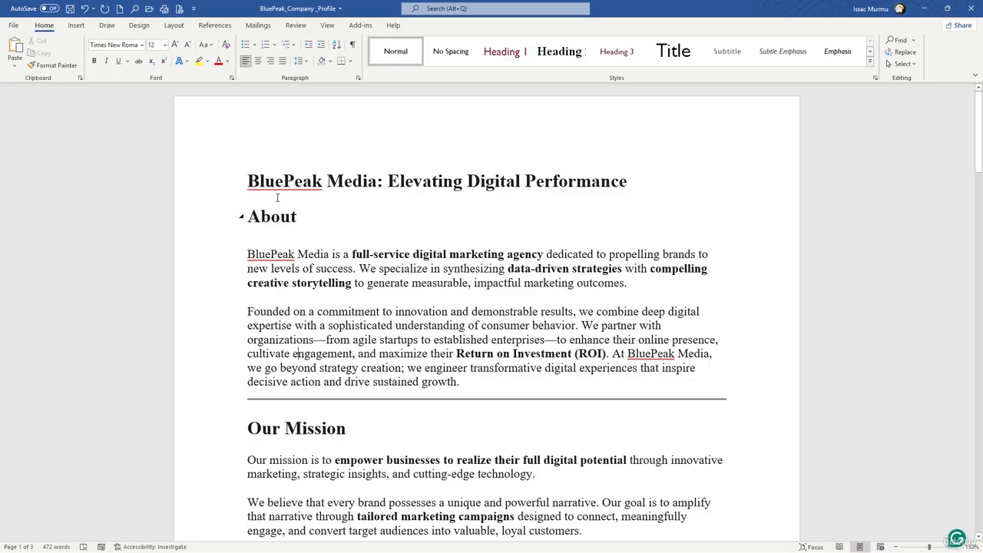
Step: Try to apply the Heading 1 style to the About line
double_click(301, 222)
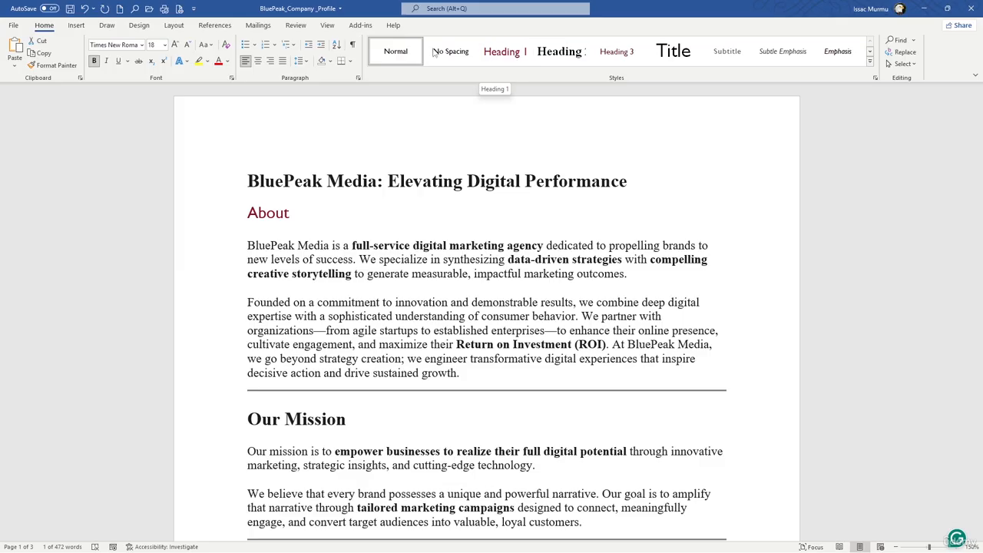
left_click(517, 56)
left_click(247, 181)
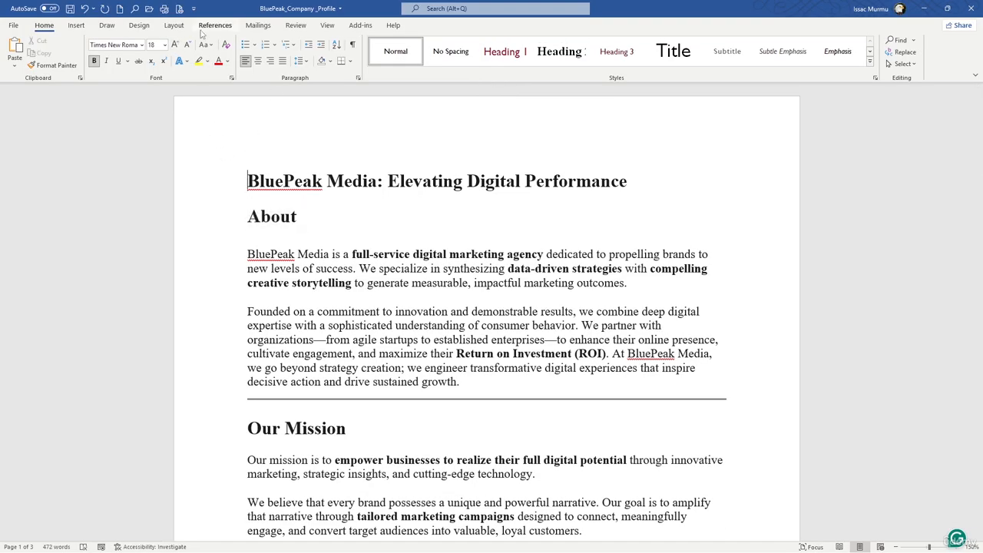
Step: Try the custom Theme2 on the document and replace it with the custom Theme1
left_click(214, 25)
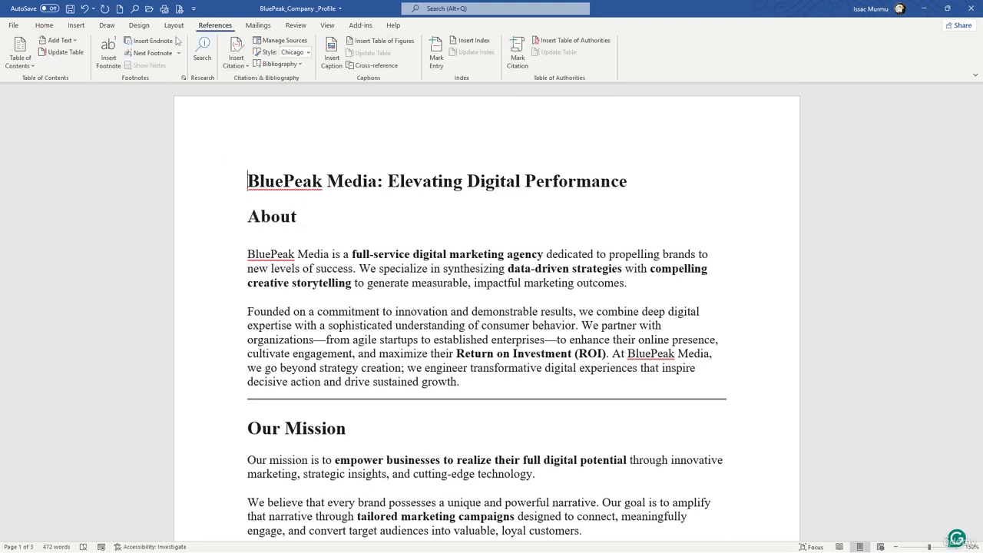
left_click(139, 25)
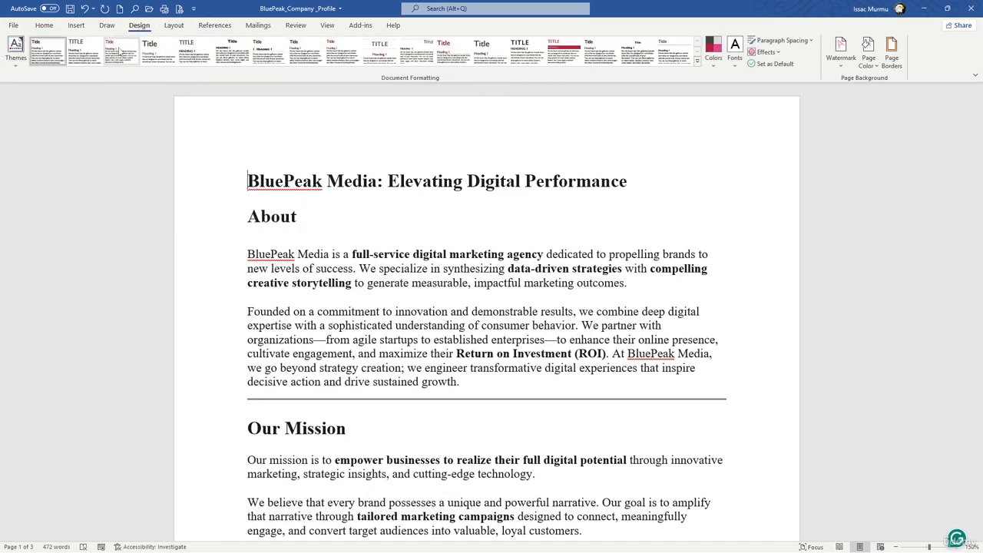
left_click(15, 54)
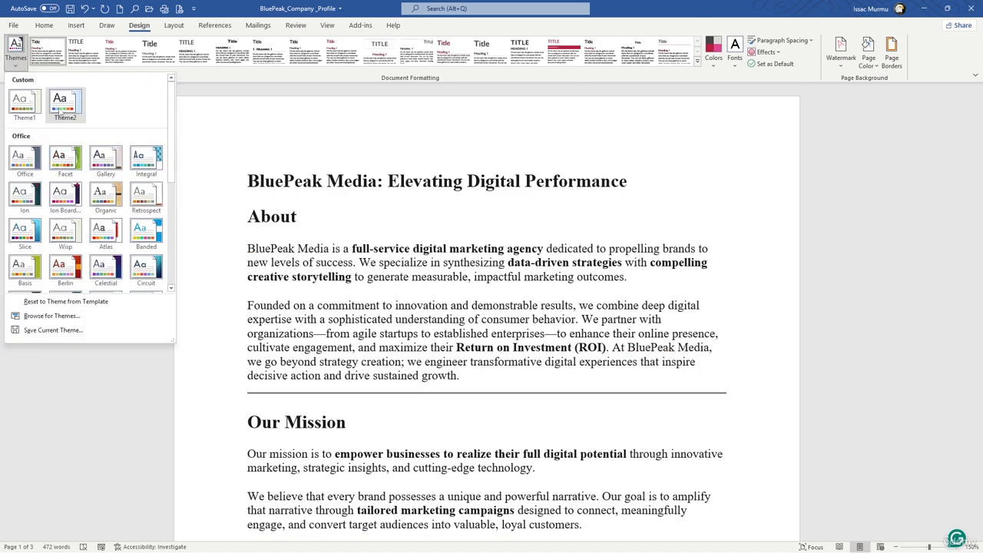
left_click(56, 112)
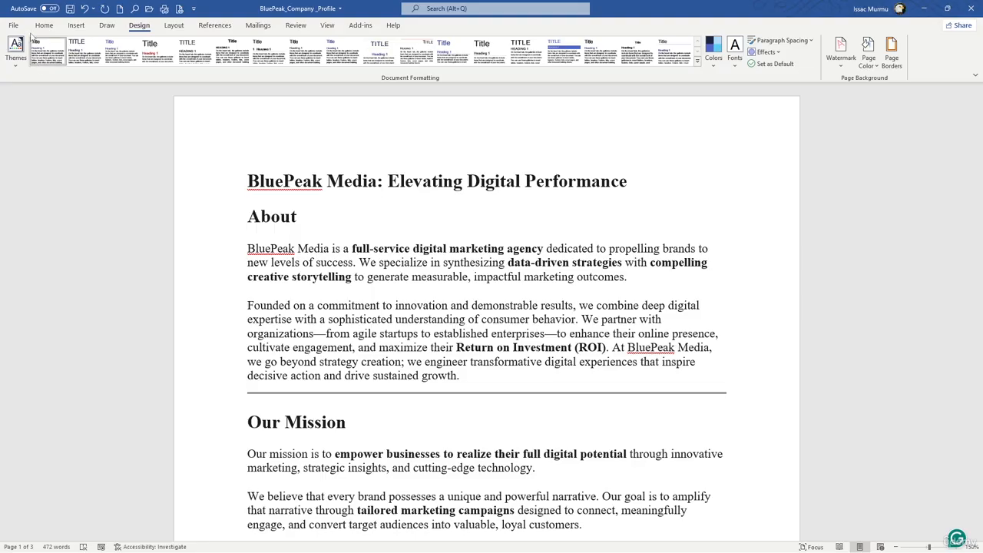
left_click(16, 63)
left_click(26, 114)
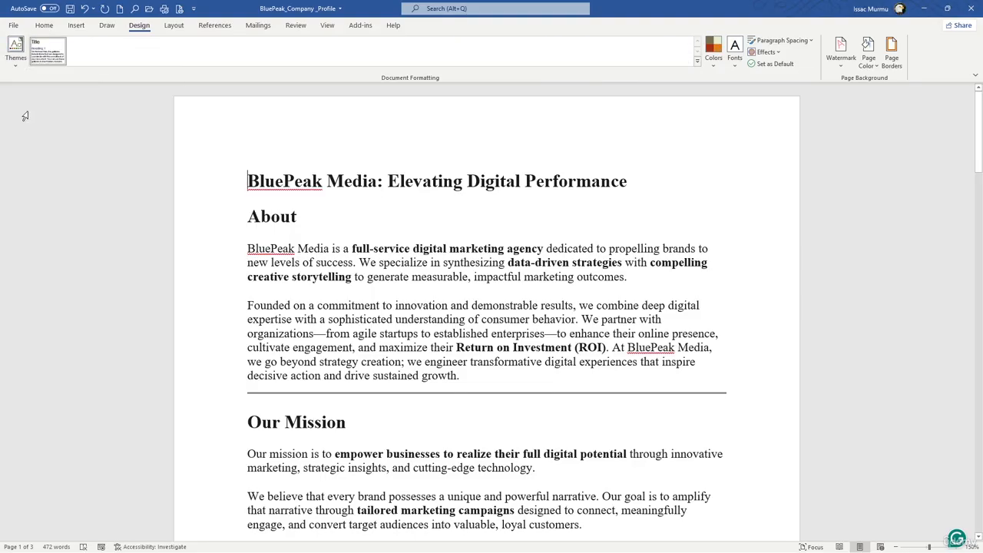
left_click(281, 216)
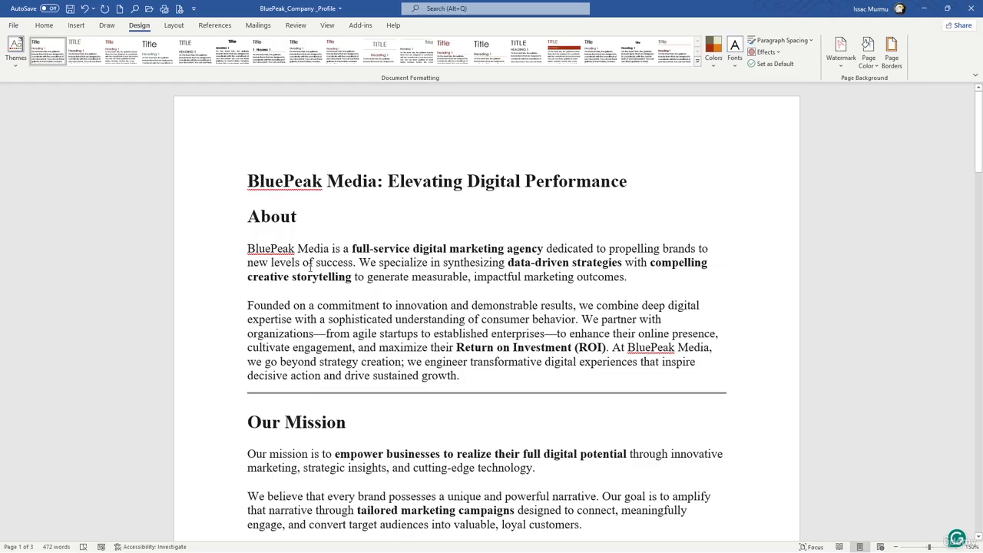
Step: Apply the Heading 1 style to the About line below the document title
left_click_drag(305, 217, 251, 222)
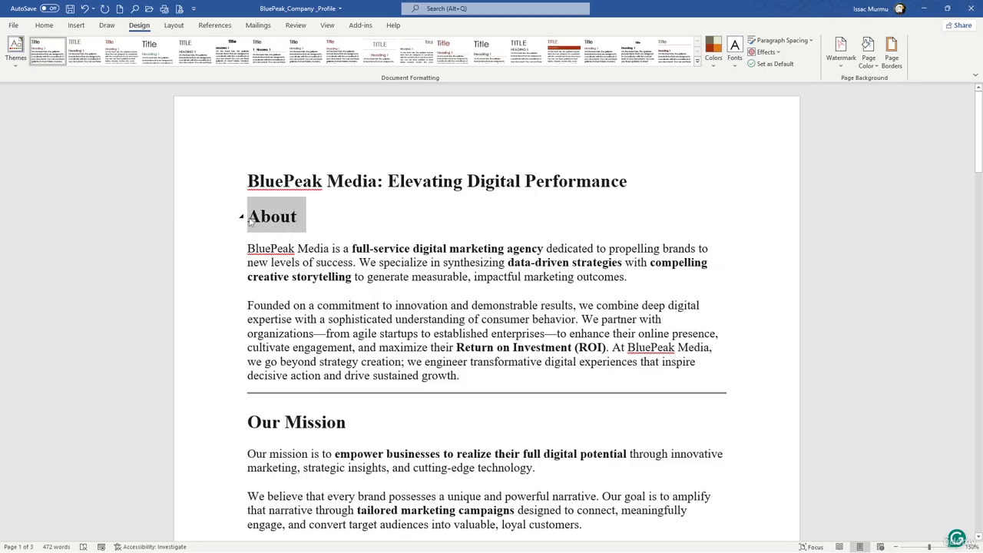
left_click(44, 25)
left_click(519, 55)
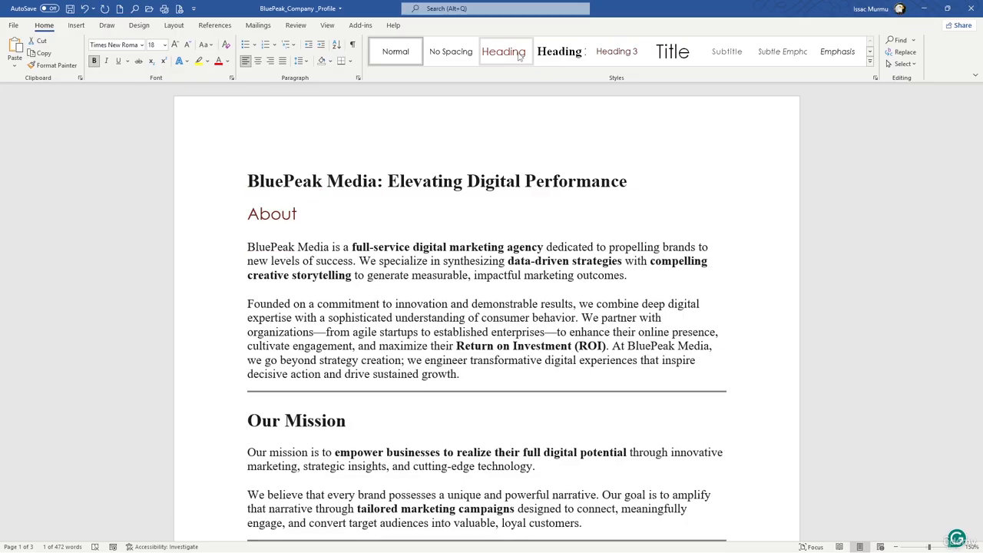
left_click(519, 55)
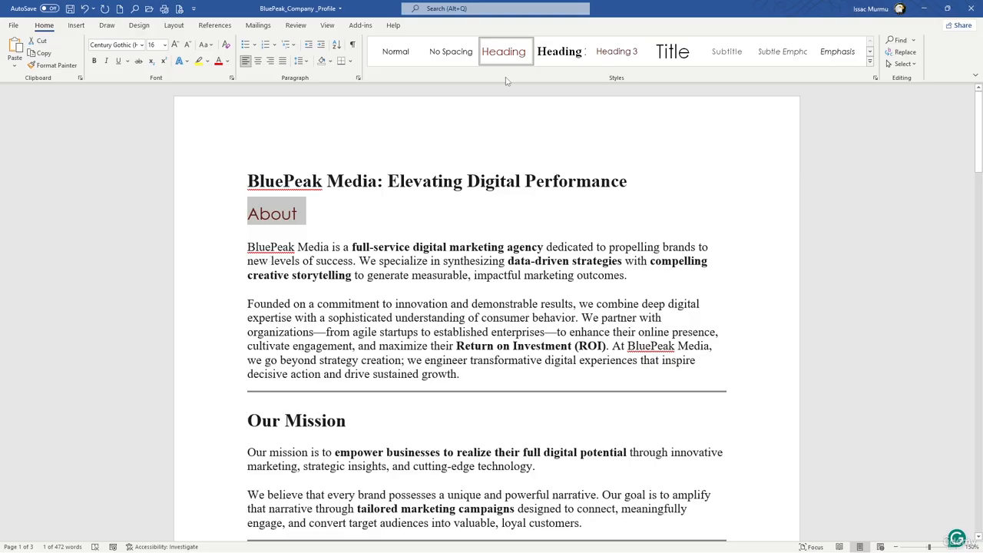
Step: Change the document theme to the built-in Office theme
left_click(139, 25)
left_click(16, 60)
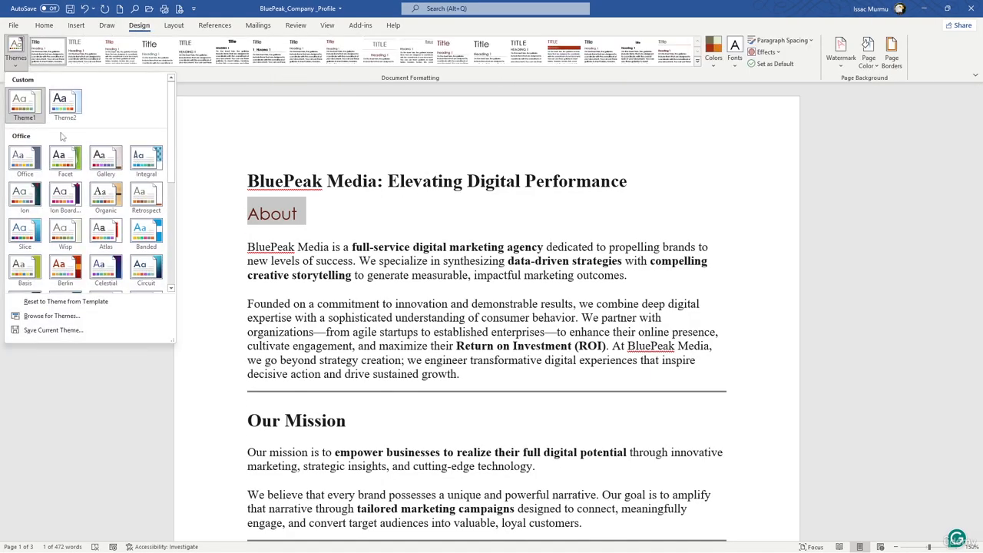
left_click_drag(173, 150, 178, 298)
left_click_drag(178, 254, 165, 100)
left_click(37, 160)
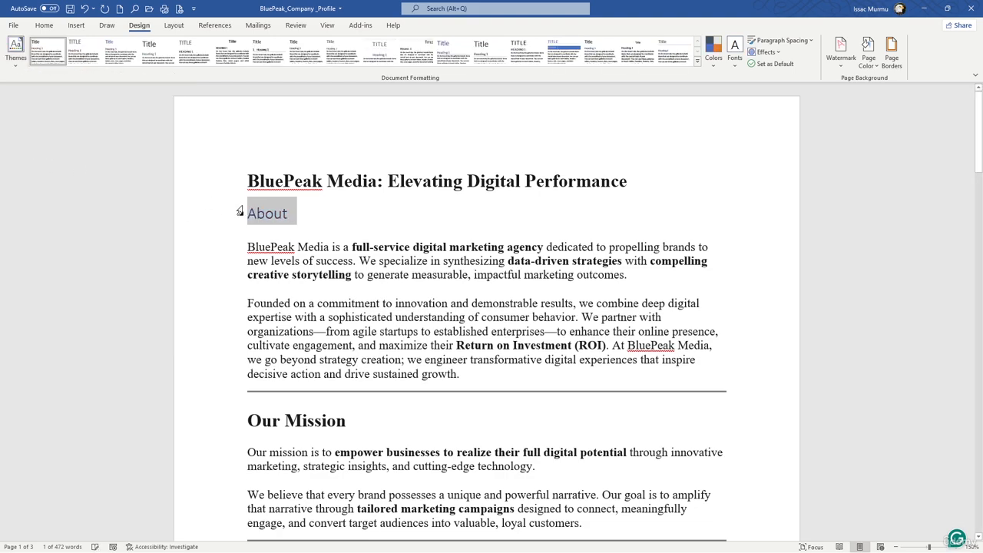
Step: Reapply the Heading 1 style to the About heading under the Office theme
left_click(307, 209)
left_click_drag(300, 210, 245, 214)
left_click(44, 25)
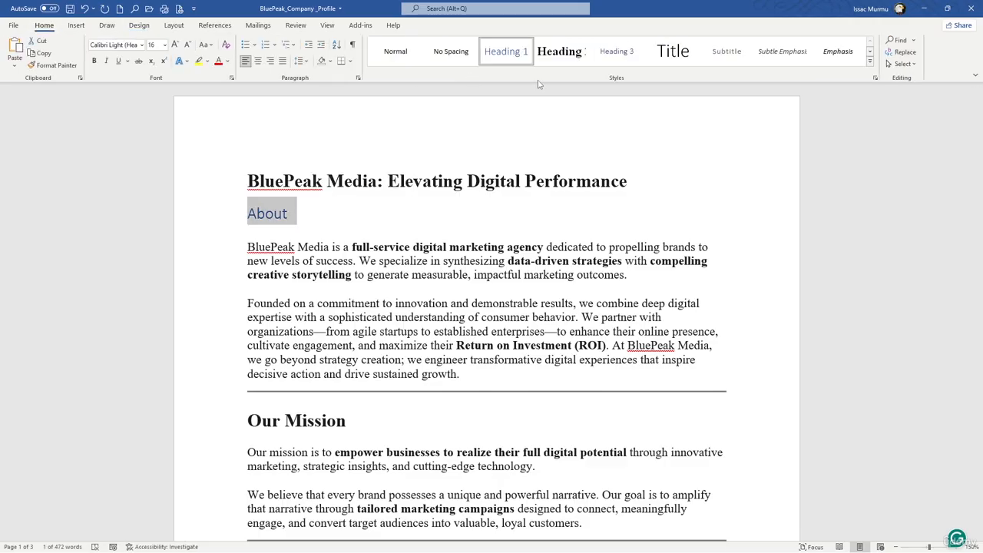
left_click(516, 61)
left_click(375, 221)
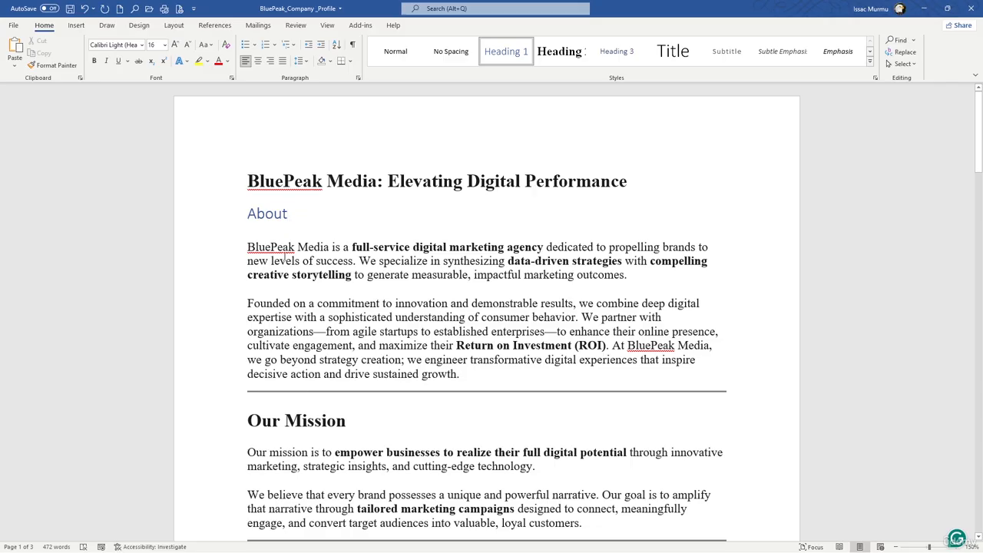
Step: Apply the Heading 2 style to the Our Mission and Core Service Offerings headings
scroll(308, 421, "down", 3)
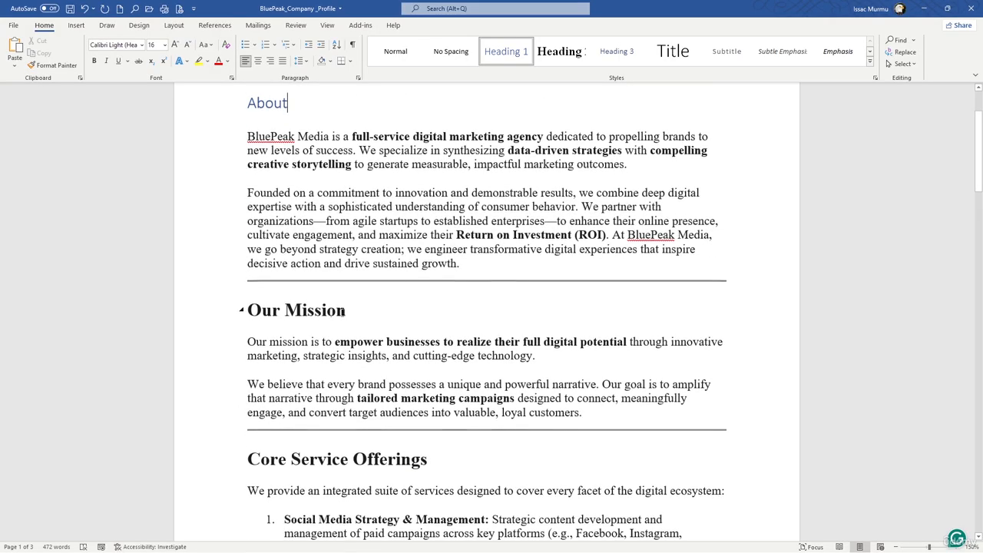
triple_click(308, 309)
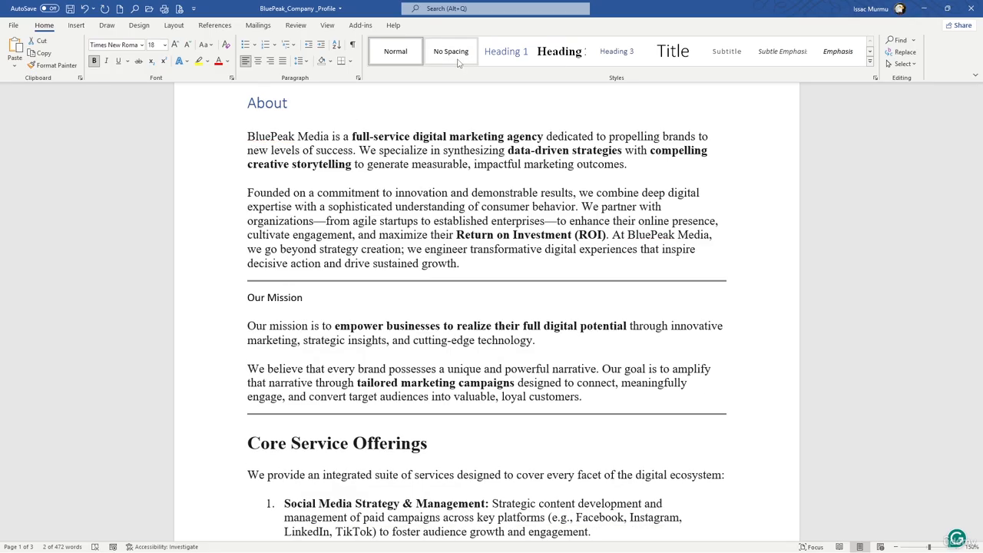
left_click(566, 53)
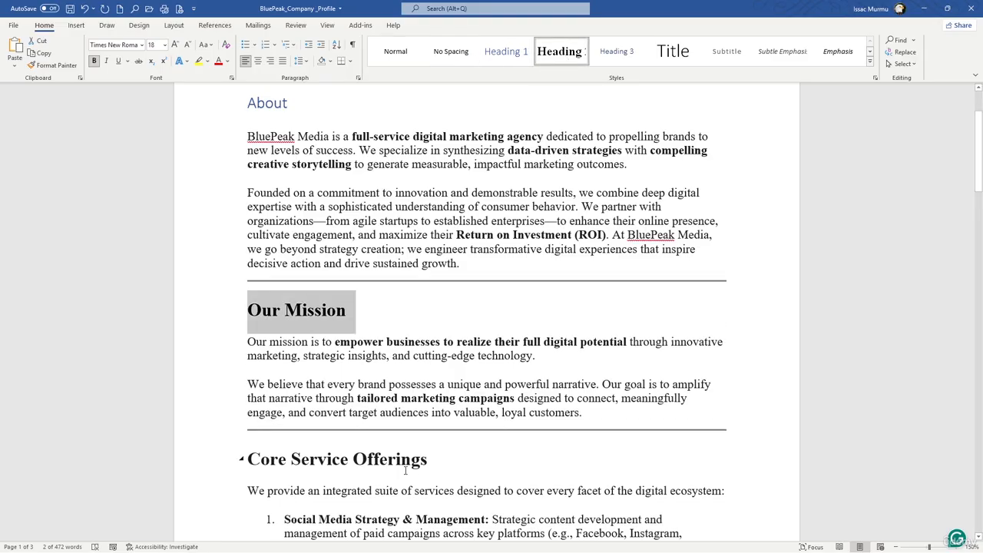
left_click_drag(431, 461, 244, 461)
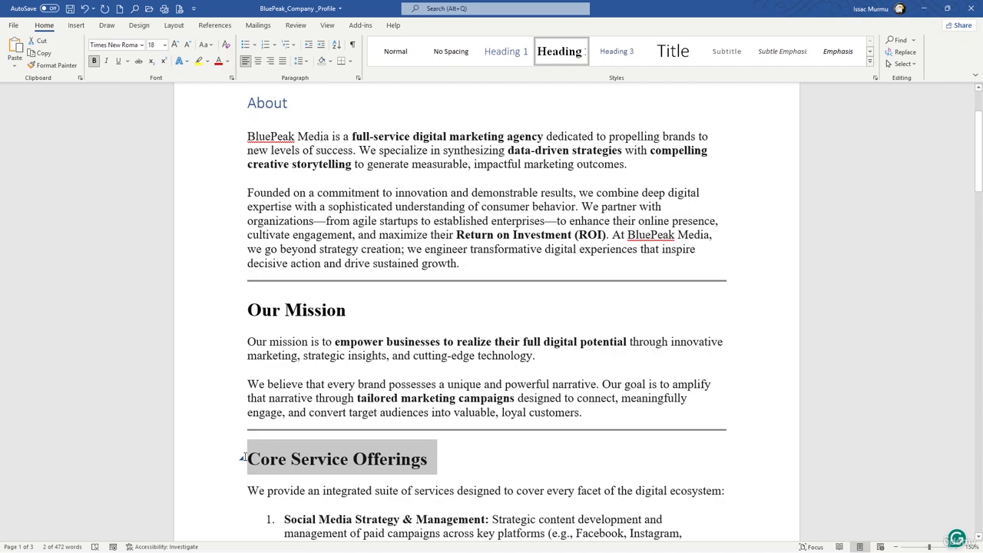
left_click(558, 54)
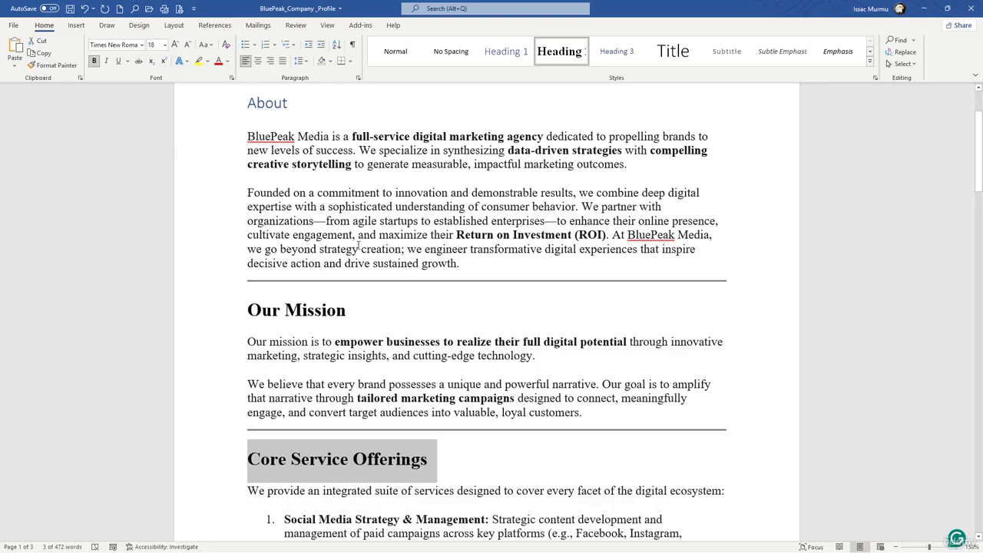
scroll(359, 245, "down", 4)
scroll(314, 220, "up", 4)
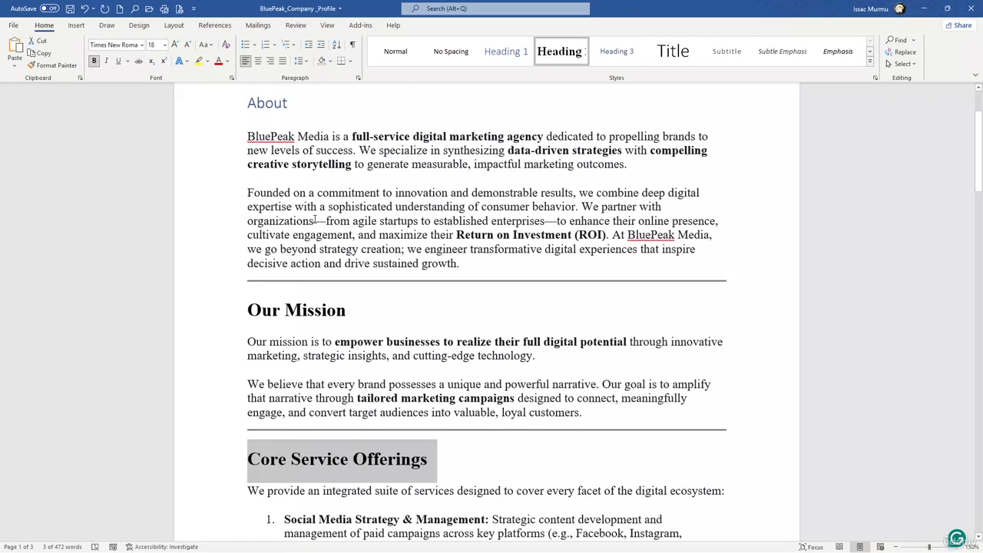
left_click(283, 112)
left_click(343, 309)
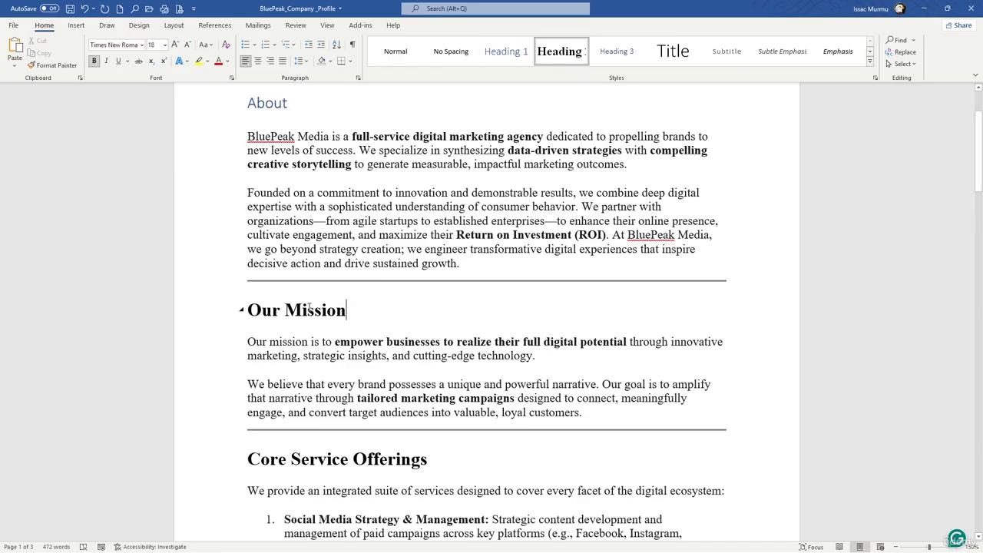
Step: Apply the Heading 1 style to the Leadership Team heading on the second page
scroll(318, 307, "down", 3)
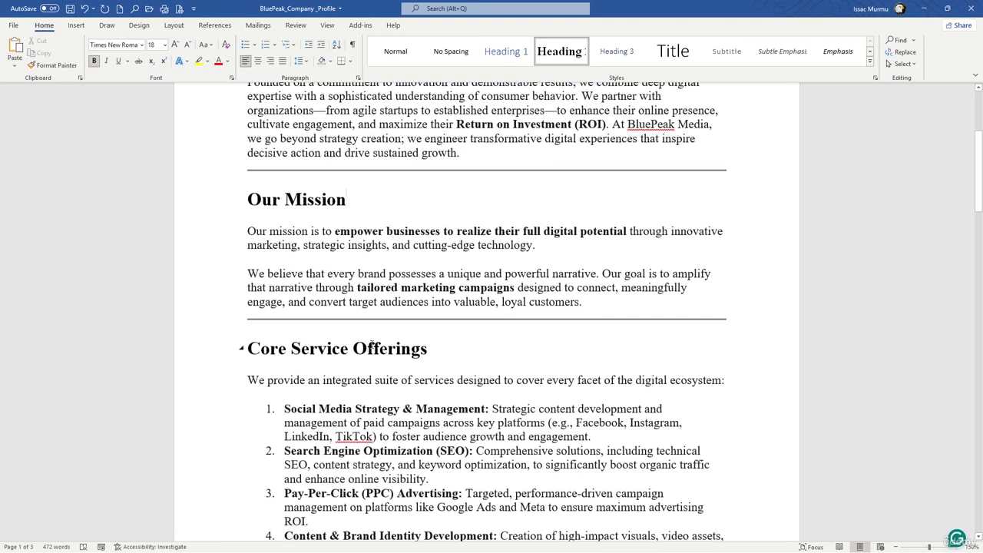
scroll(365, 349, "down", 15)
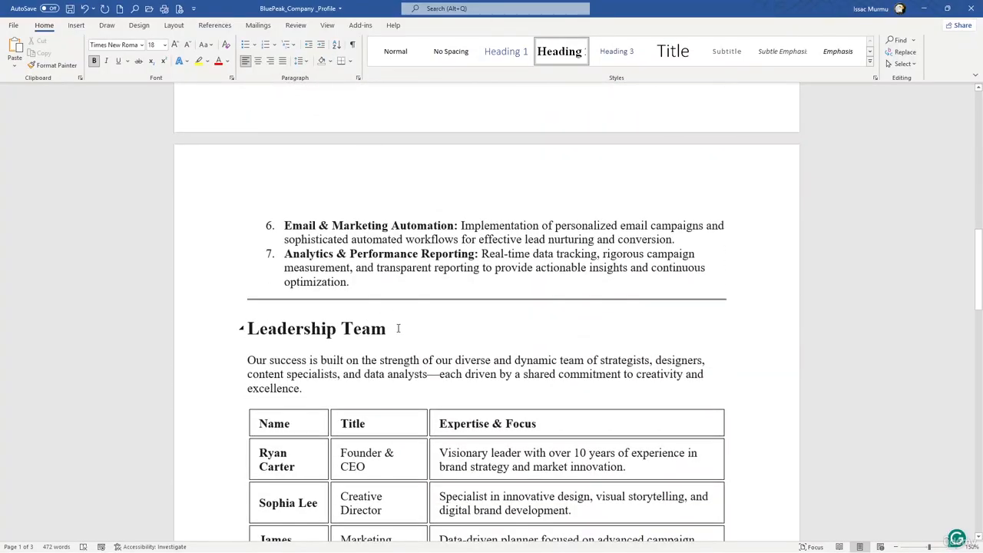
left_click_drag(397, 328, 247, 329)
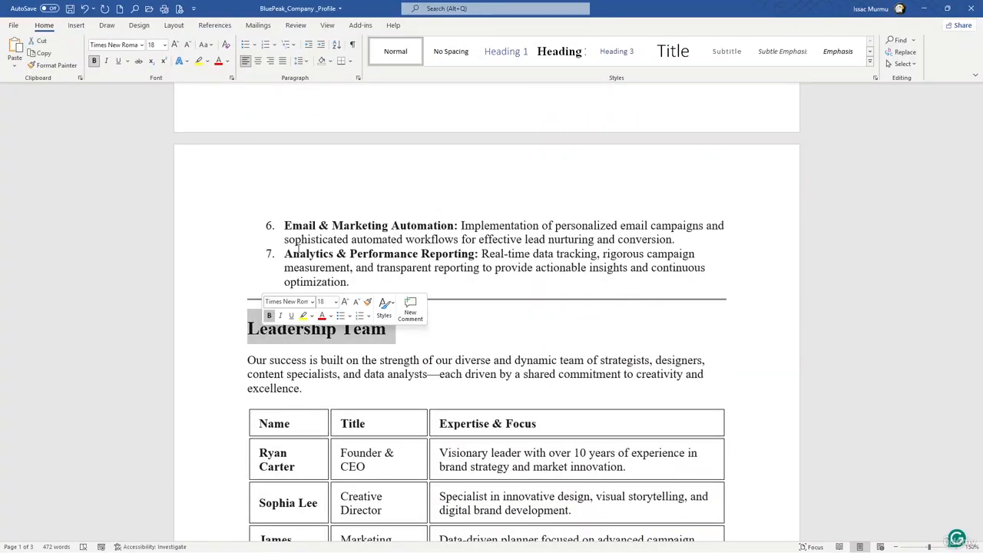
left_click(496, 51)
left_click(420, 358)
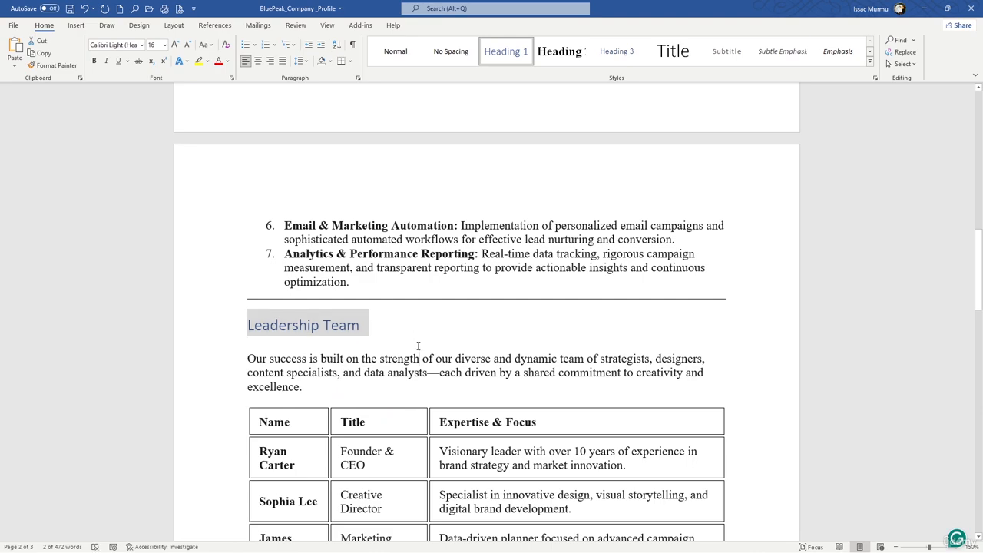
Step: Apply the Heading 1 style to the Connect With Us heading below the leadership table
scroll(401, 305, "down", 1)
scroll(400, 271, "down", 10)
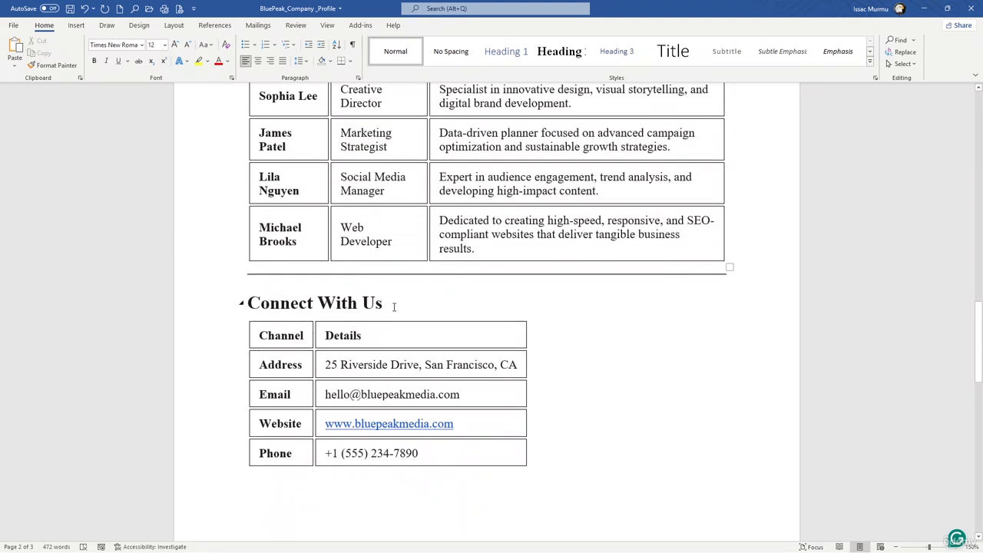
left_click_drag(394, 307, 246, 304)
left_click(510, 54)
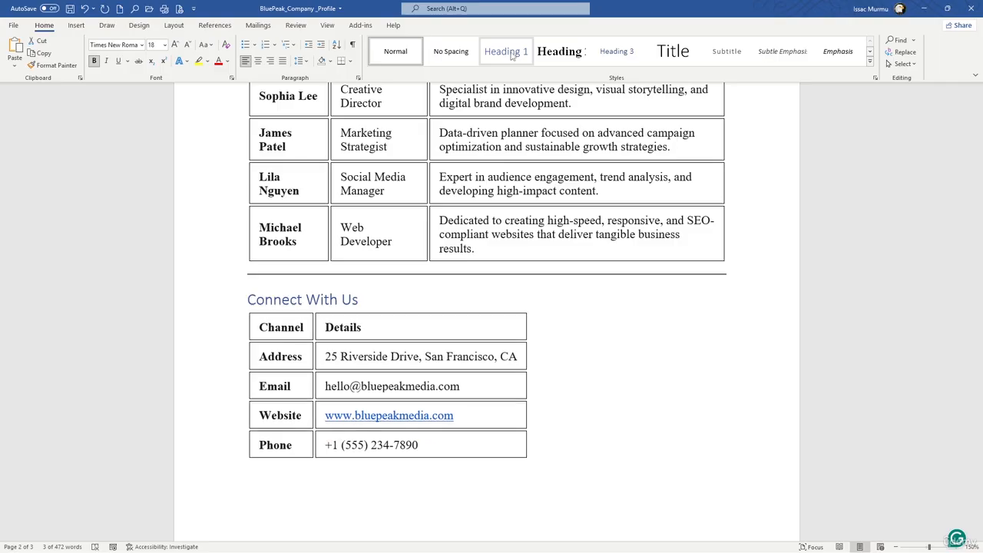
left_click(557, 350)
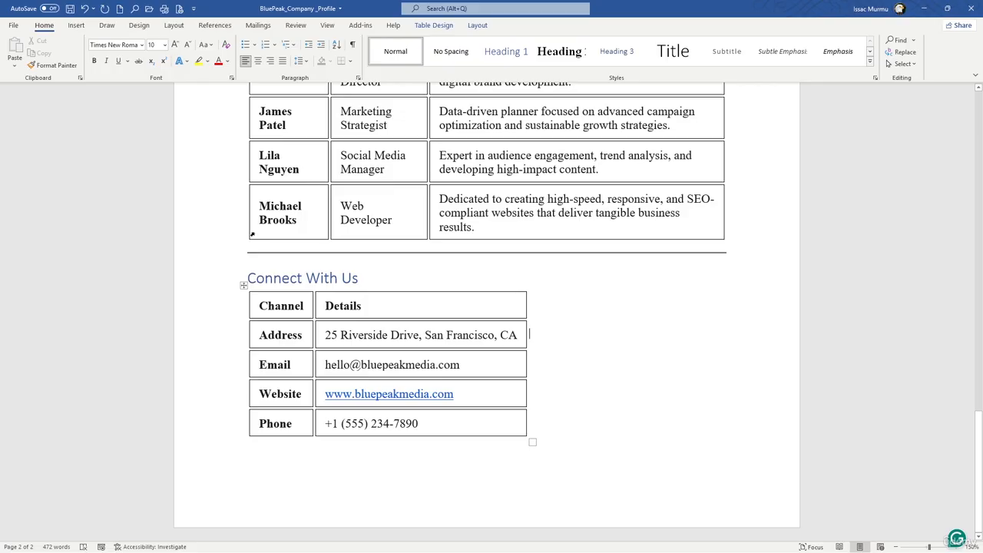
Step: Apply the Facet theme to the document and use the style set with an all-caps title and bar-marked, all-caps Heading 1
scroll(355, 201, "up", 20)
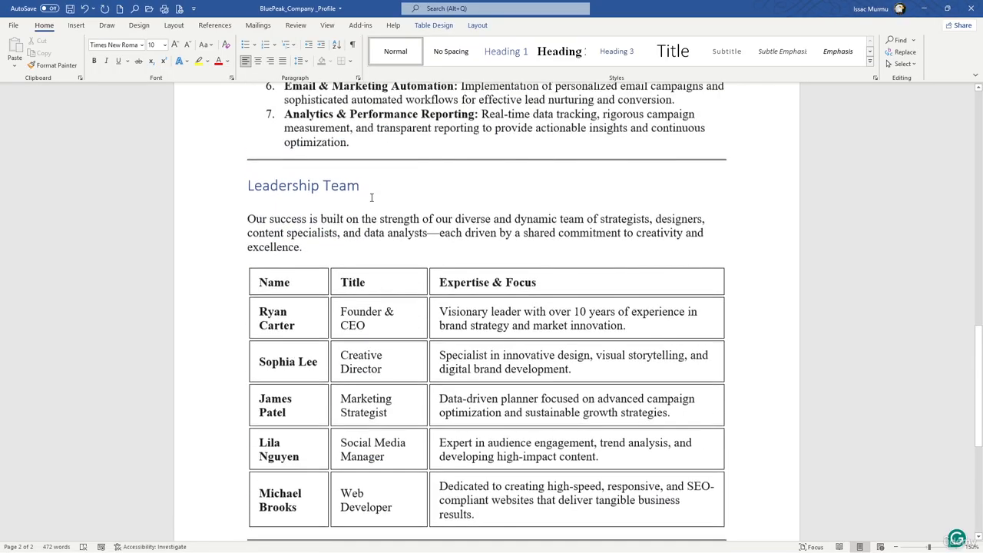
scroll(371, 197, "down", 6)
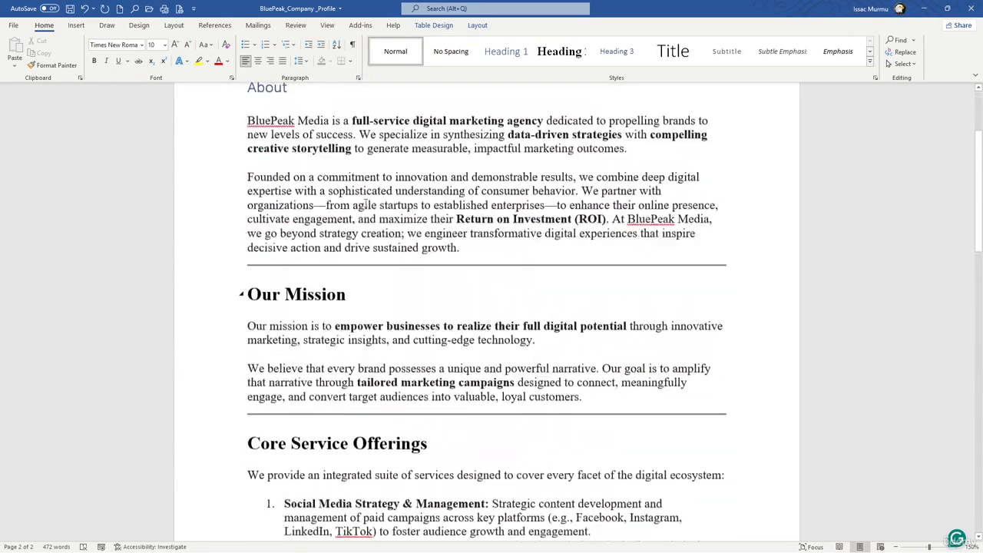
left_click(139, 26)
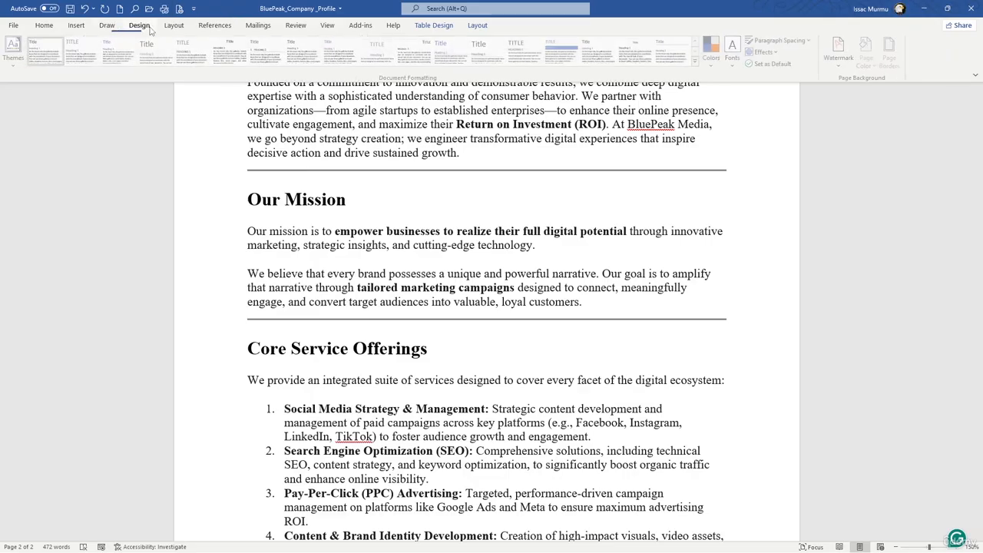
left_click(15, 50)
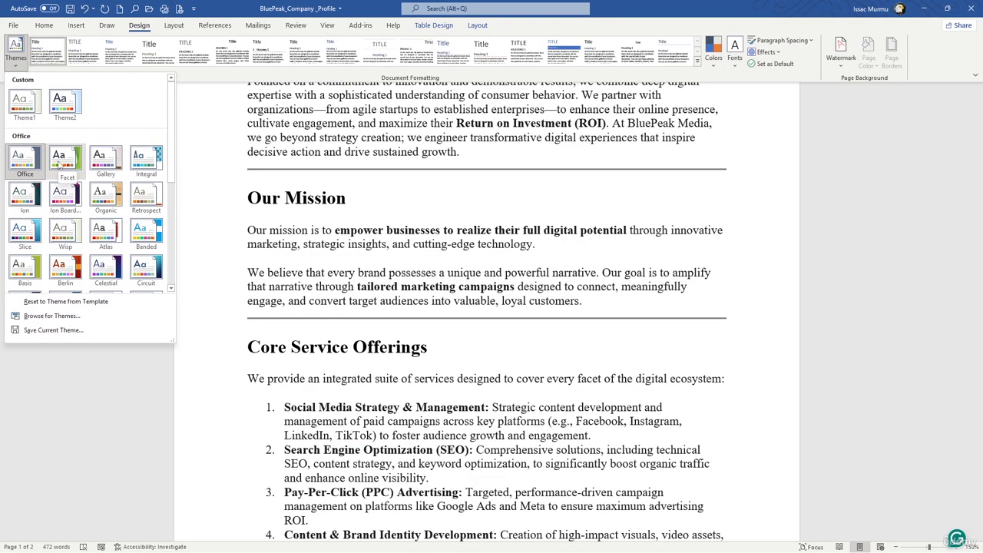
left_click(58, 165)
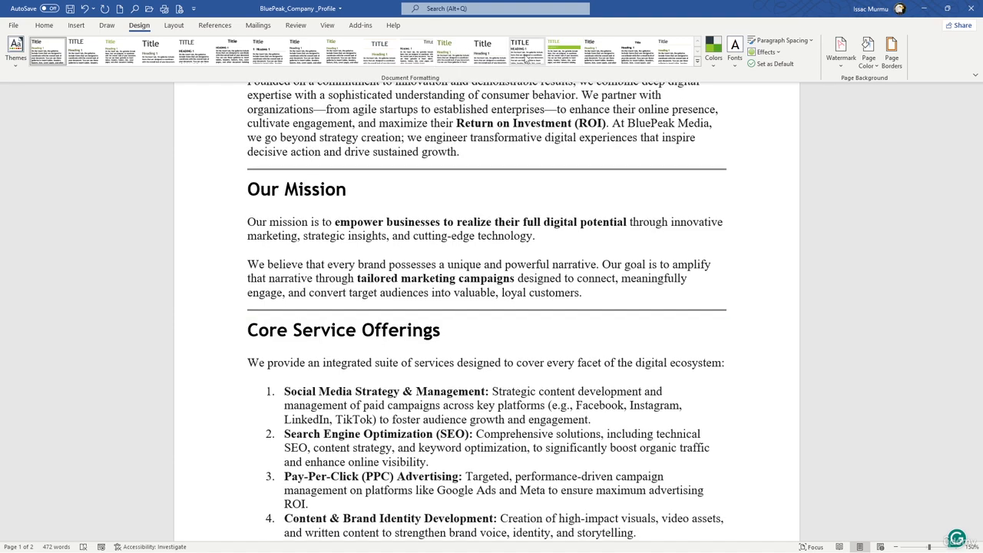
left_click(519, 59)
scroll(338, 126, "up", 5)
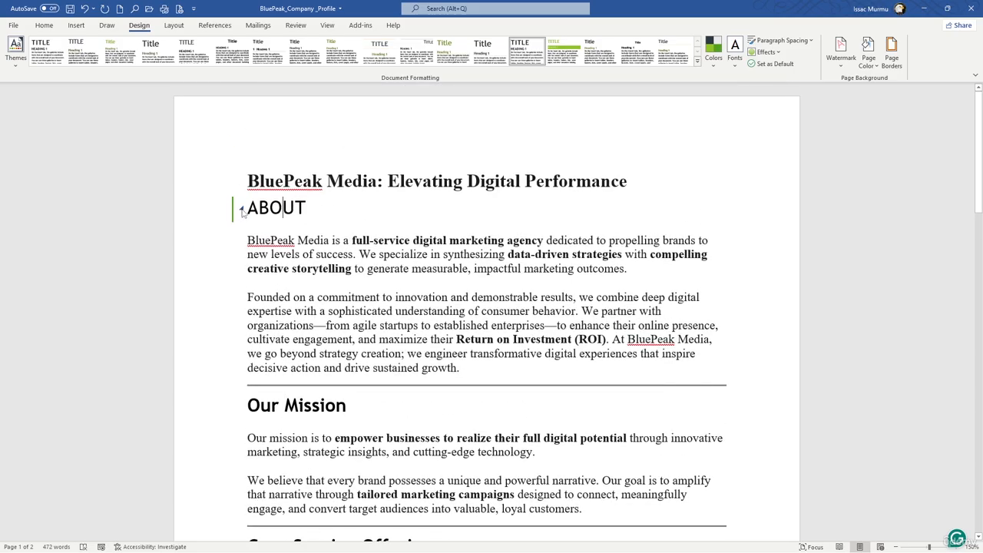
Step: Examine the restyled headings from About through Connect With Us and the heading styles assigned to them
left_click(44, 24)
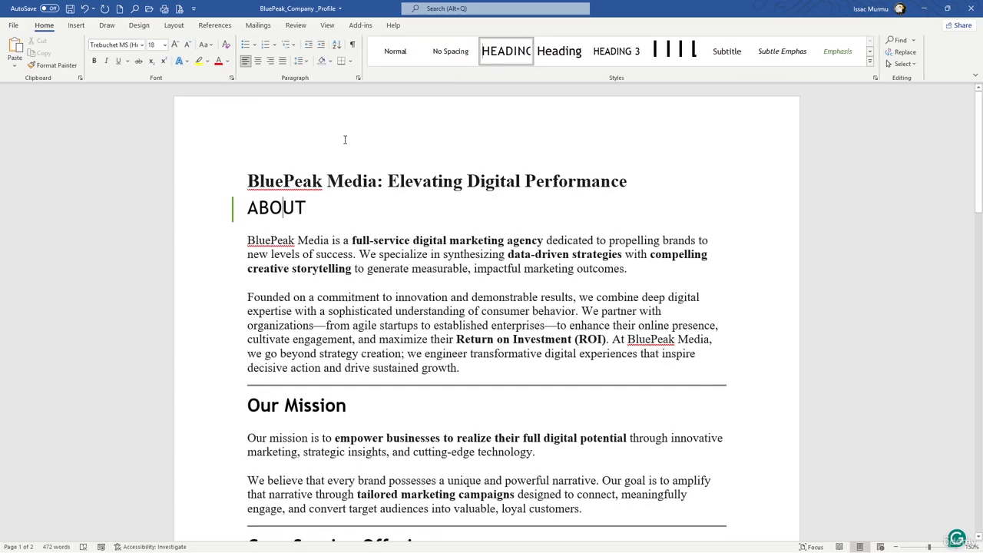
left_click(281, 406)
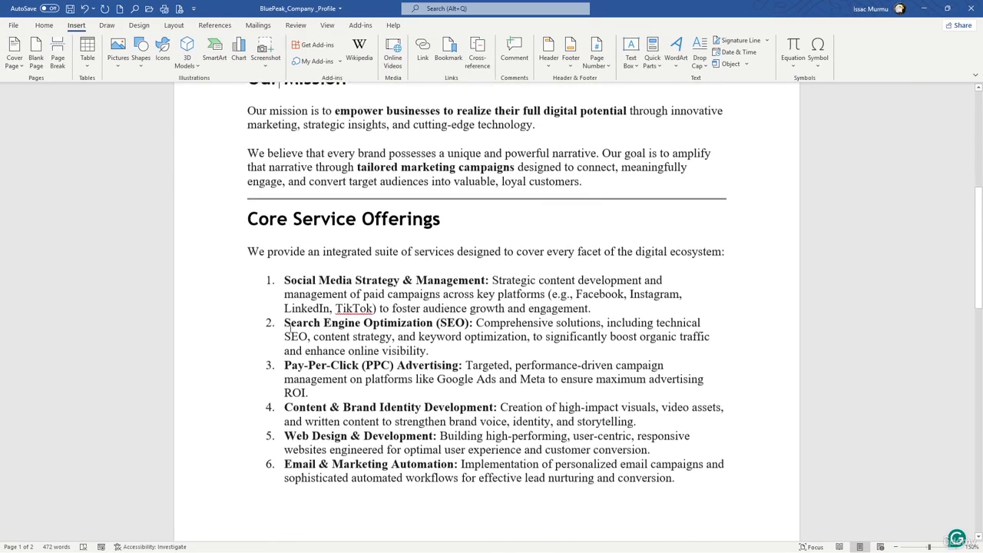
scroll(288, 327, "down", 1)
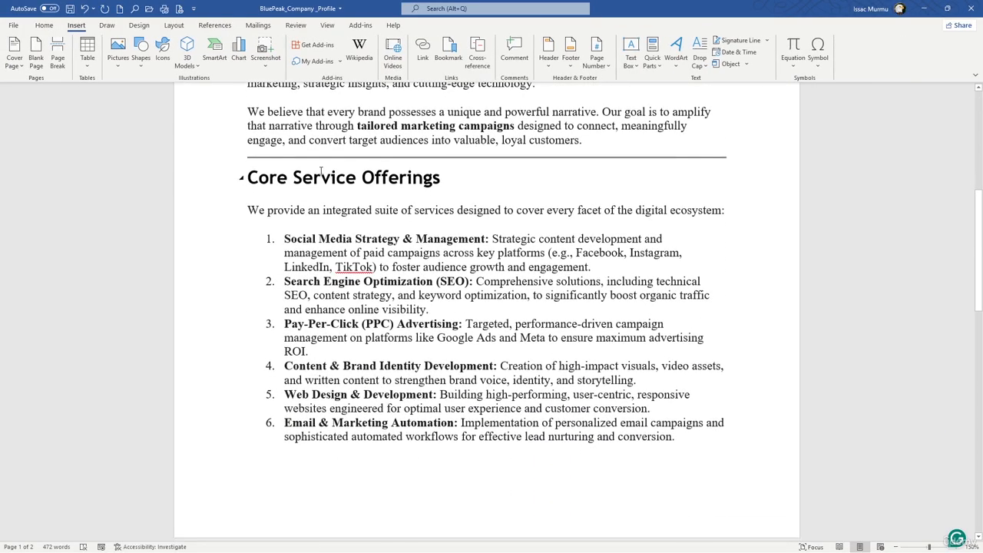
left_click(47, 25)
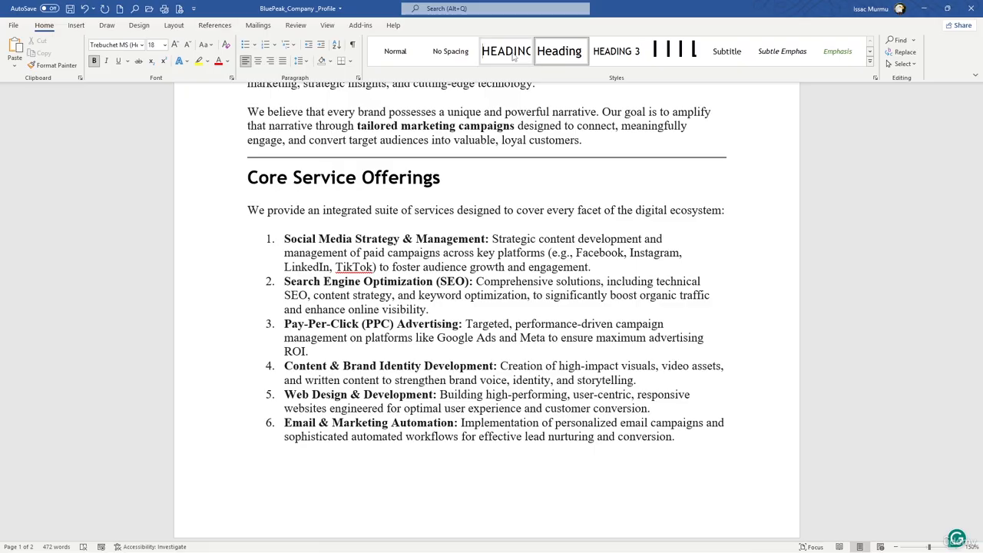
scroll(319, 290, "down", 5)
scroll(320, 291, "down", 6)
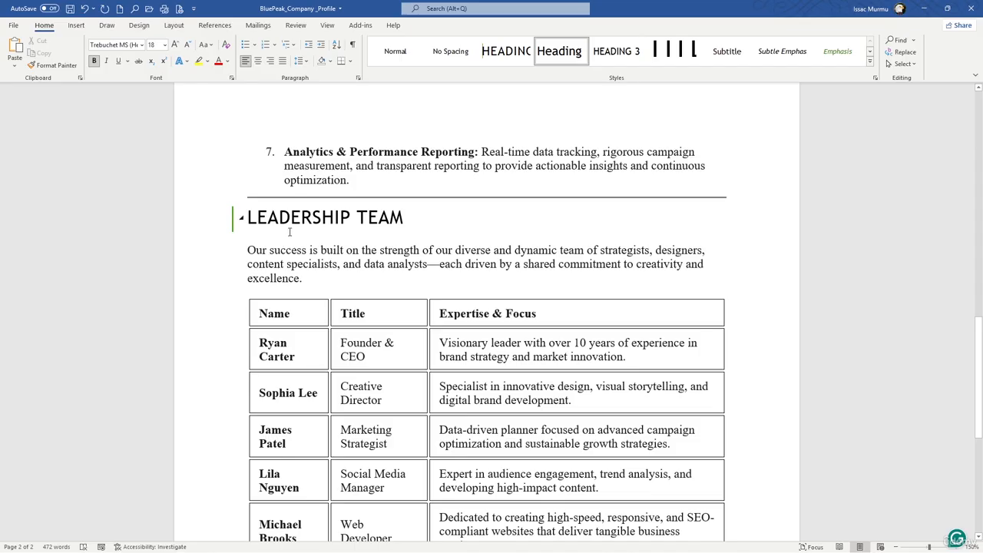
scroll(379, 223, "down", 8)
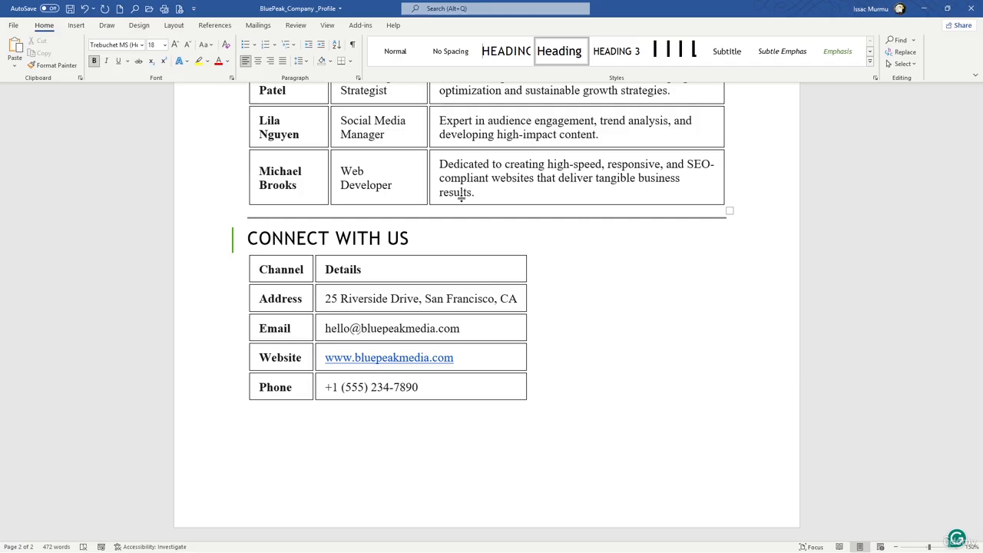
scroll(463, 195, "up", 20)
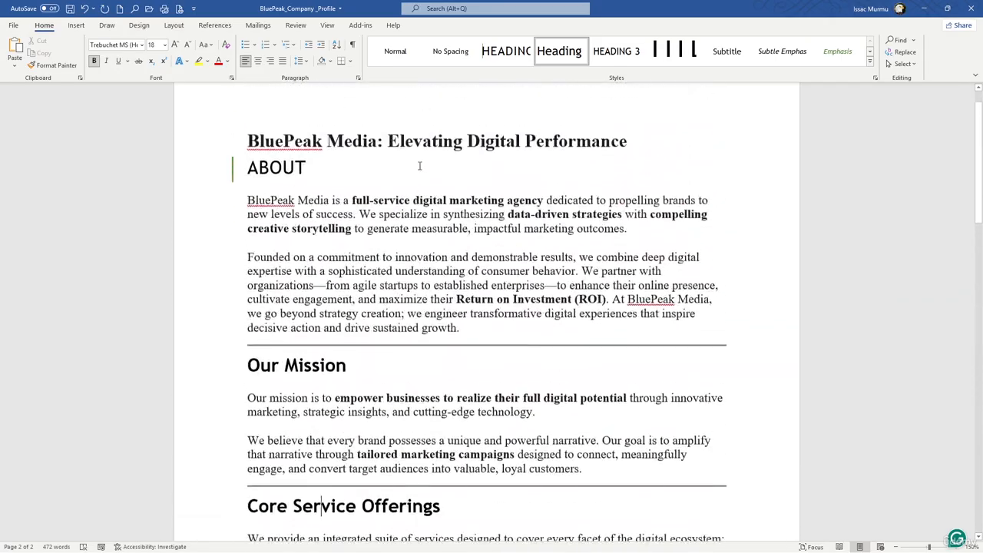
Step: Add an empty line above the BluePeak Media title and insert a page break there to free up the first page
left_click(270, 148)
left_click(253, 160)
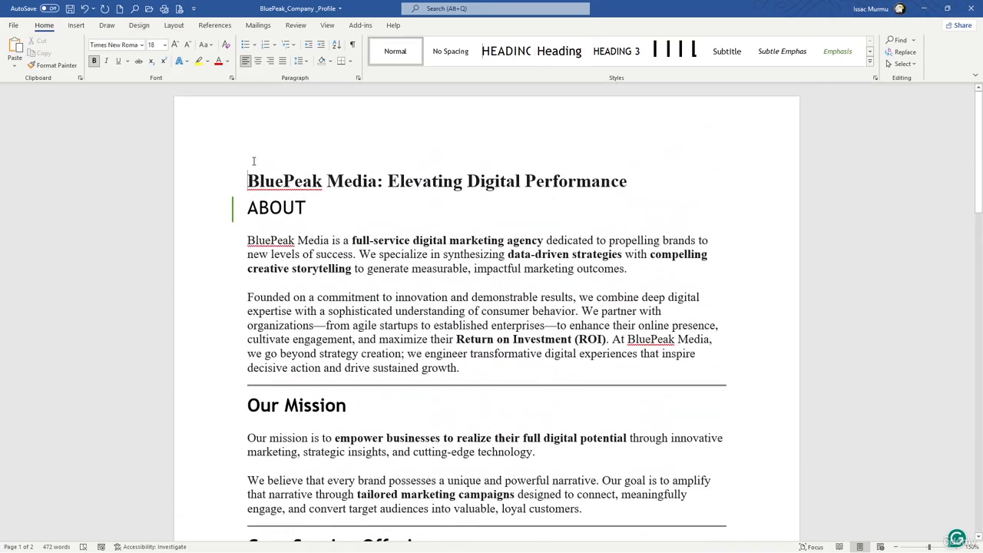
key("Return")
key("Up")
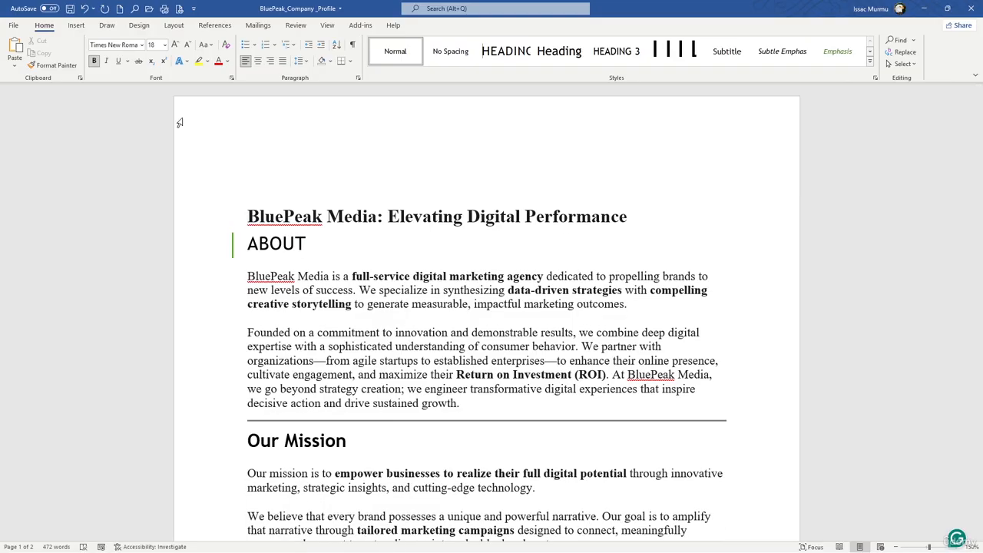
left_click(76, 25)
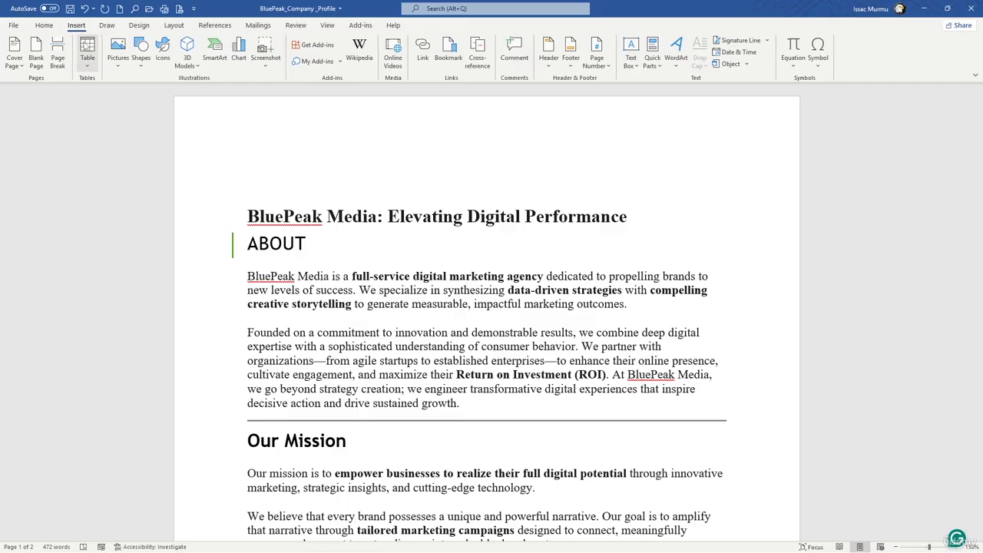
left_click(58, 57)
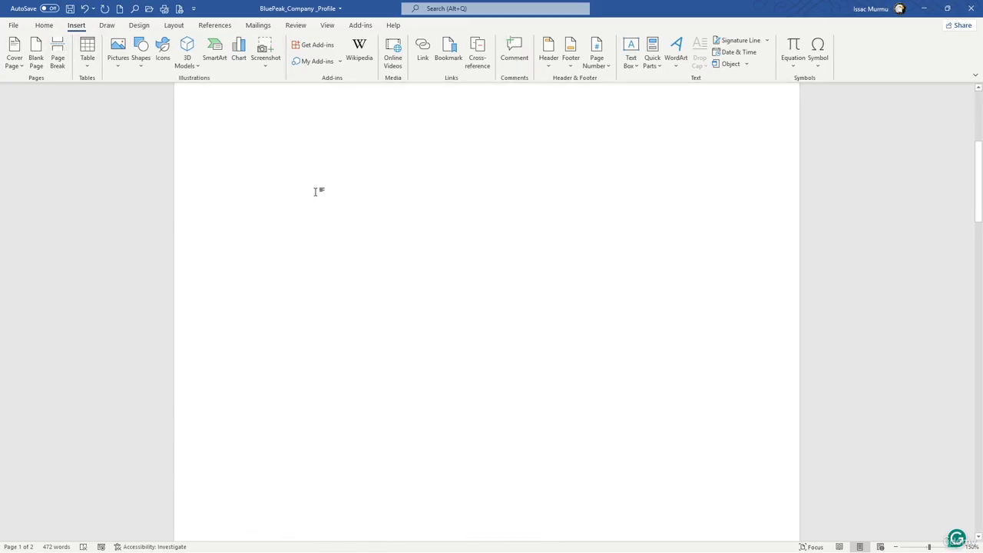
Step: Insert an Automatic Table 1 table of contents on the blank first page
scroll(318, 192, "up", 6)
left_click(271, 148)
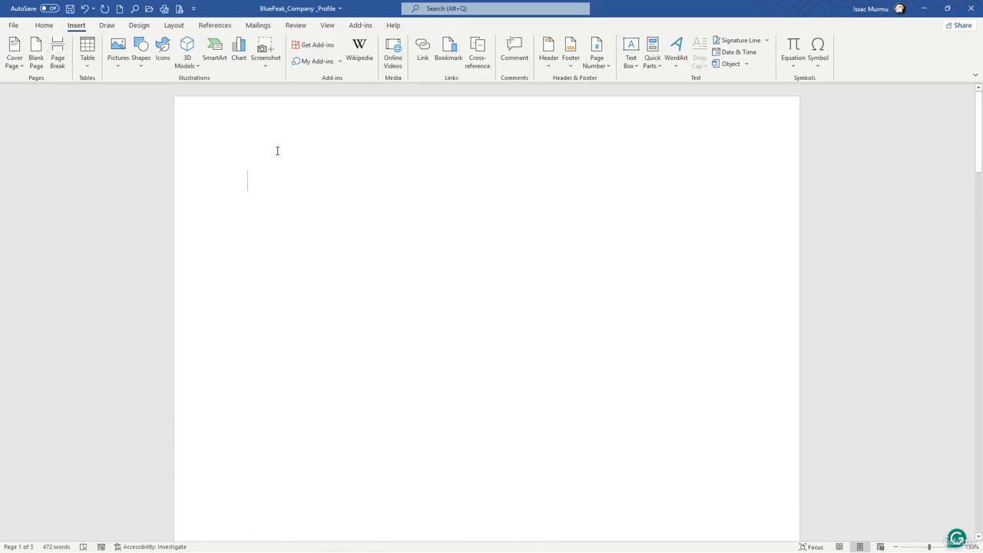
scroll(277, 149, "down", 3, "ctrl")
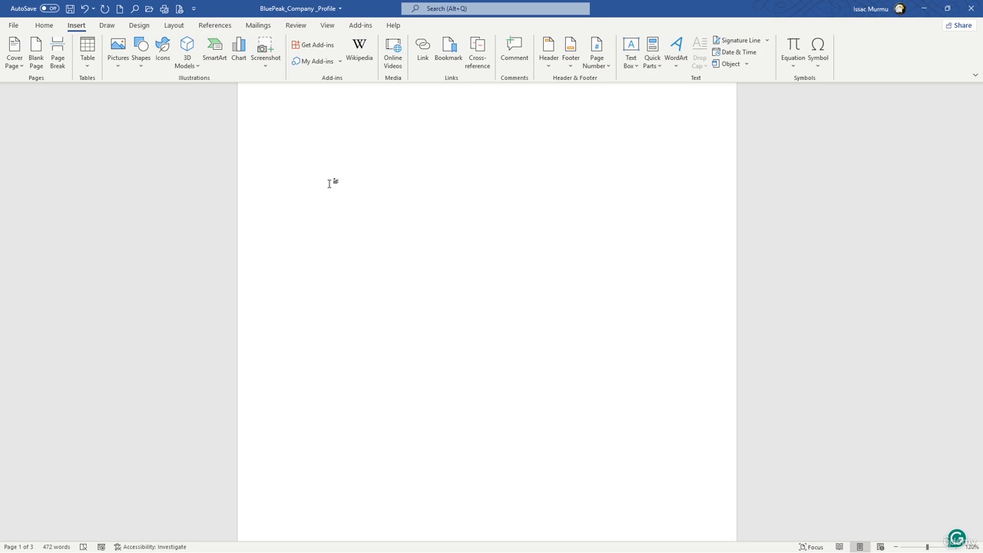
left_click(215, 27)
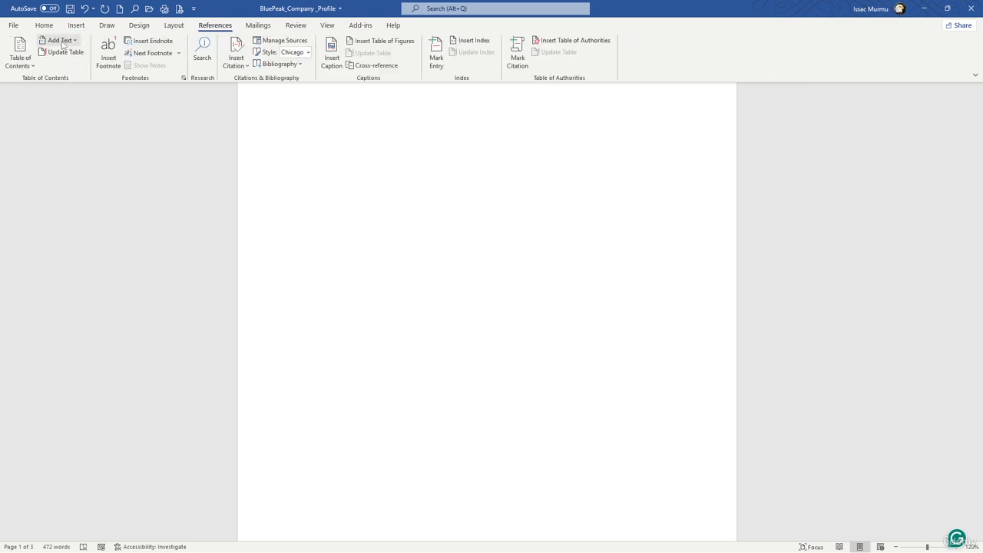
left_click(25, 68)
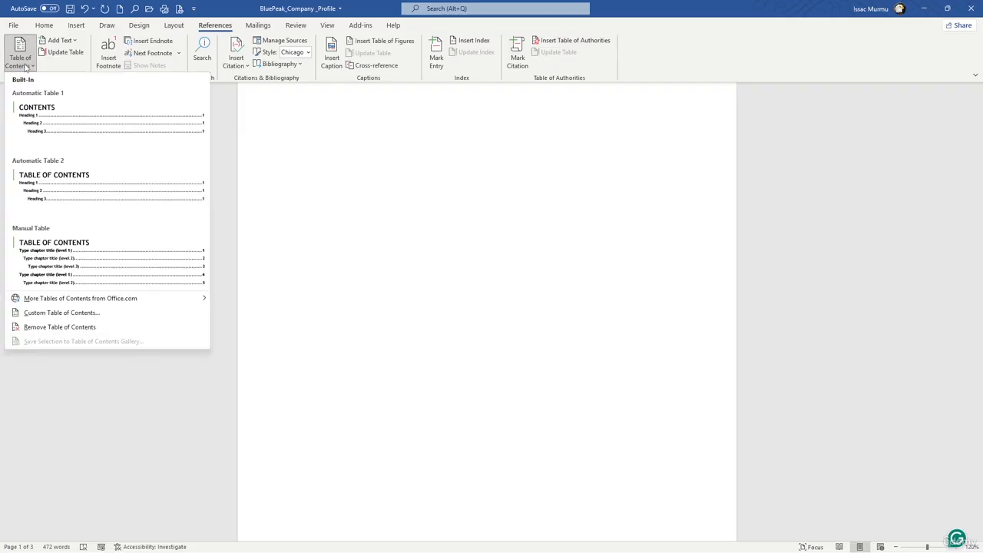
left_click(53, 114)
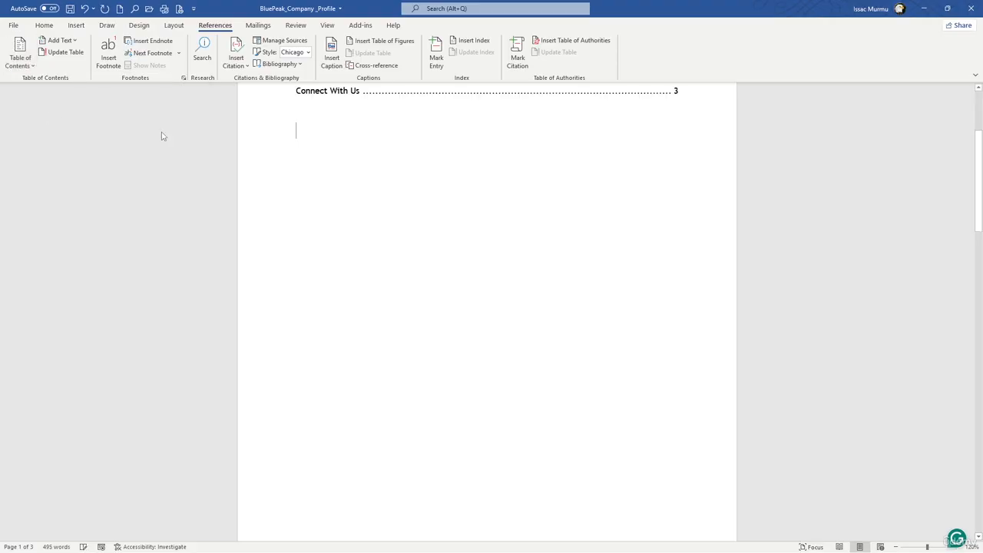
scroll(230, 146, "up", 3)
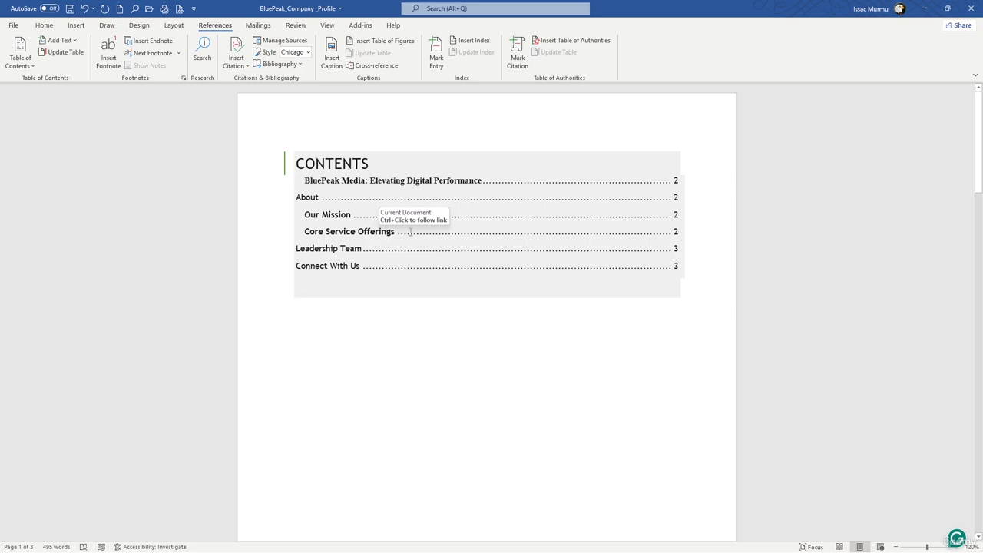
Step: Update the entire table of contents
left_click(323, 164)
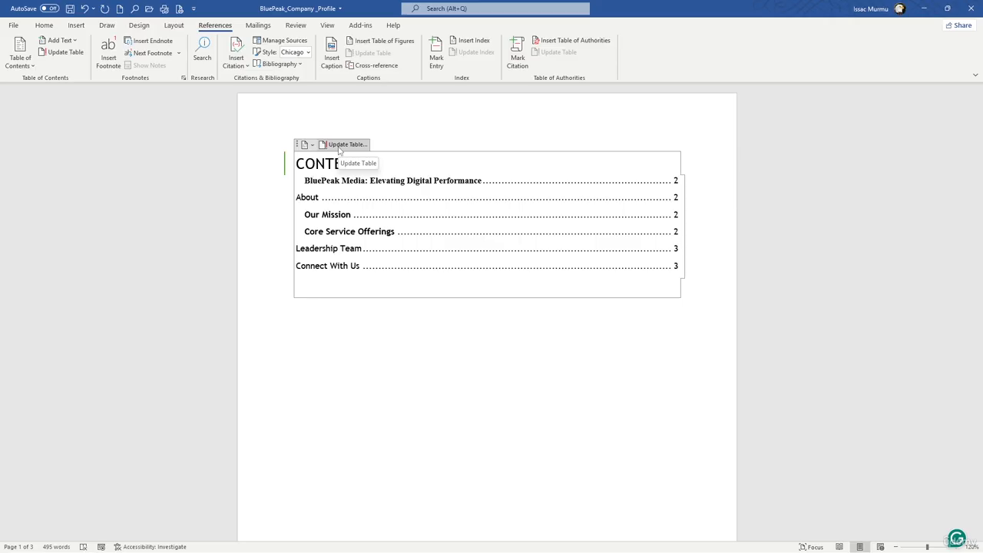
left_click(339, 145)
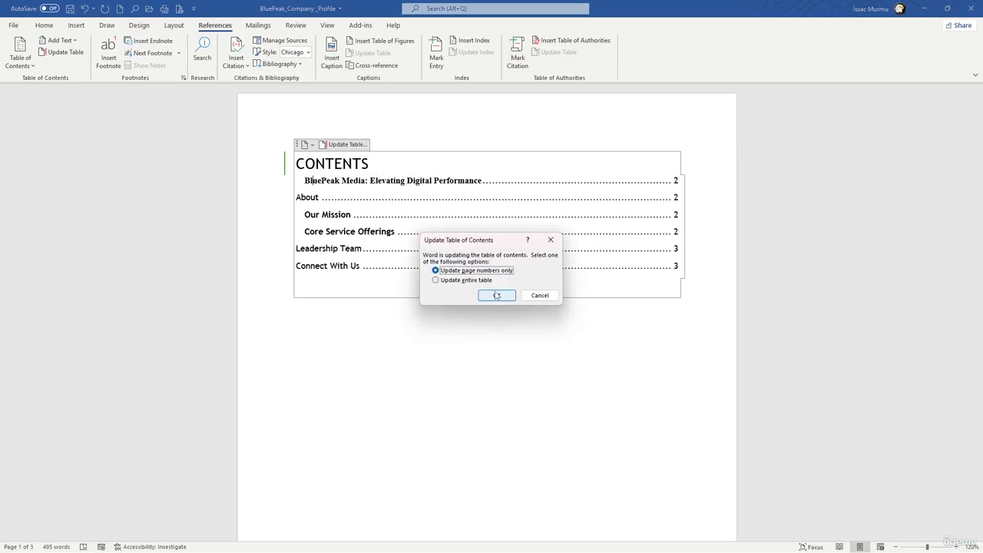
key("Down")
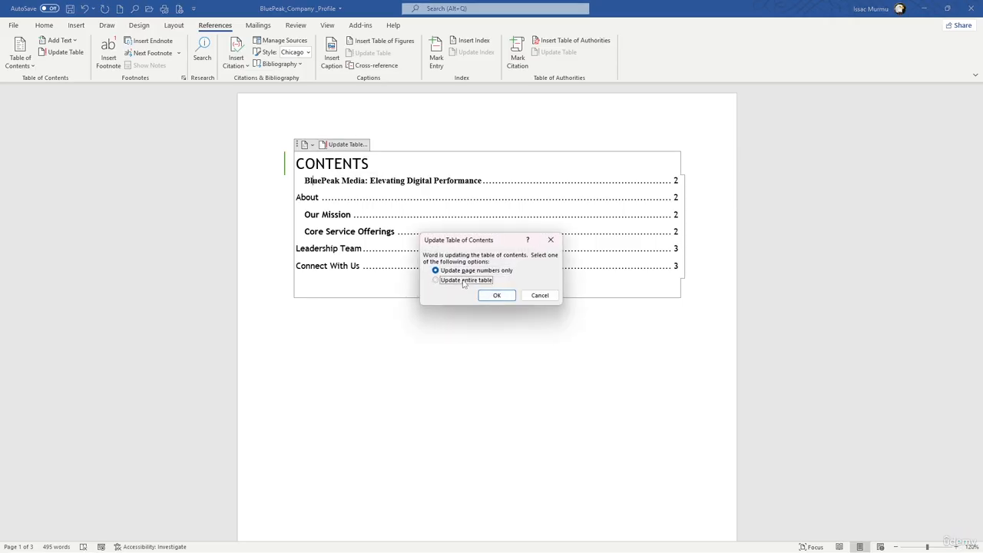
left_click(497, 296)
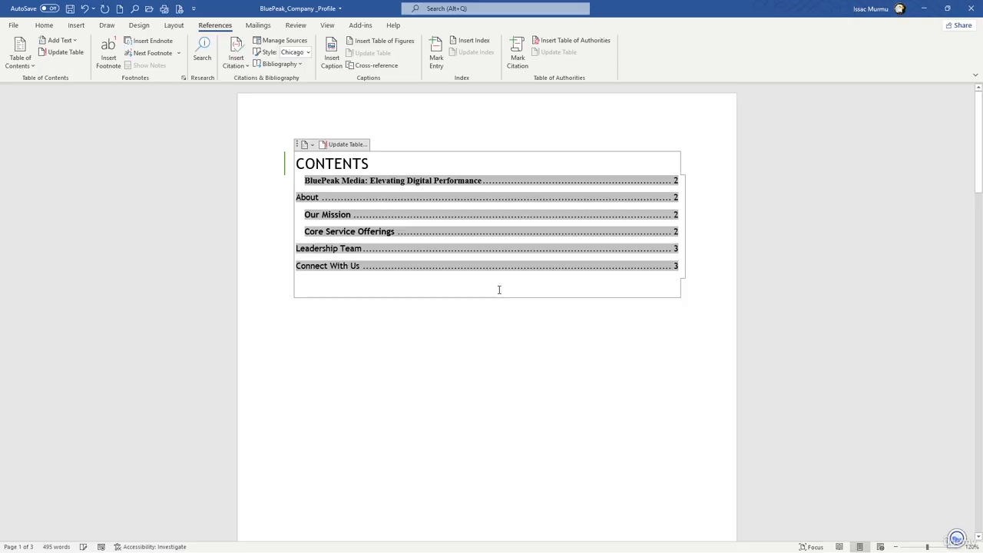
Step: Examine the contents page alongside the other pages with the whole document in view
scroll(499, 288, "down", 5)
scroll(504, 282, "down", 8)
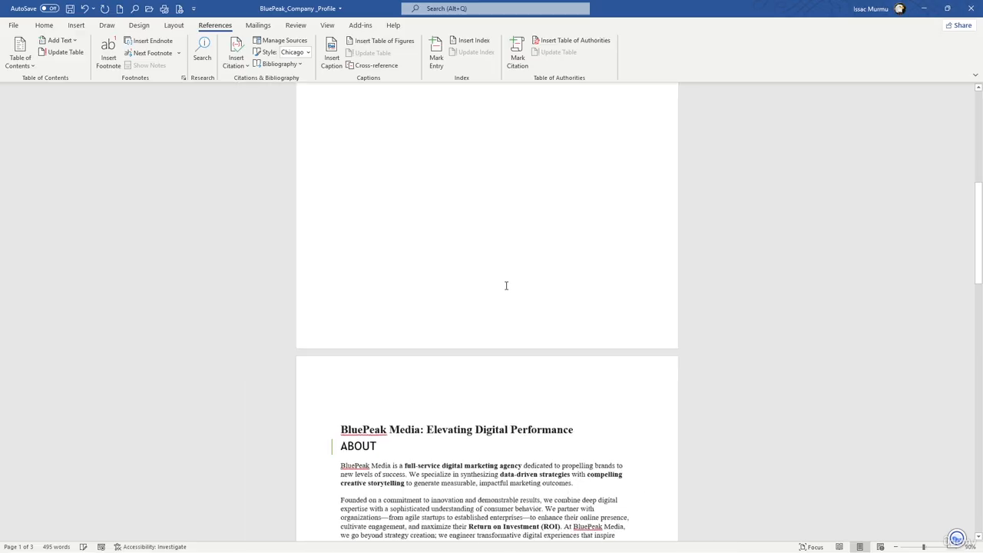
scroll(506, 286, "down", 2)
scroll(420, 263, "up", 4)
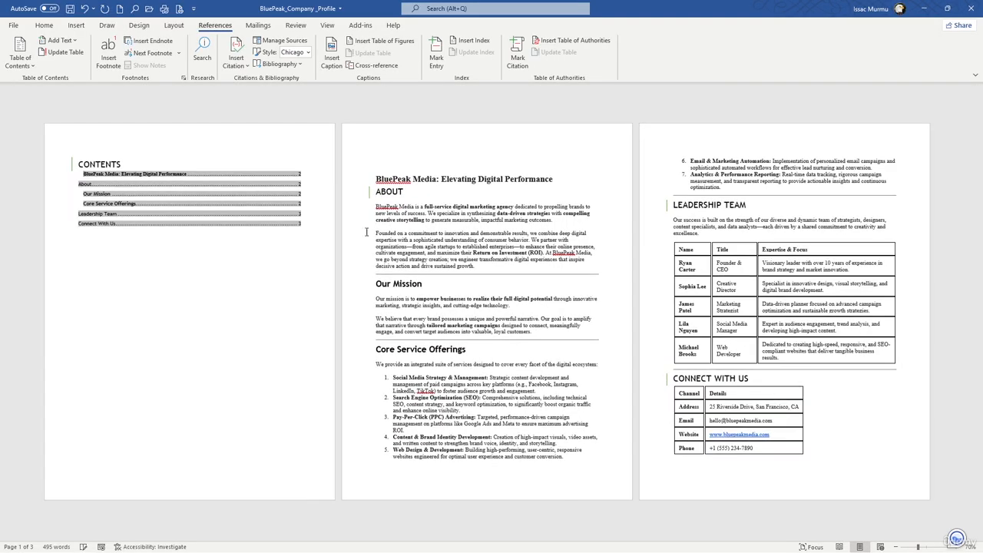
left_click(394, 163)
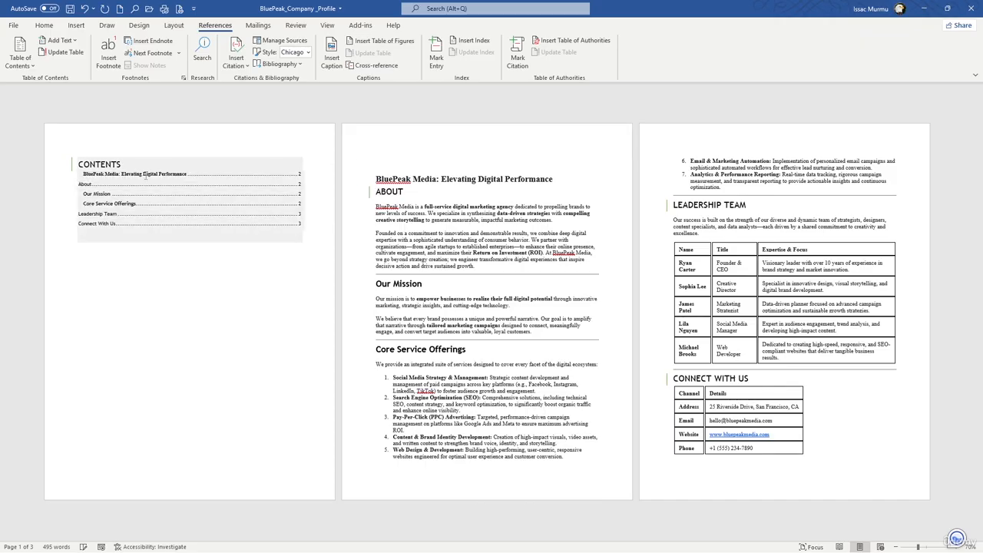
left_click(99, 161)
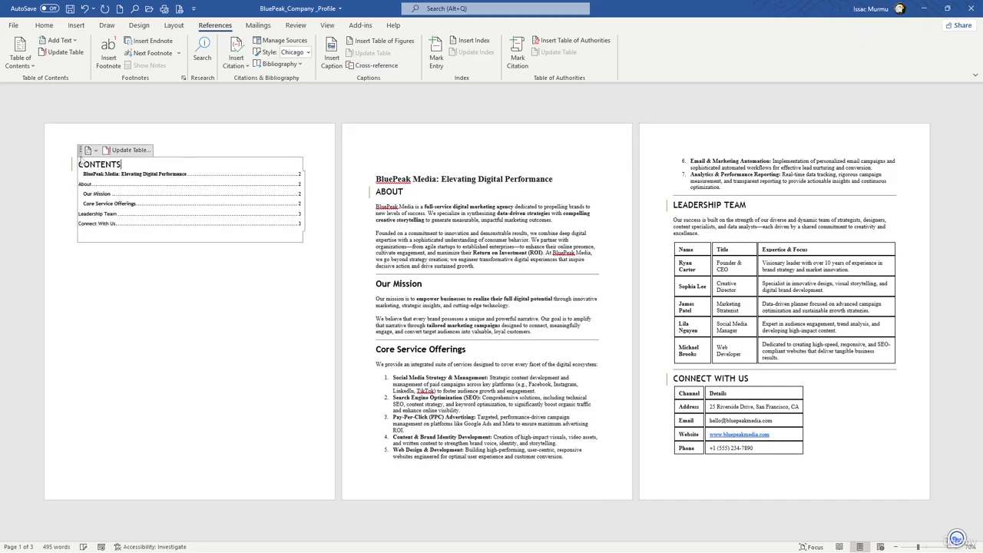
scroll(204, 175, "down", 2)
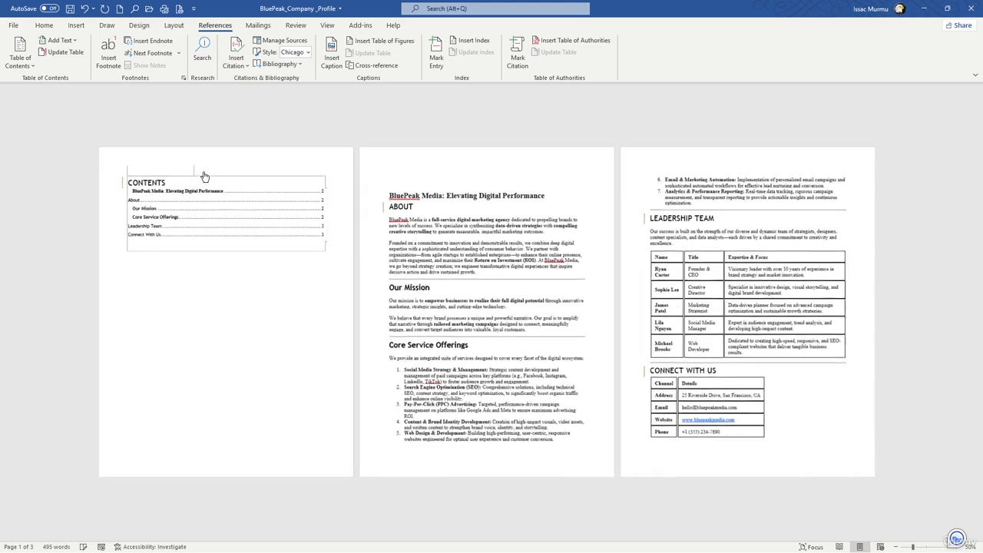
Step: Compare the page numbers listed in the contents table with the pages where each section appears
scroll(259, 204, "up", 3)
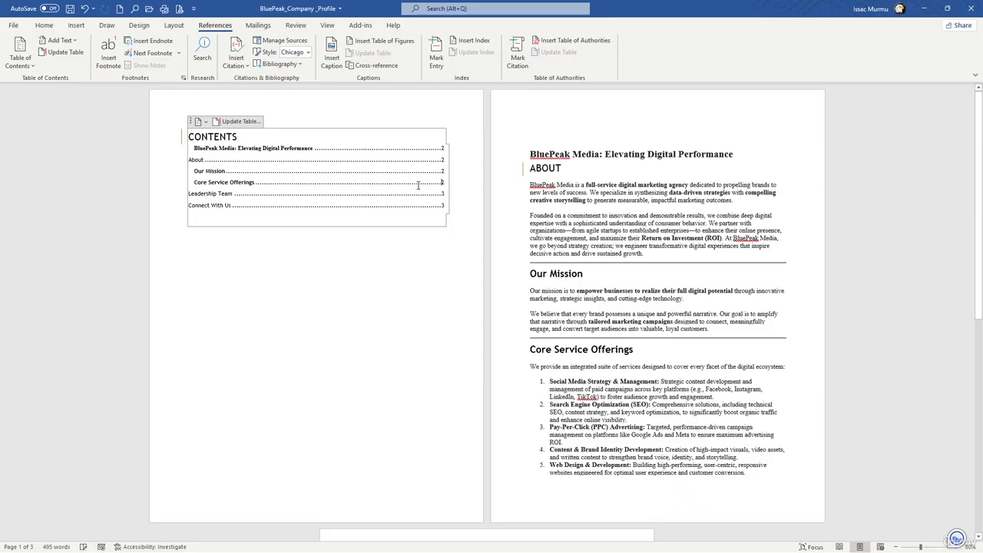
scroll(419, 185, "down", 3)
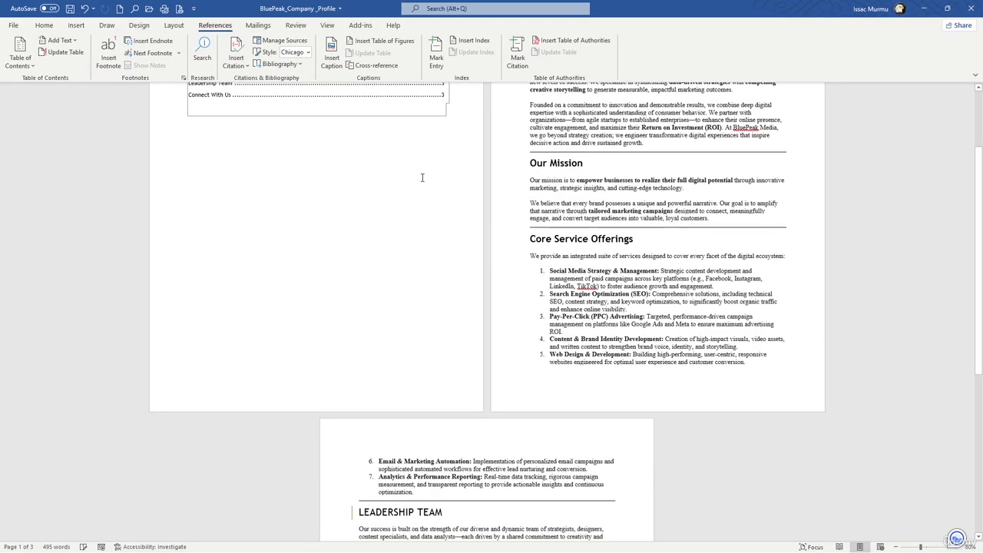
scroll(422, 175, "up", 3)
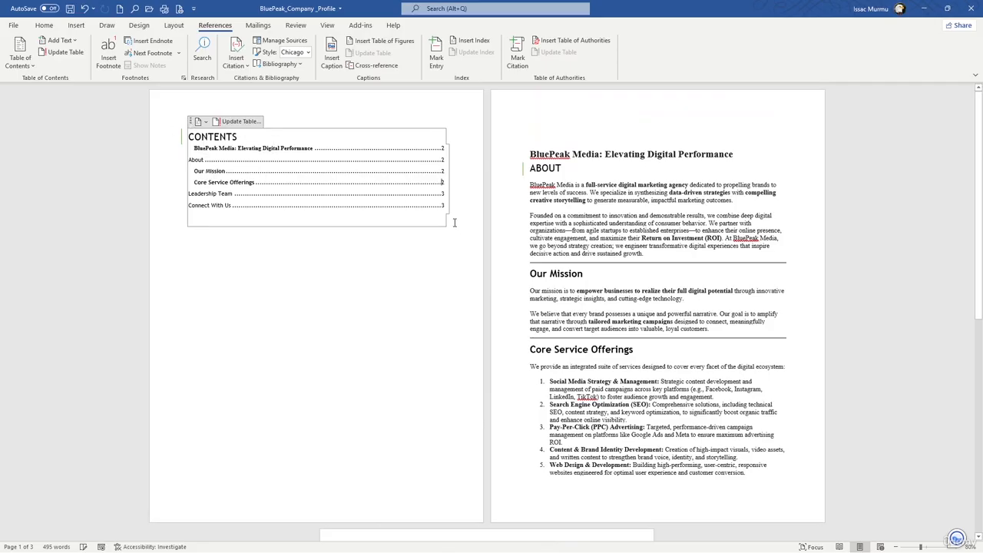
scroll(688, 274, "down", 5)
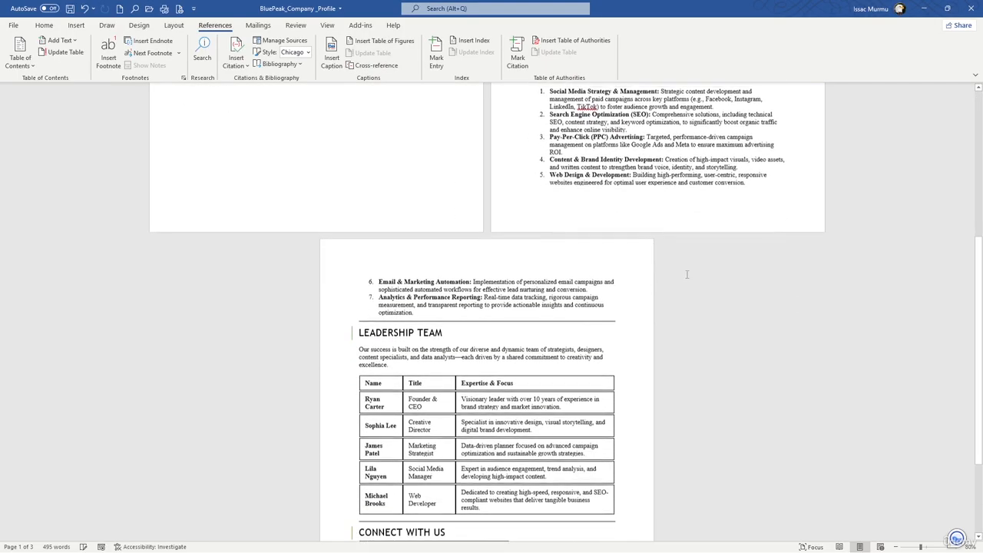
scroll(688, 275, "down", 3)
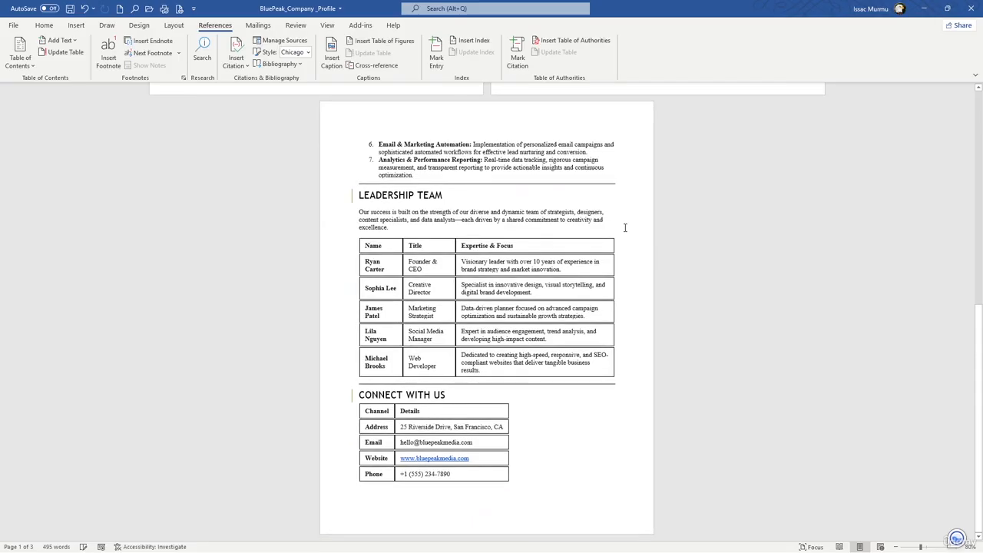
scroll(625, 228, "up", 7)
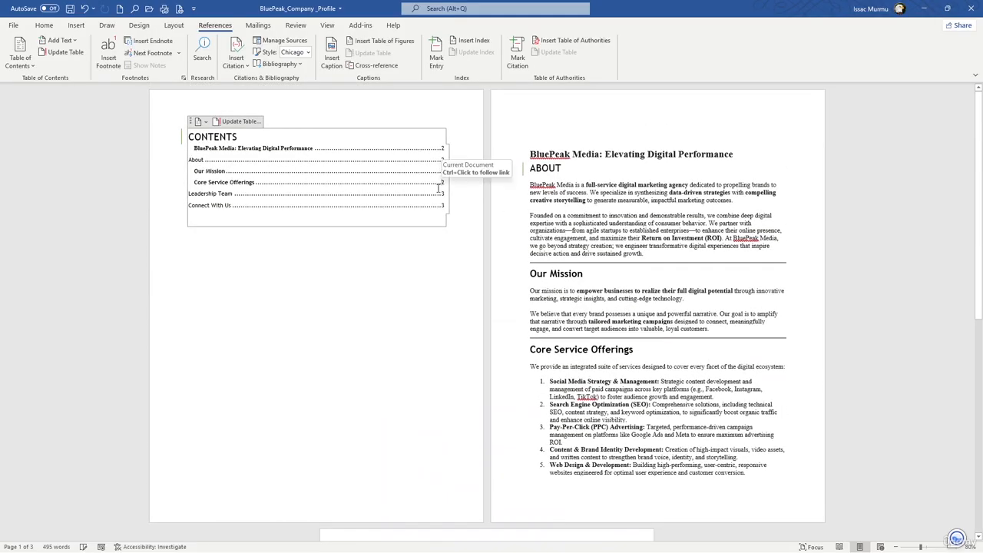
left_click(370, 281)
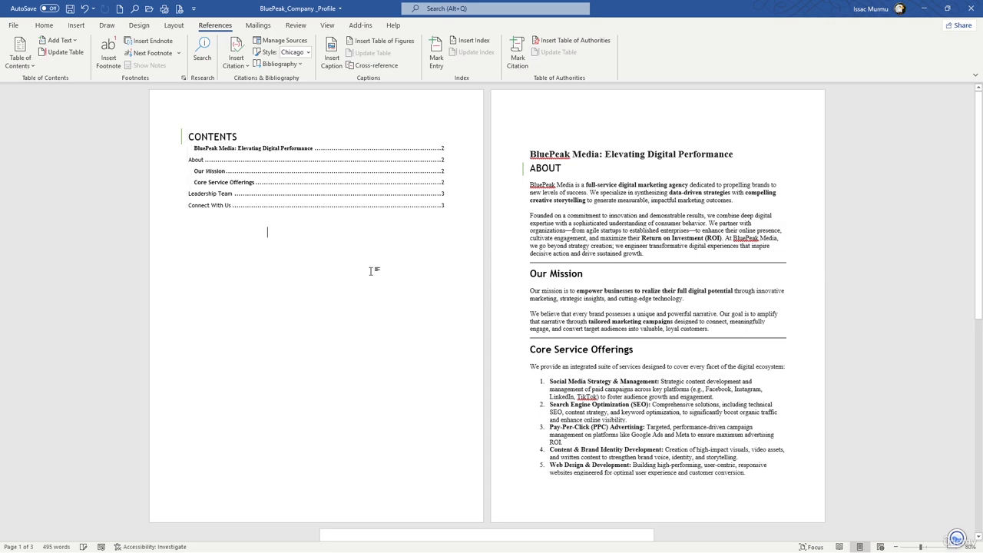
Step: Insert a Blank (Three Columns) header and enable a different first page to keep it off the contents page
scroll(324, 261, "down", 2)
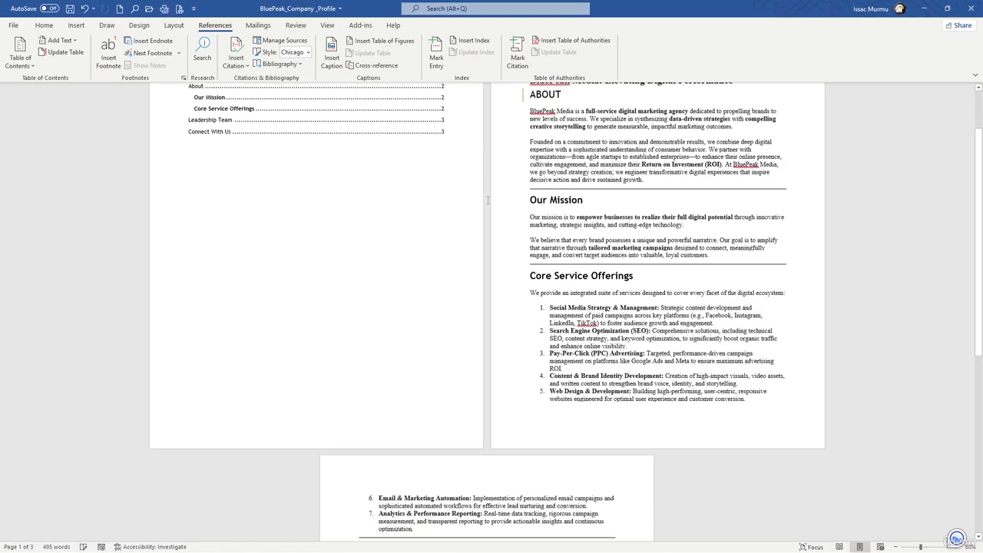
left_click(252, 125)
left_click(75, 25)
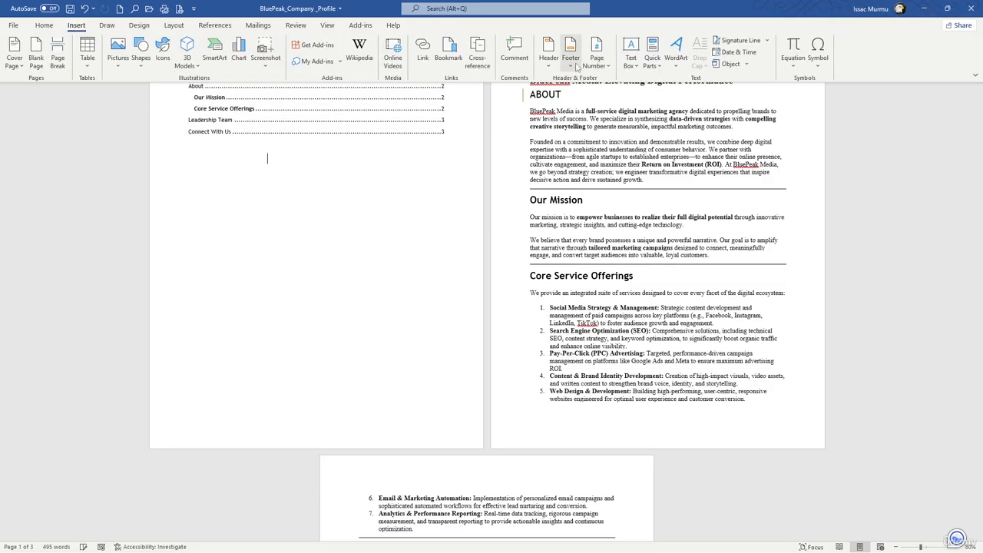
left_click(548, 63)
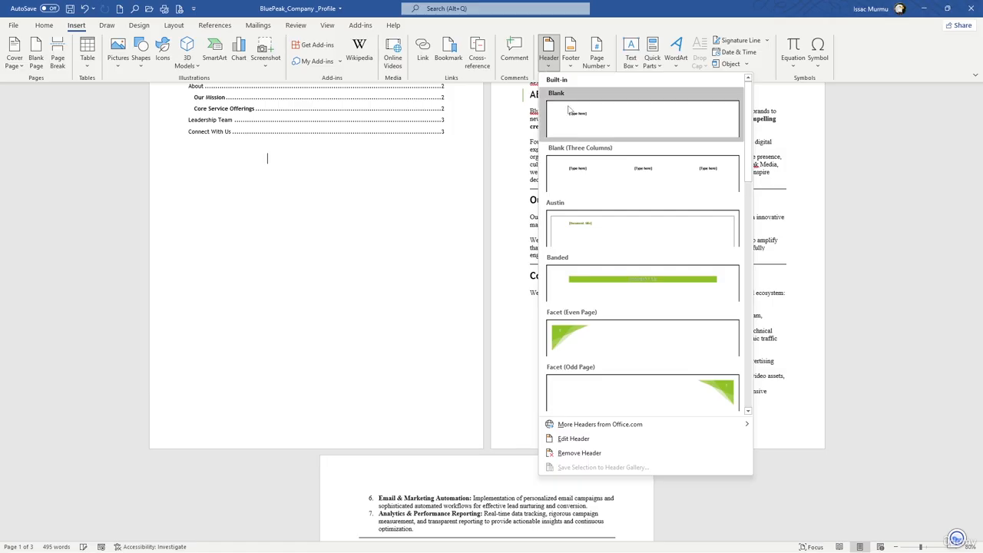
left_click(603, 169)
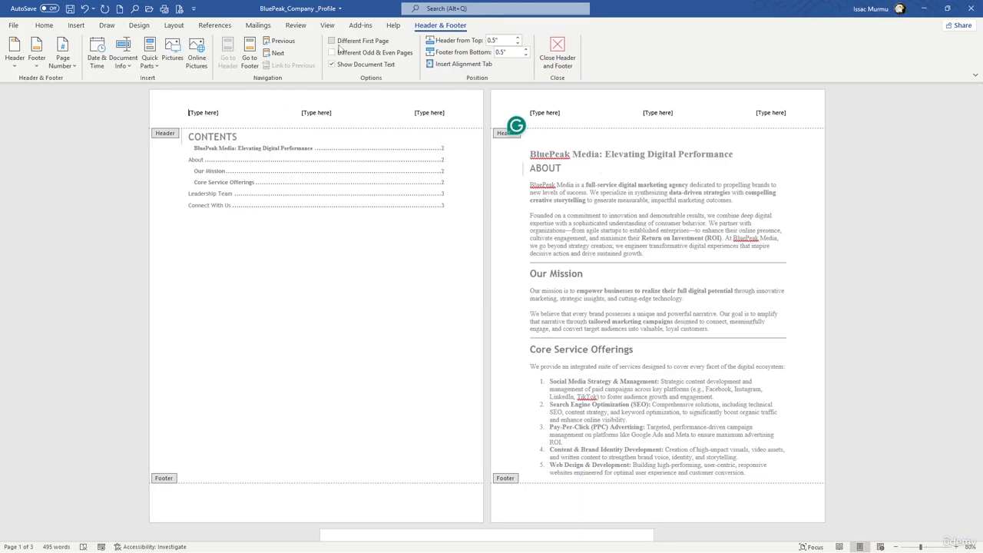
left_click(335, 42)
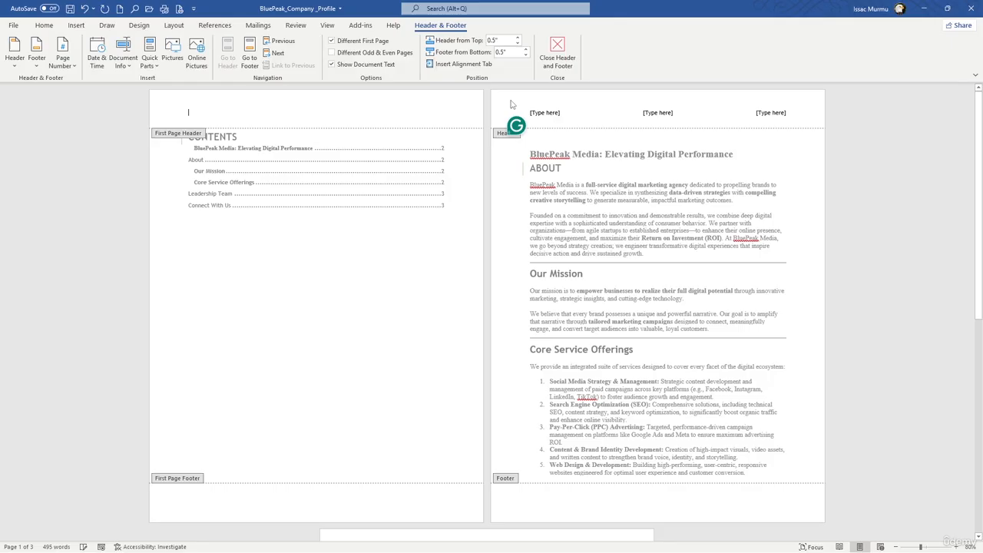
Step: Enter "BluePeak Media" in the left placeholder of the page 2 header and delete the centre placeholder
left_click(558, 112)
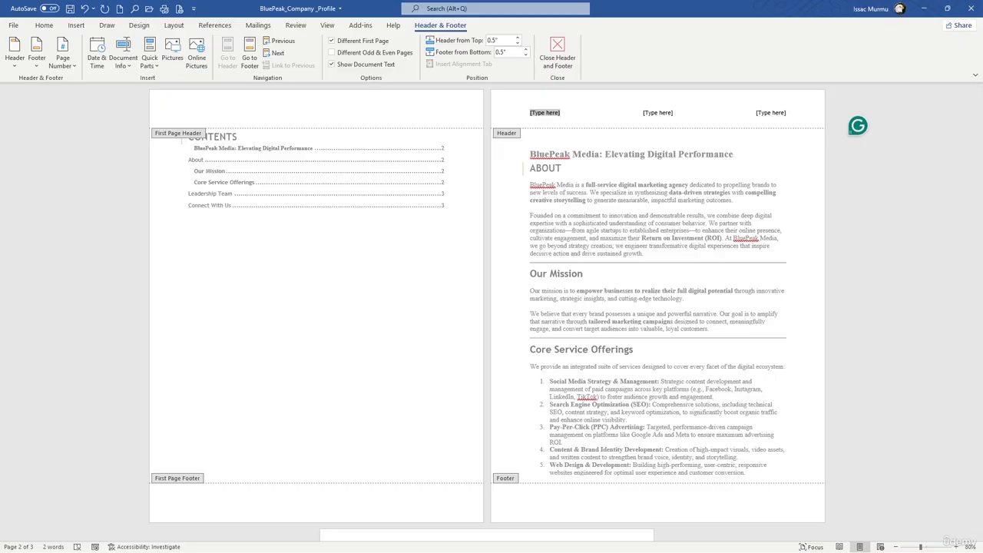
type("BluePeak Media")
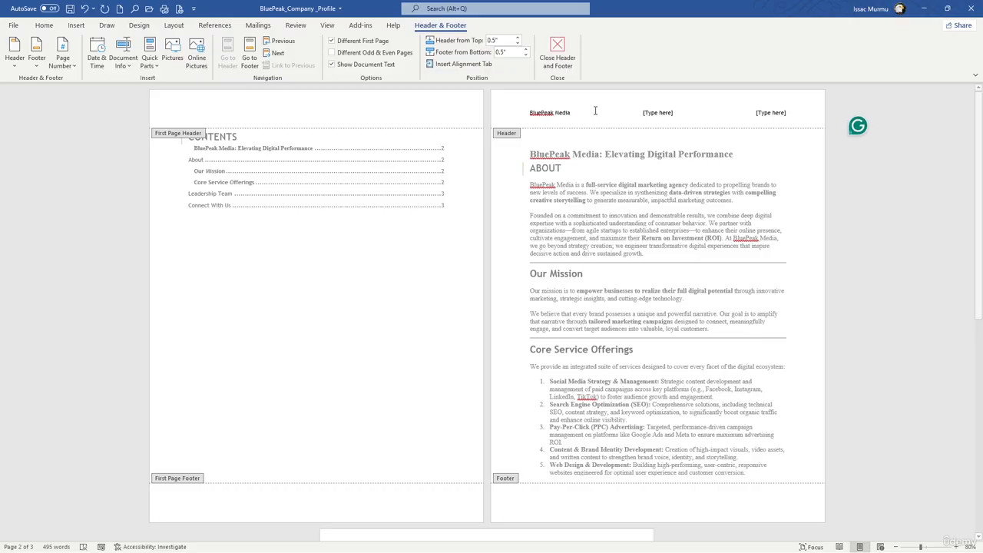
left_click(767, 112)
left_click(672, 114)
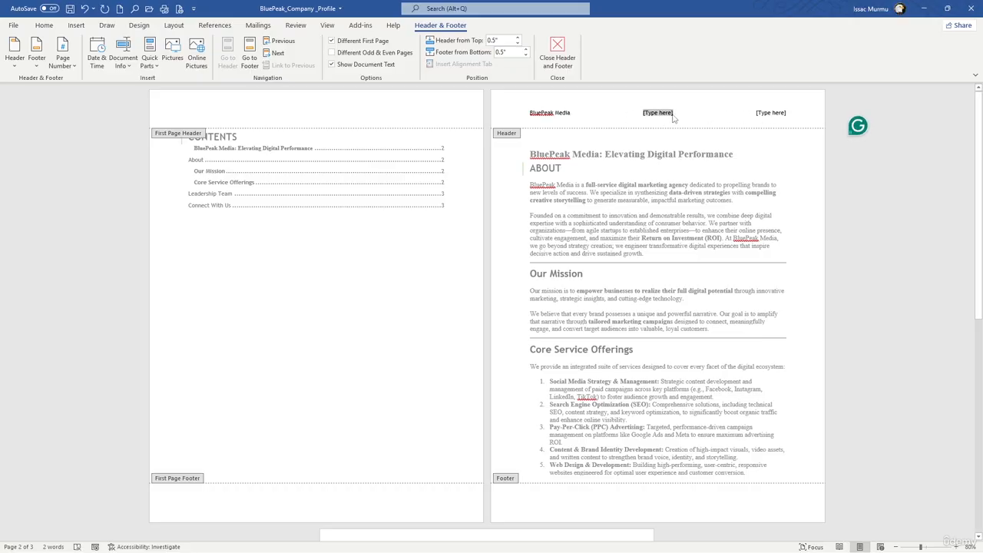
key("Delete")
left_click(760, 114)
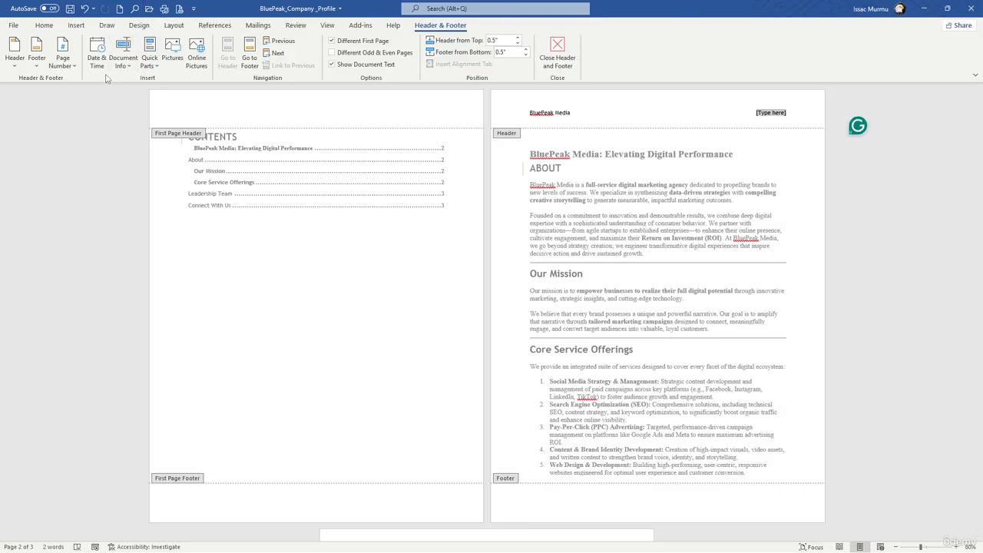
left_click(172, 61)
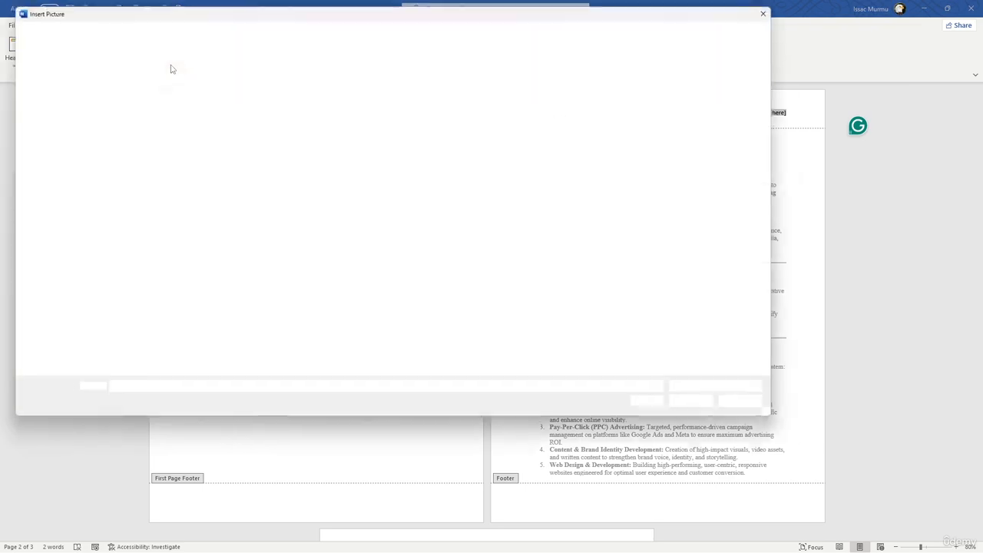
left_click_drag(161, 148, 152, 282)
scroll(152, 283, "up", 5)
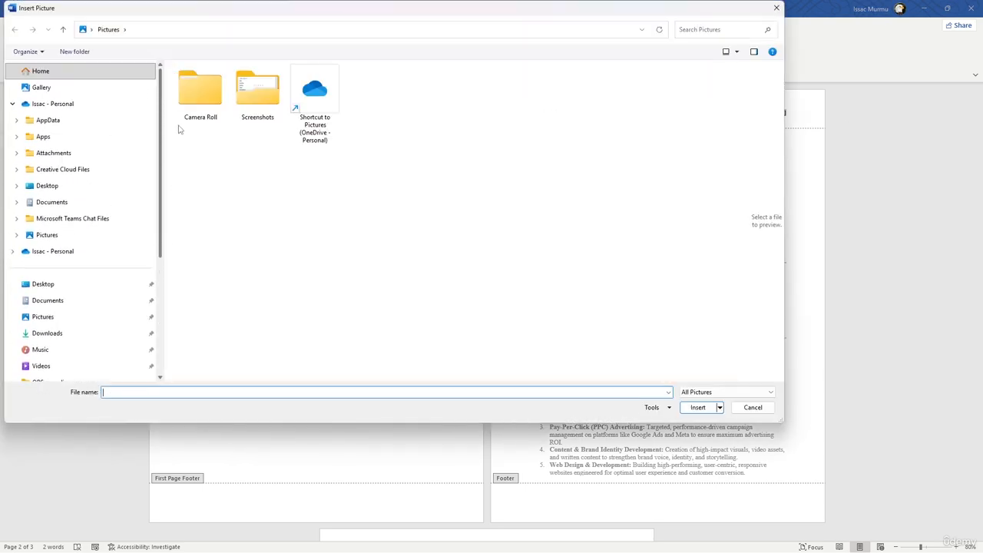
left_click(776, 8)
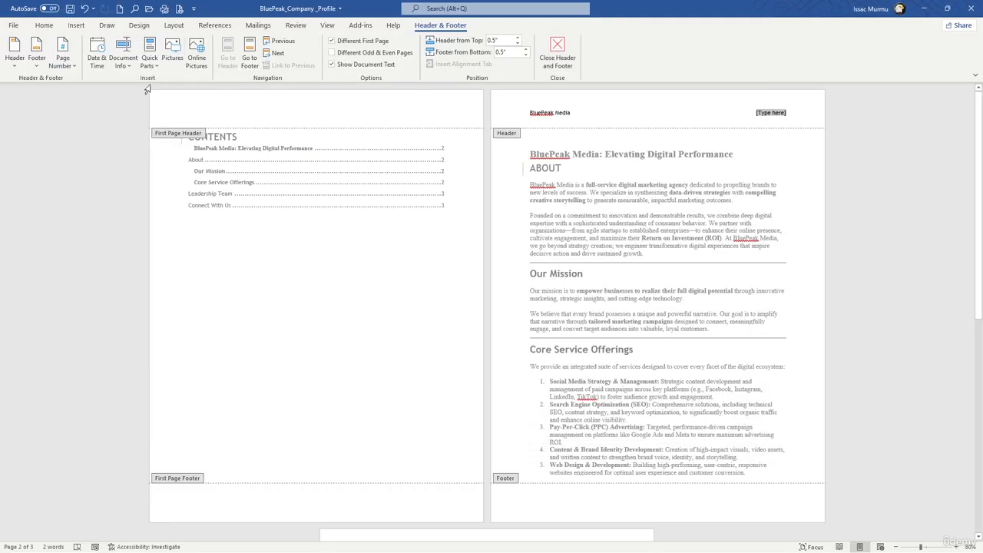
scroll(404, 156, "down", 10)
scroll(487, 186, "up", 7)
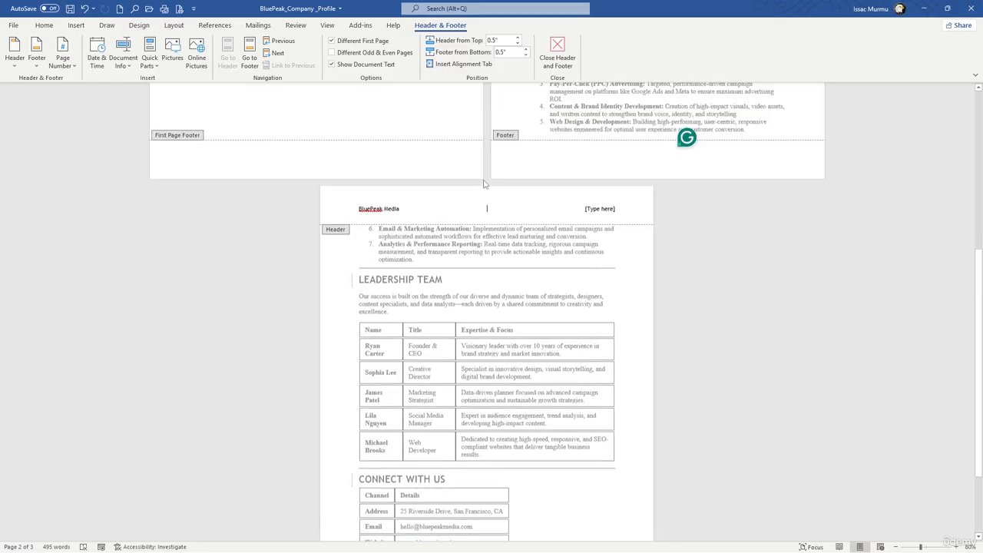
scroll(490, 188, "up", 5)
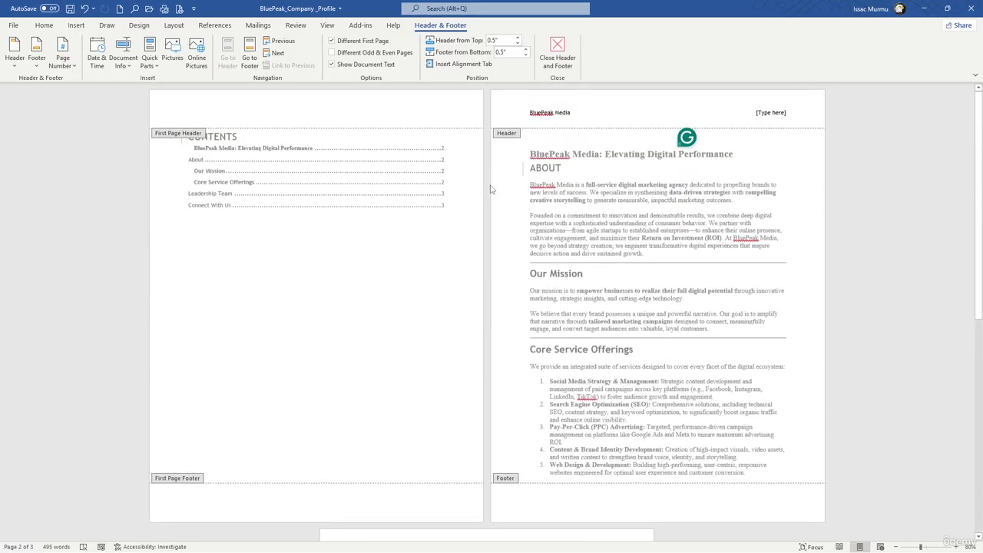
Step: Insert the picture "Blue Circle Icon Investment Company Logo" into the header from the Downloads folder on New Volume (D:)
left_click(170, 63)
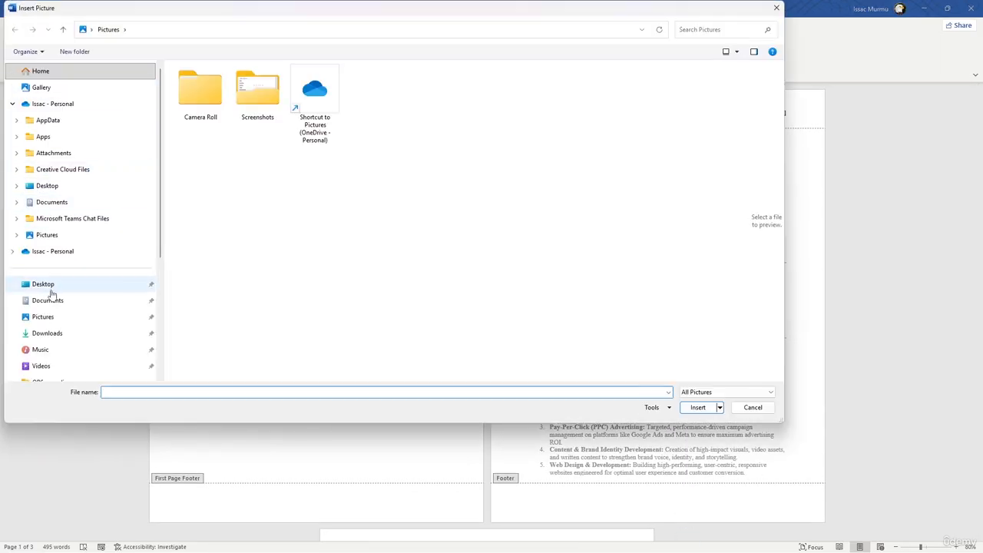
left_click(50, 333)
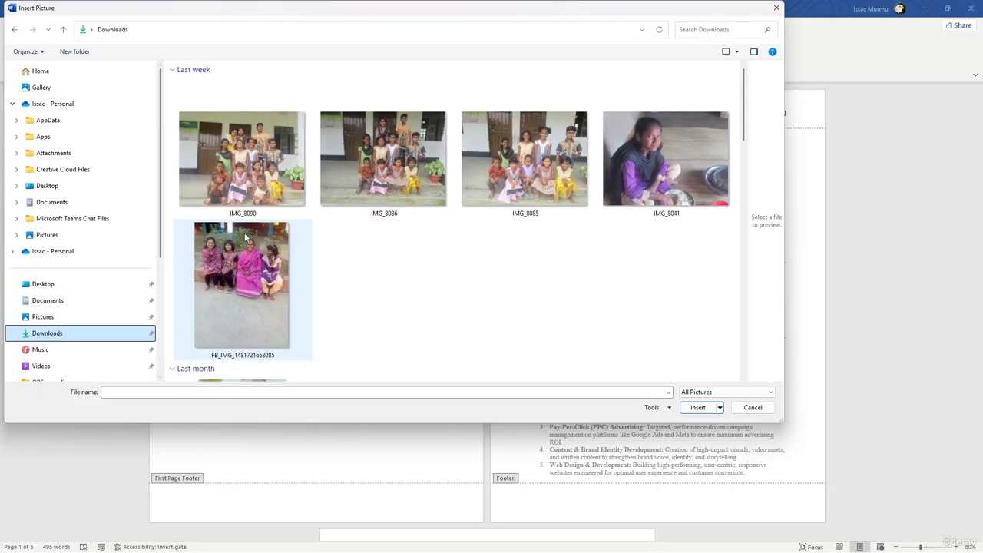
scroll(320, 219, "down", 10)
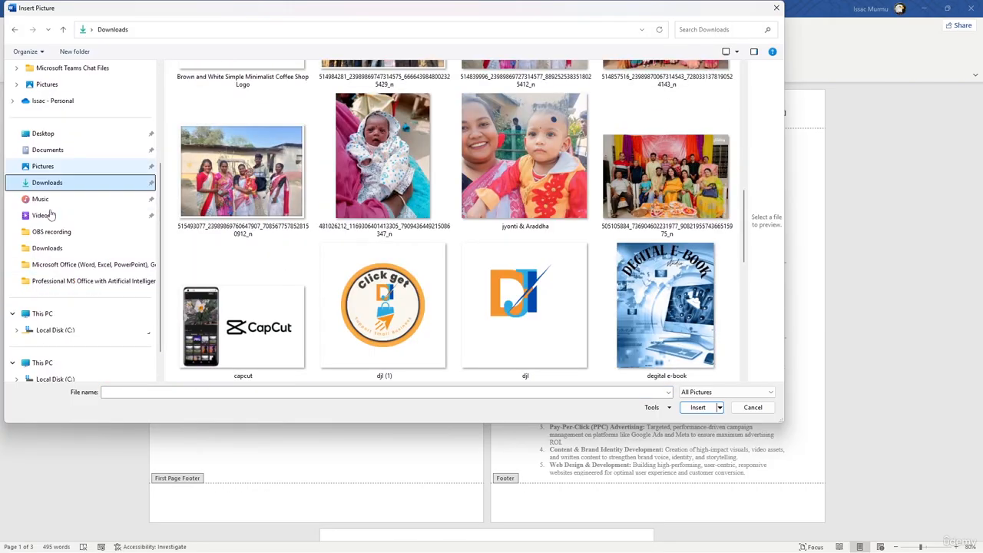
scroll(652, 306, "down", 10)
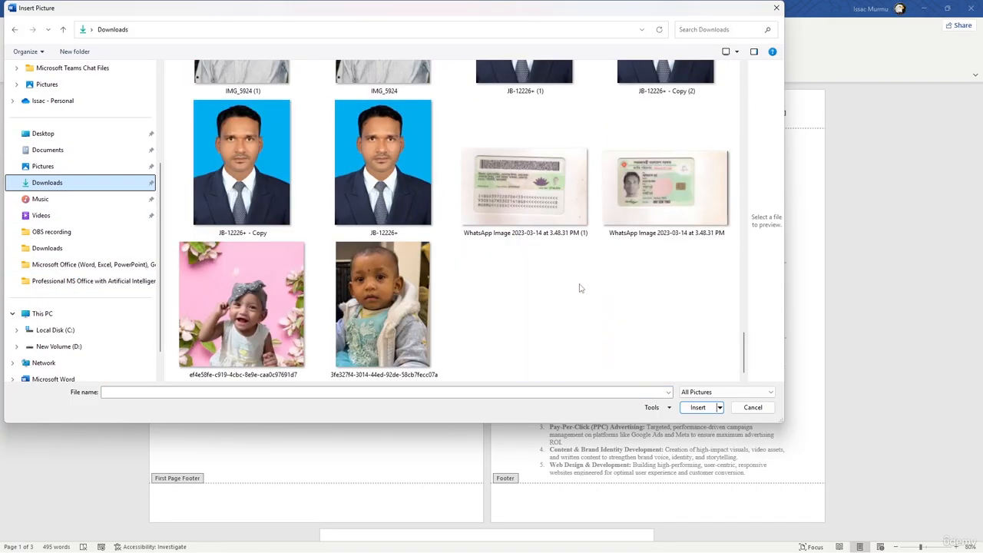
scroll(581, 291, "up", 10)
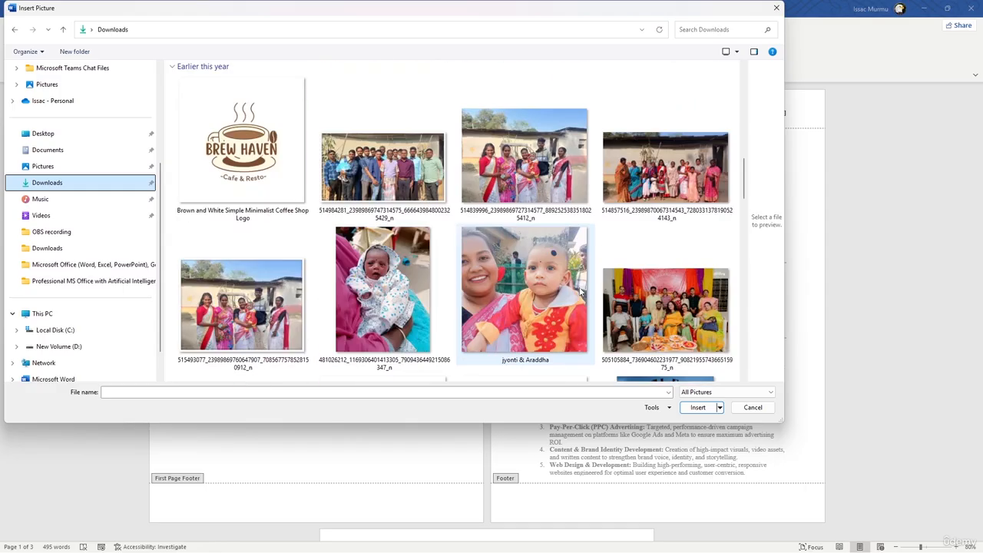
scroll(581, 292, "up", 5)
scroll(581, 292, "down", 6)
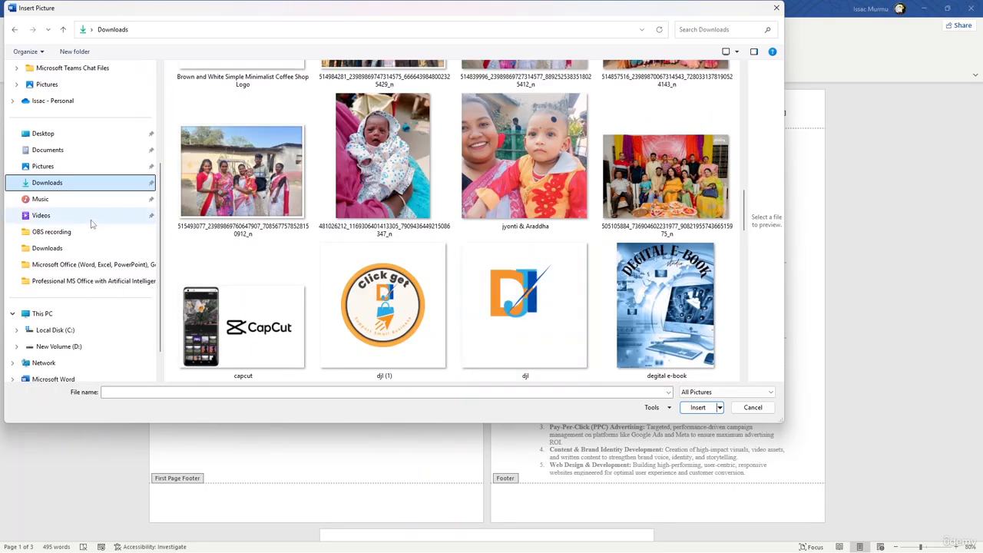
left_click(72, 248)
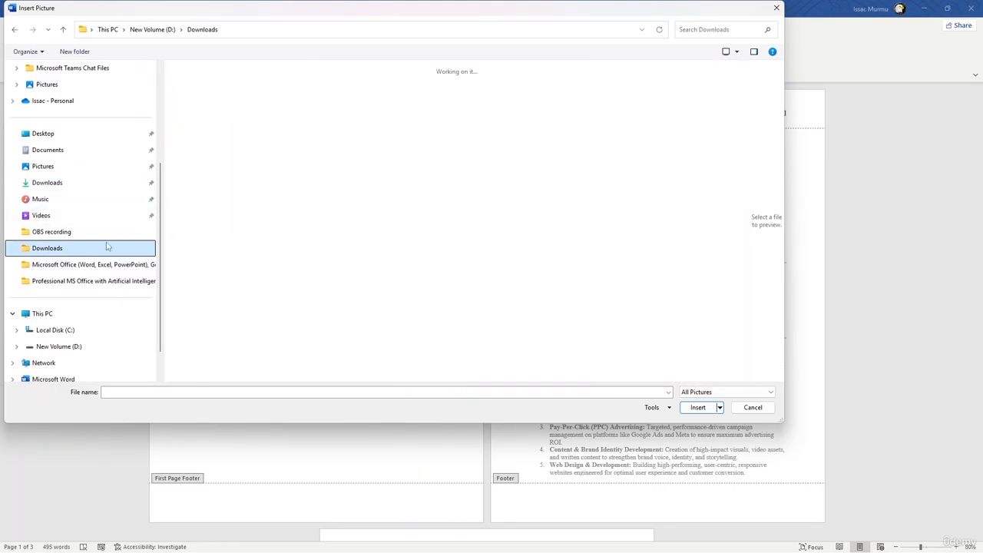
scroll(532, 235, "down", 3)
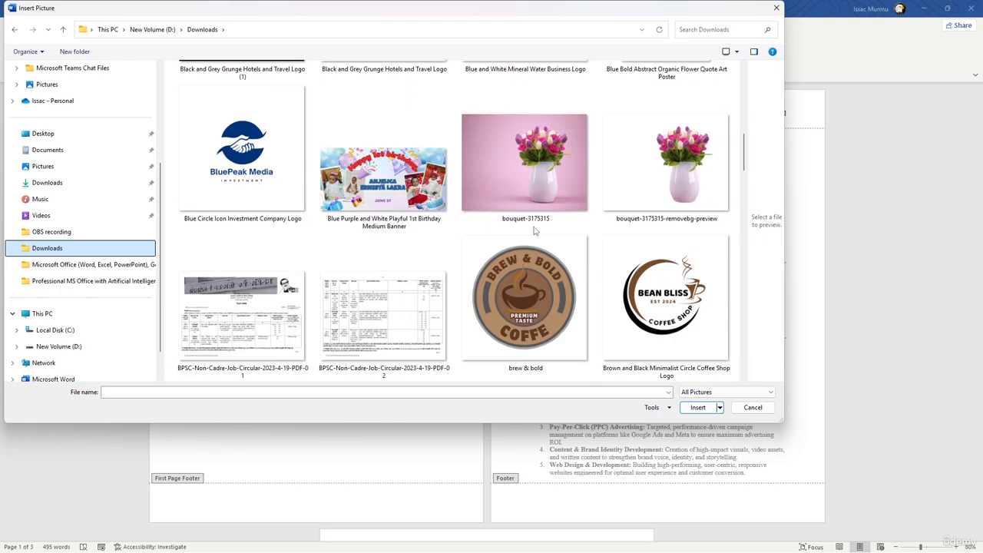
left_click(253, 150)
left_click(696, 407)
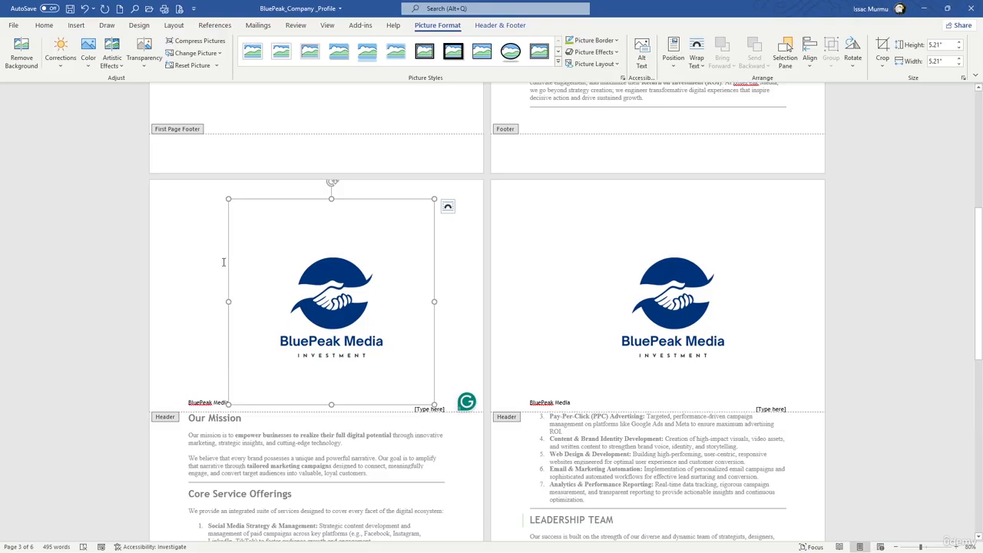
Step: Set the header logo's text wrapping to Square, shrink it to about 1.48" square, and place it at the header's right end
left_click(448, 206)
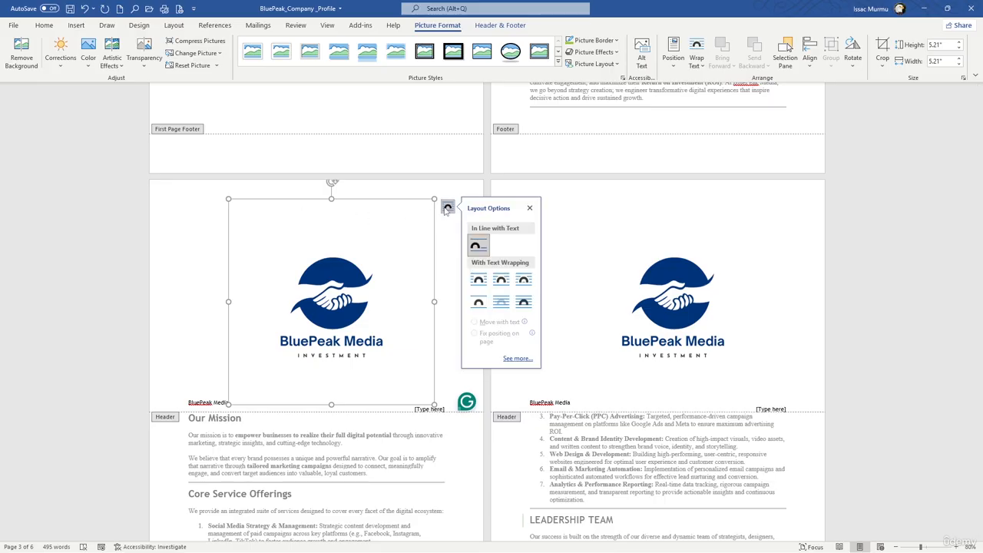
left_click(478, 280)
left_click_drag(229, 200, 441, 199)
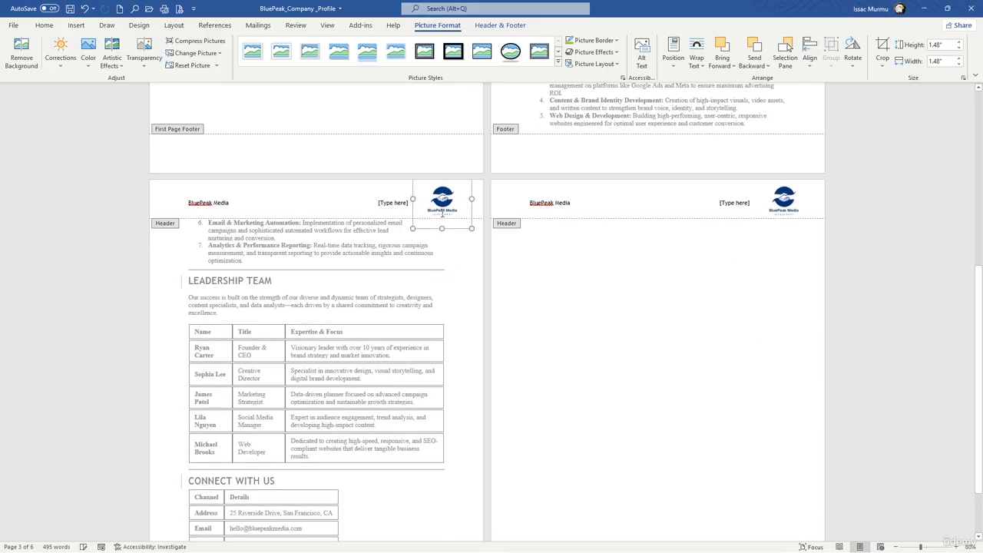
scroll(441, 215, "up", 10)
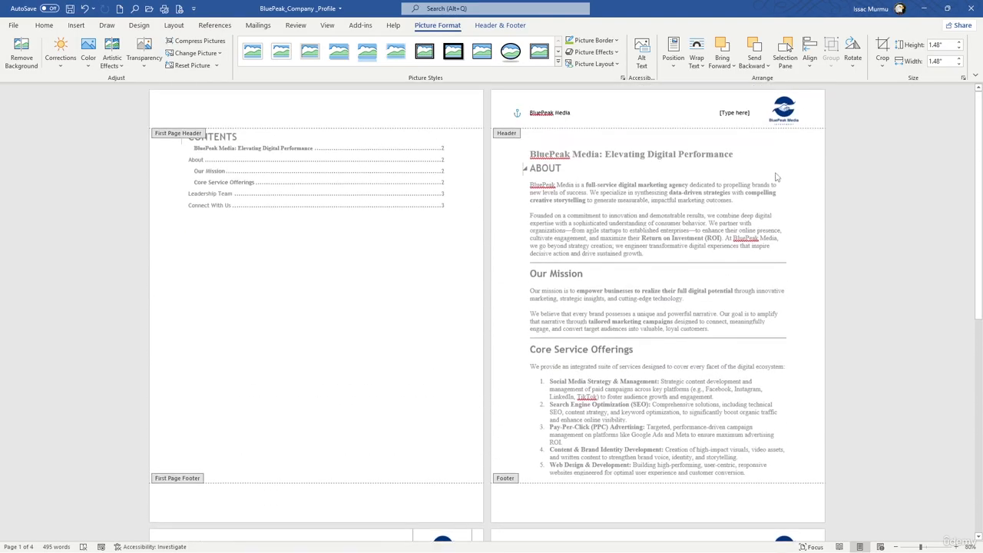
scroll(775, 176, "up", 5)
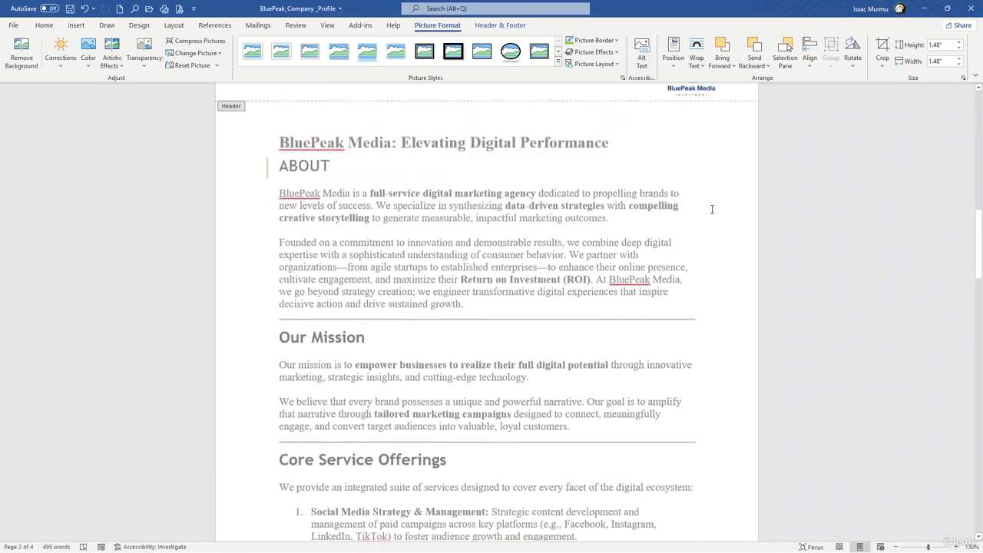
scroll(711, 209, "up", 10)
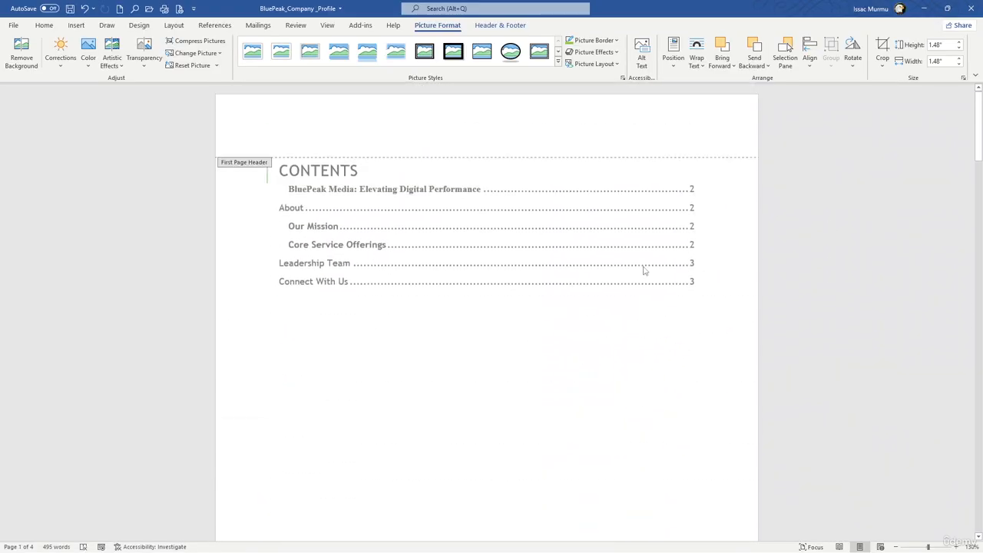
Step: Shrink the page 2 header logo to about 1.16" square and delete the remaining placeholder text beside it
scroll(647, 302, "down", 10)
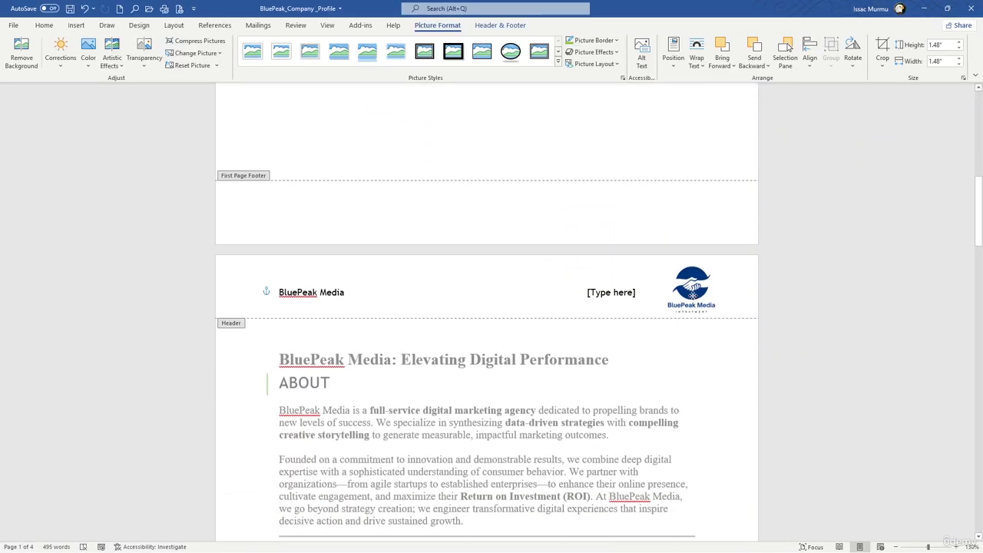
left_click(692, 294)
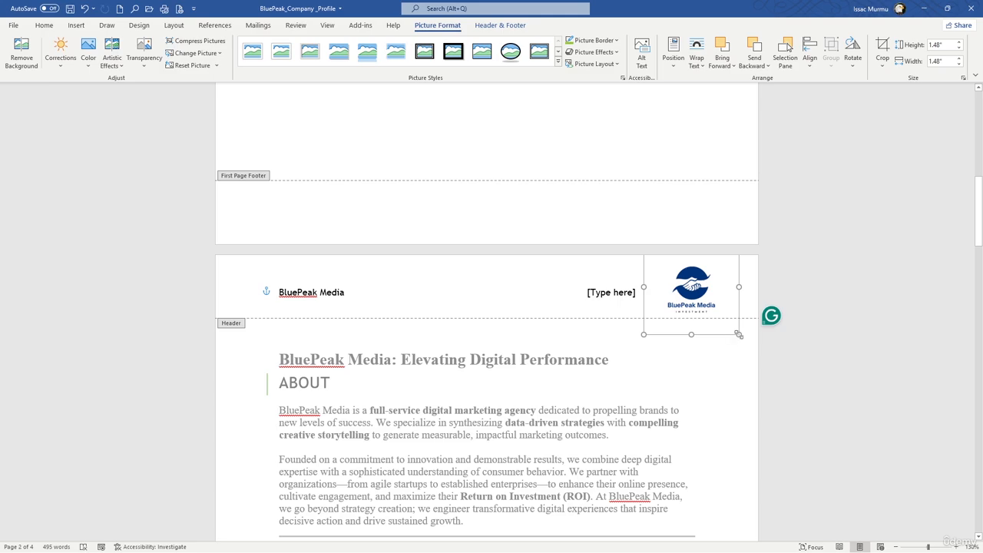
left_click_drag(738, 334, 719, 312)
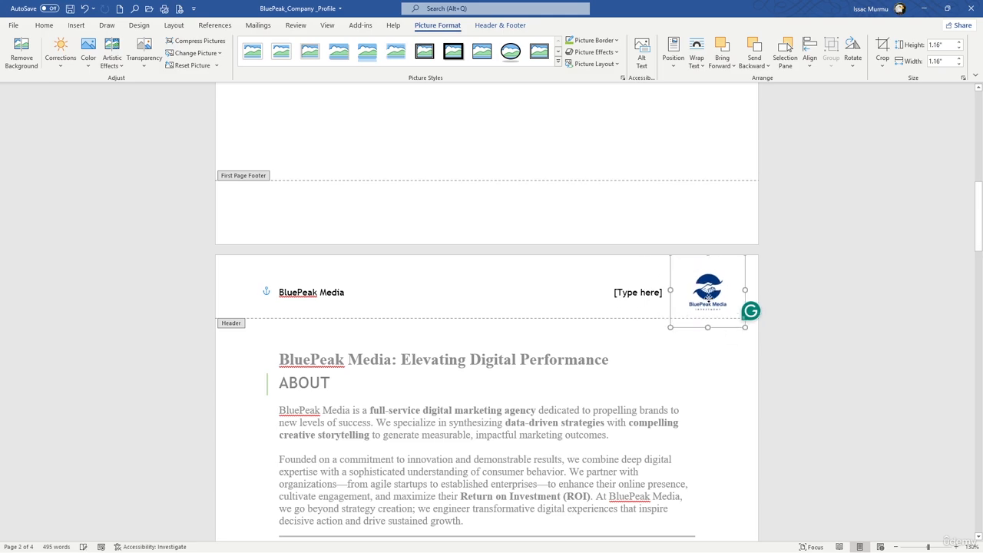
left_click(673, 292)
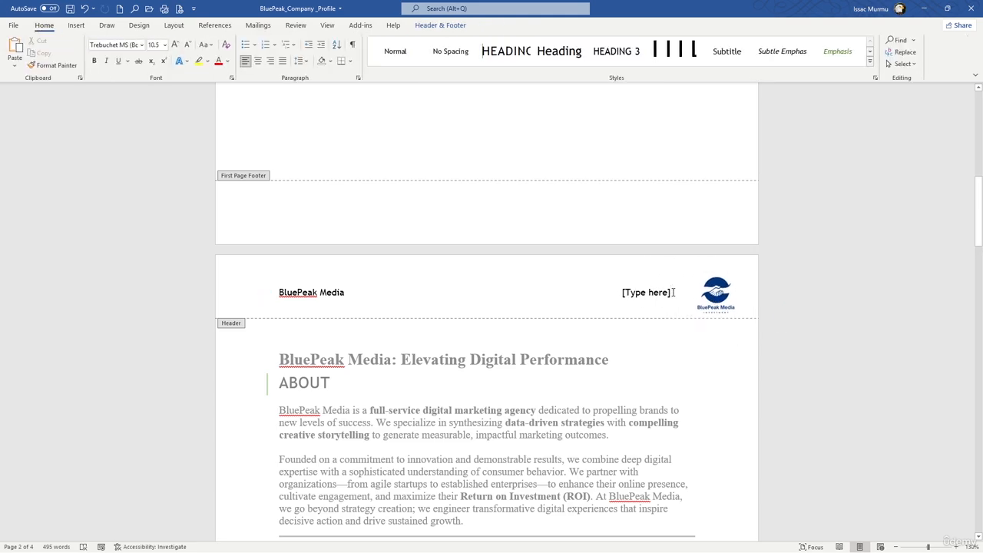
left_click(673, 292)
key("Delete")
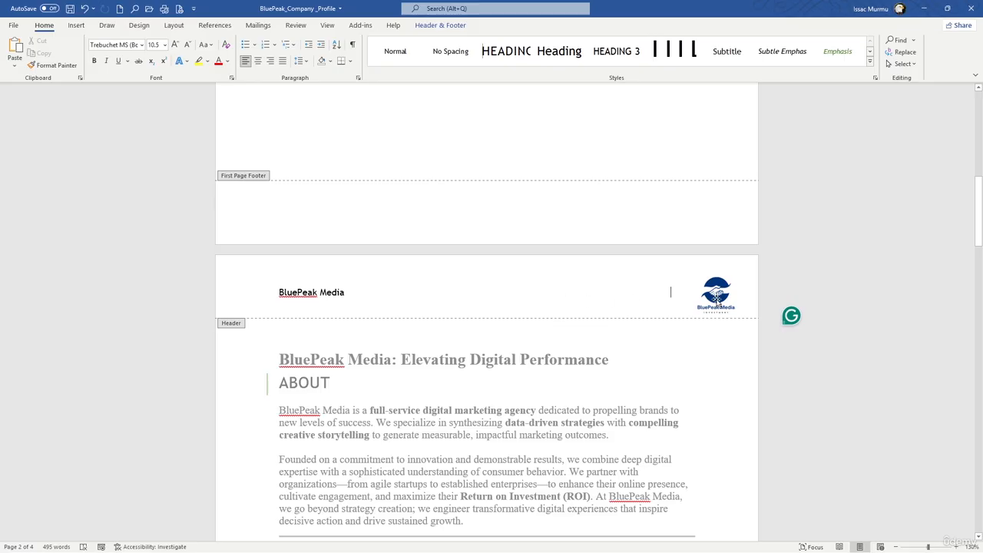
Step: Move the page 2 header logo to the centre of the header
left_click_drag(714, 298, 473, 288)
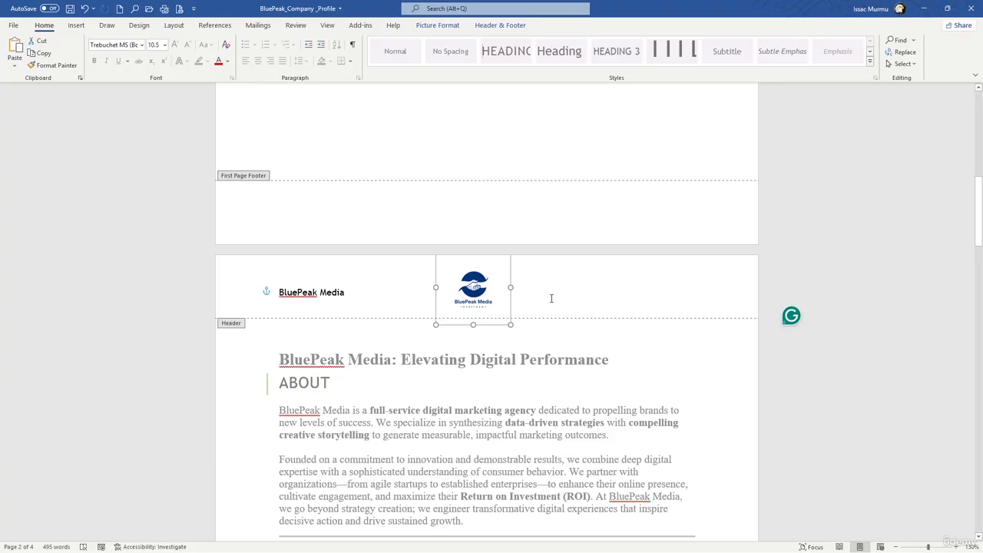
left_click(662, 294)
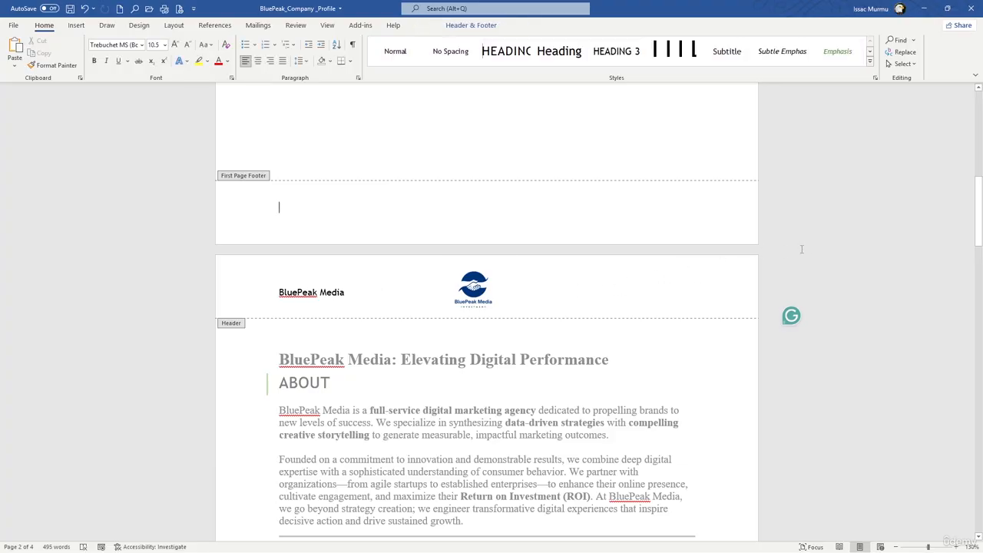
scroll(537, 279, "down", 8)
scroll(547, 275, "up", 8)
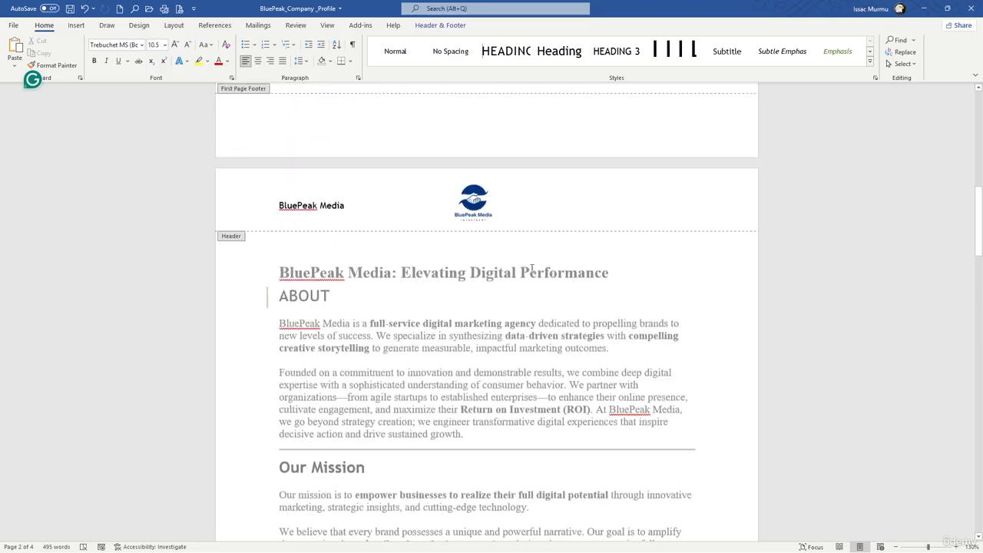
Step: Enlarge the header logo slightly, move it to the header's right end, and close header editing
left_click(507, 277)
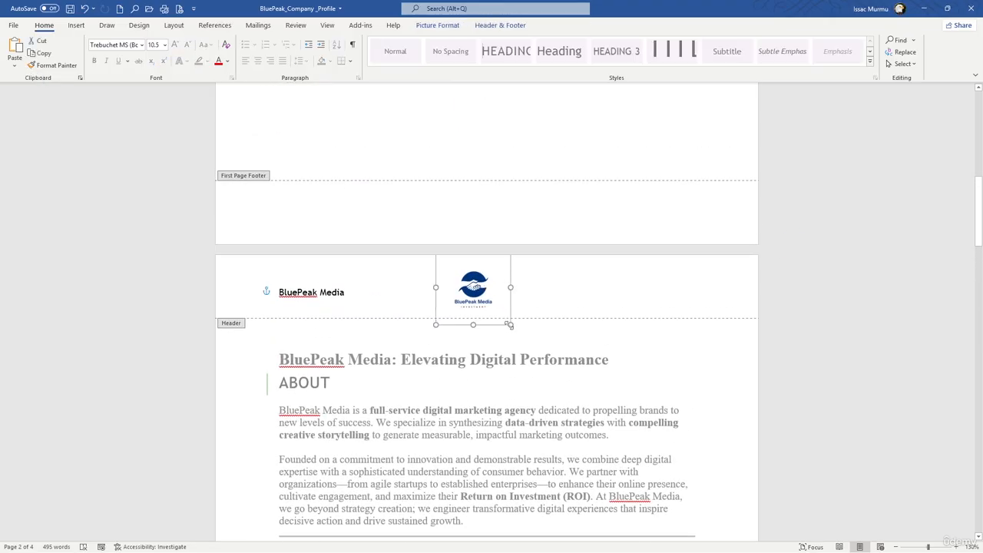
left_click_drag(513, 328, 517, 331)
left_click(616, 292)
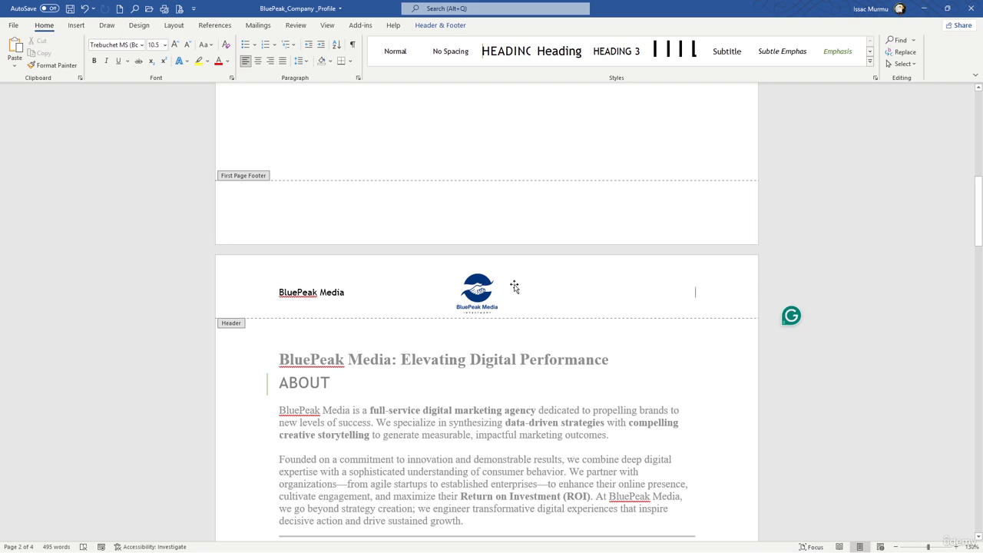
left_click_drag(485, 292, 676, 291)
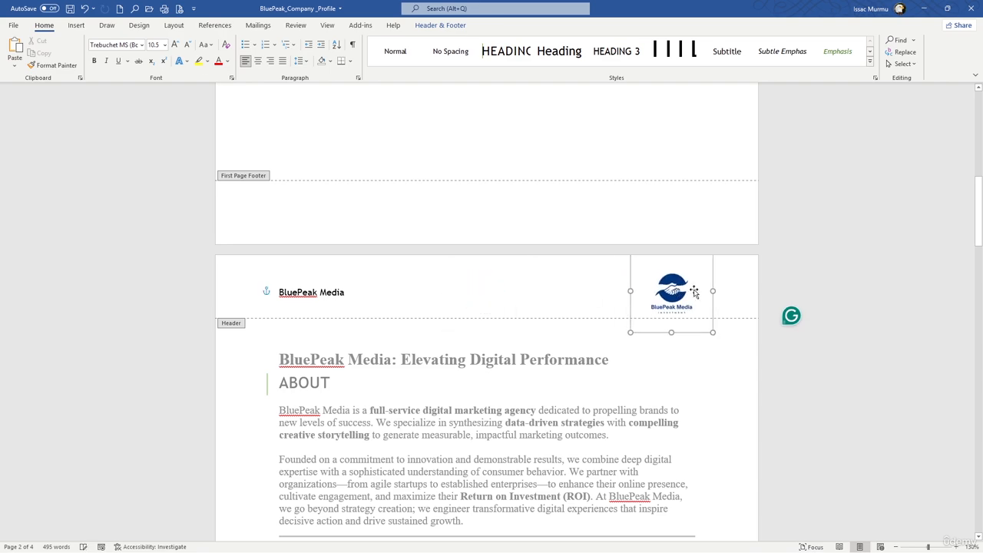
left_click(849, 269)
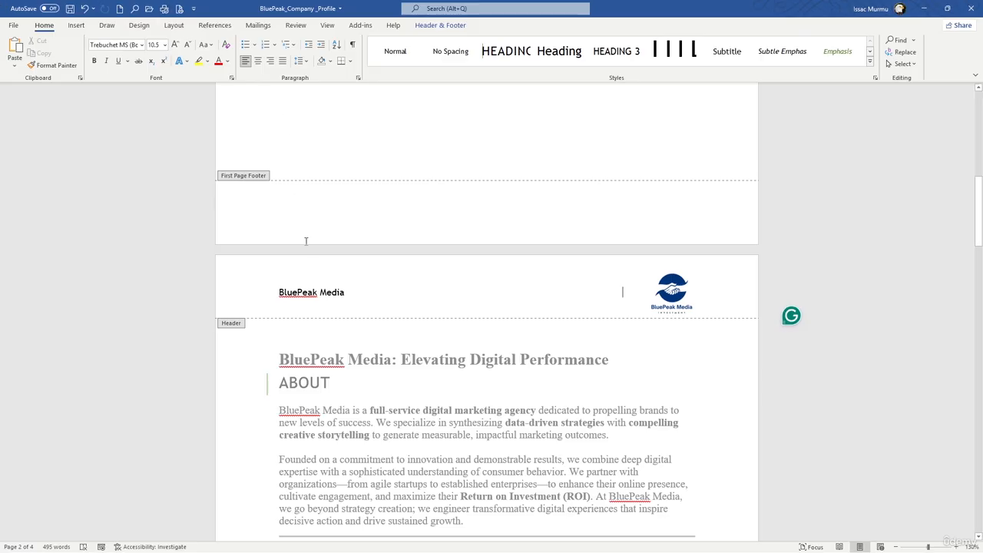
left_click(432, 29)
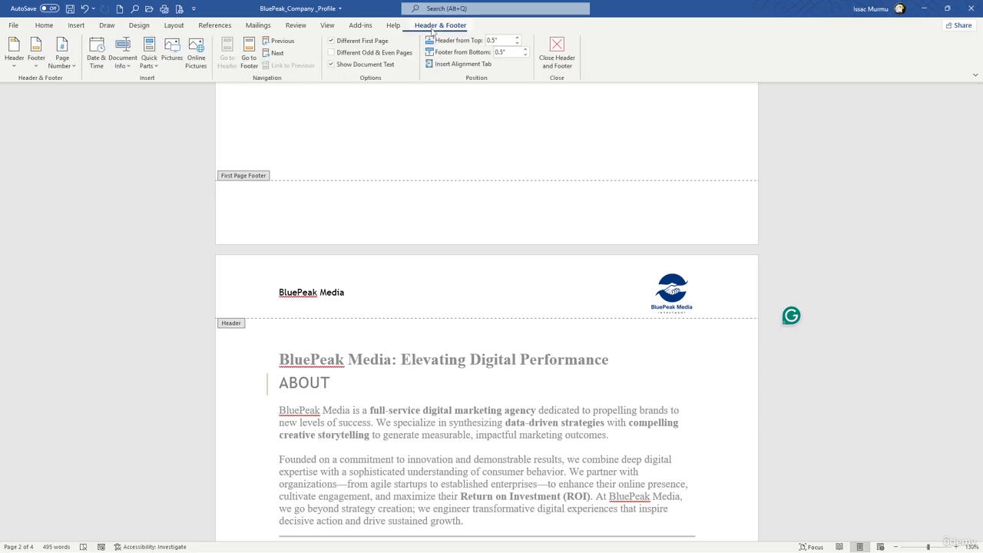
left_click(557, 53)
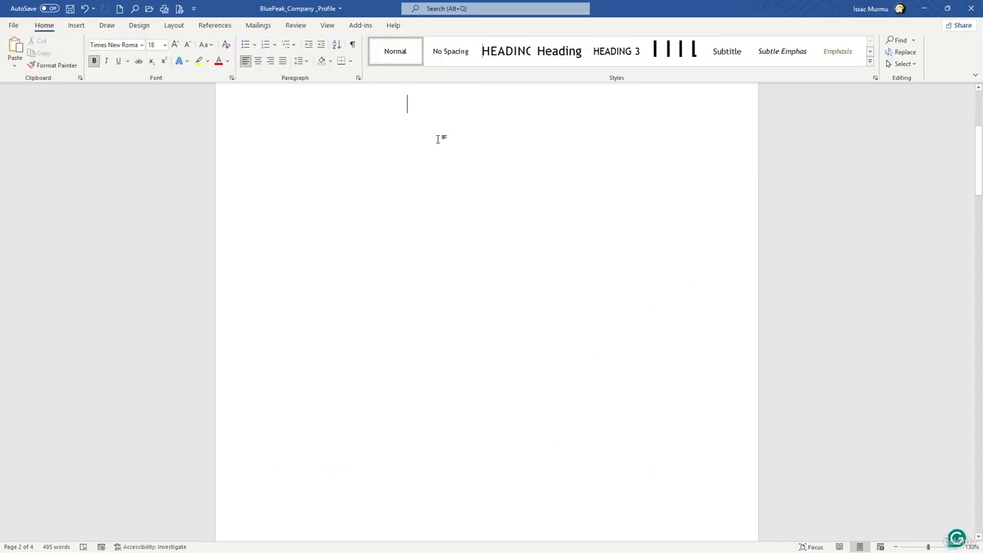
Step: Insert the built-in Banded footer on page 2
scroll(441, 135, "down", 8)
scroll(495, 231, "down", 10)
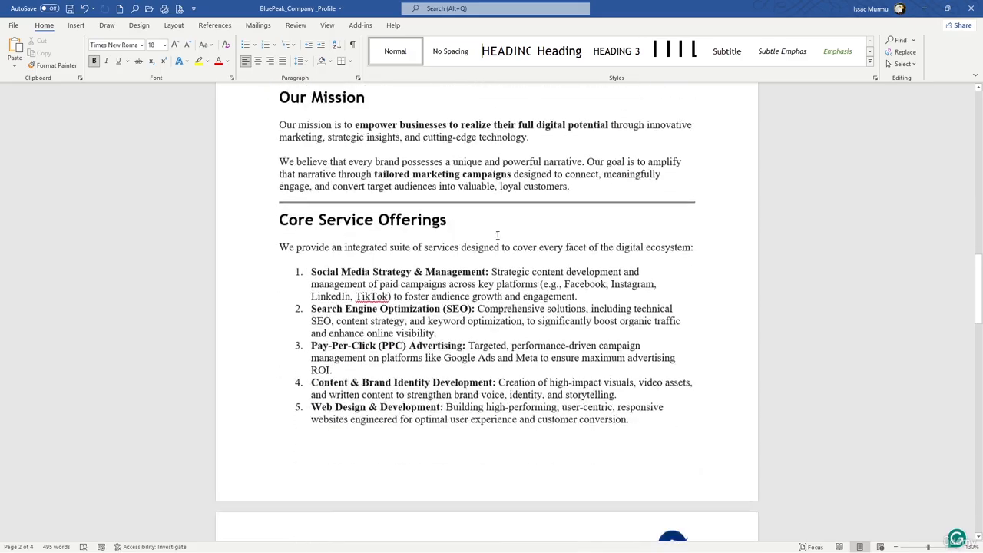
scroll(441, 188, "up", 3)
scroll(441, 188, "up", 9)
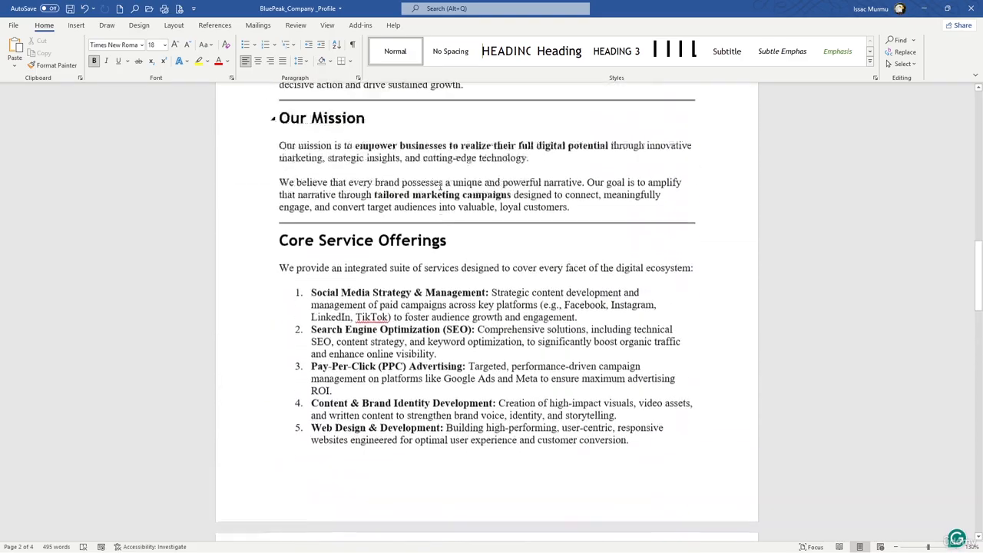
scroll(659, 309, "down", 8)
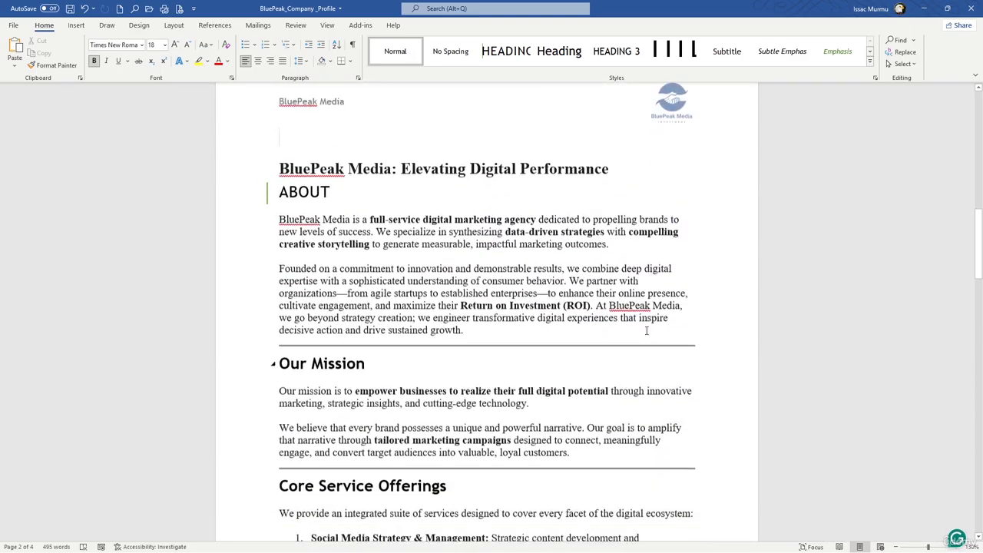
left_click(76, 26)
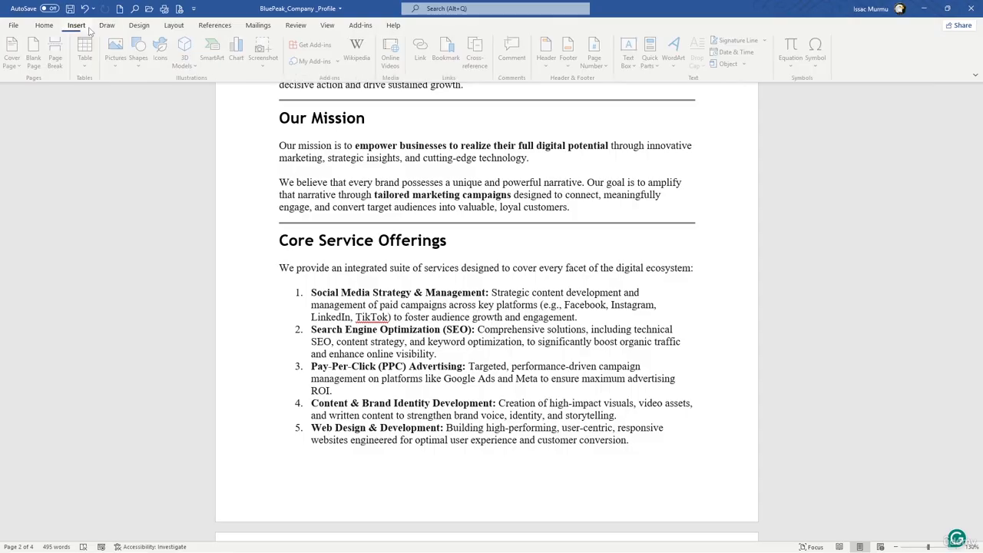
left_click(571, 60)
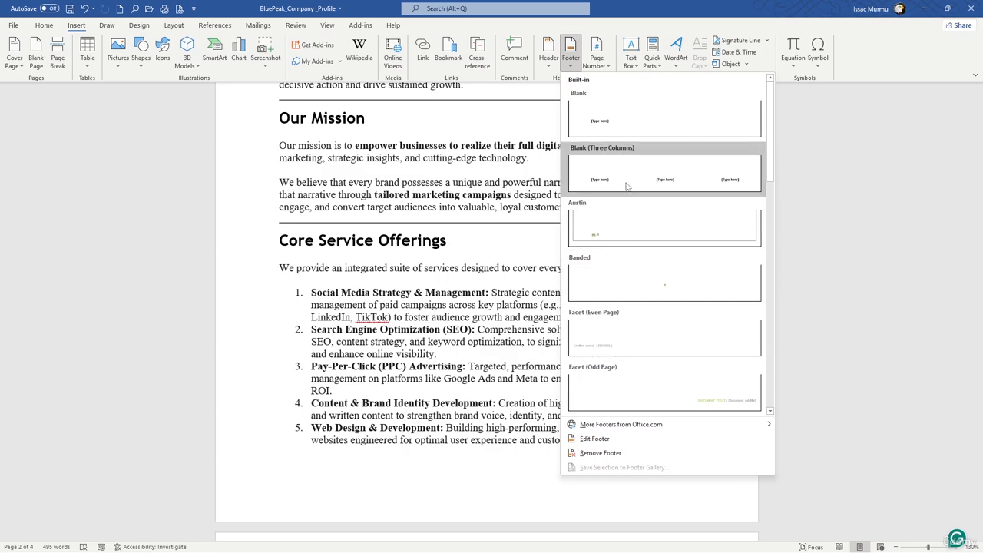
left_click(657, 275)
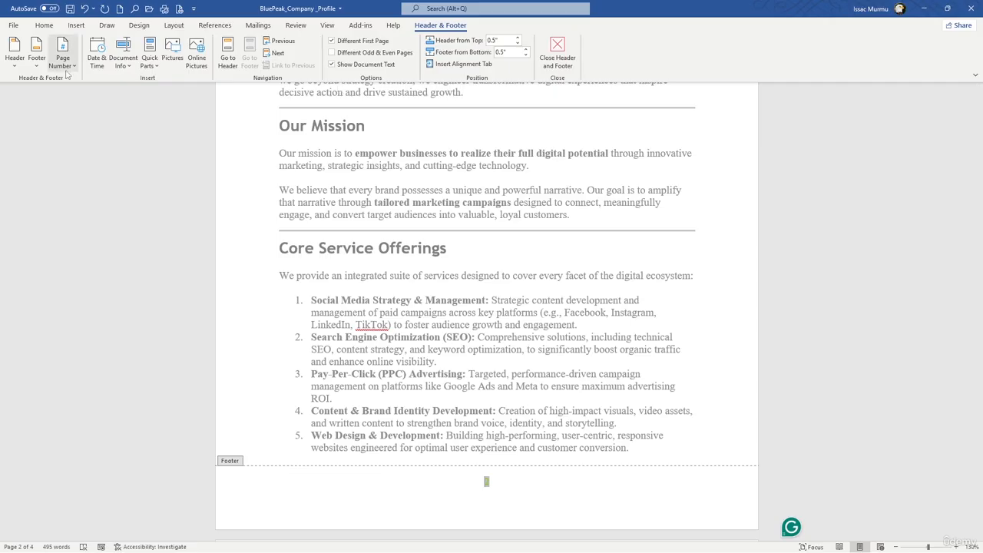
Step: Insert a Plain Number 3 page number at the bottom of the page in place of the current footer
left_click(36, 66)
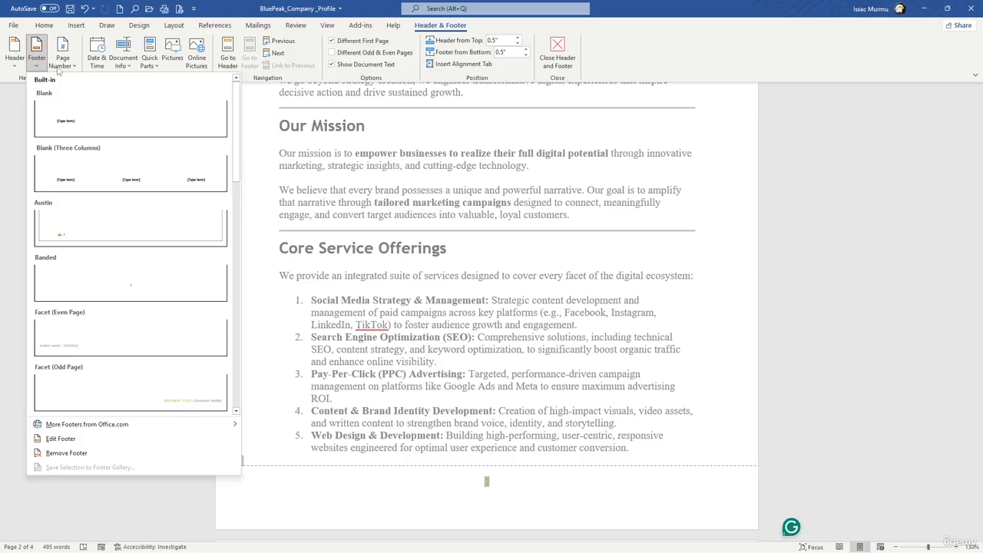
left_click(63, 60)
left_click(63, 60)
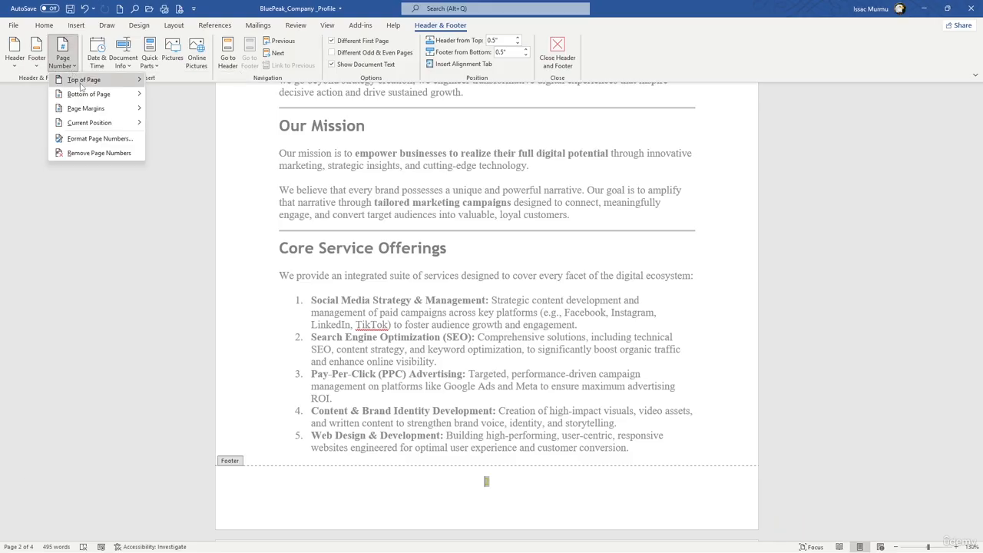
mouse_move(91, 98)
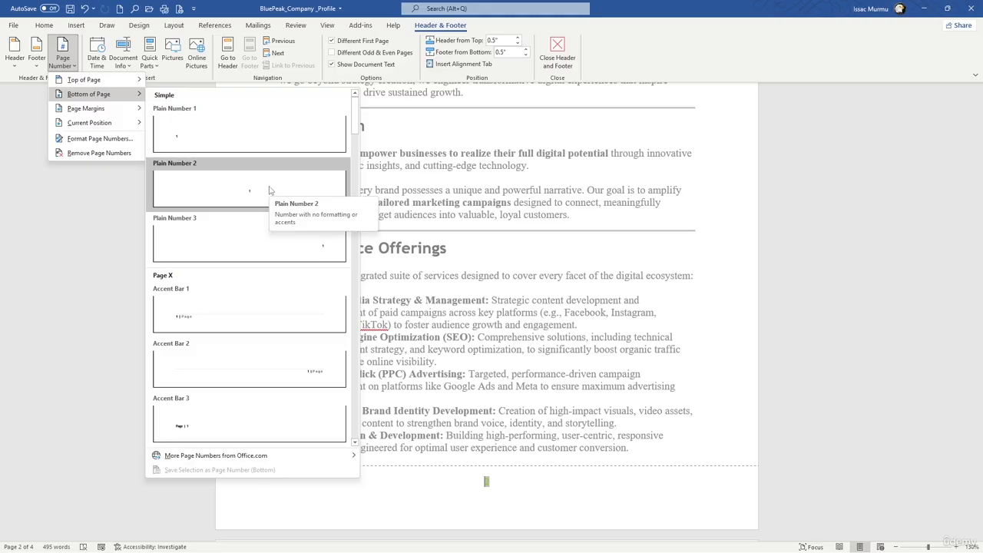
left_click(302, 244)
scroll(481, 285, "down", 10)
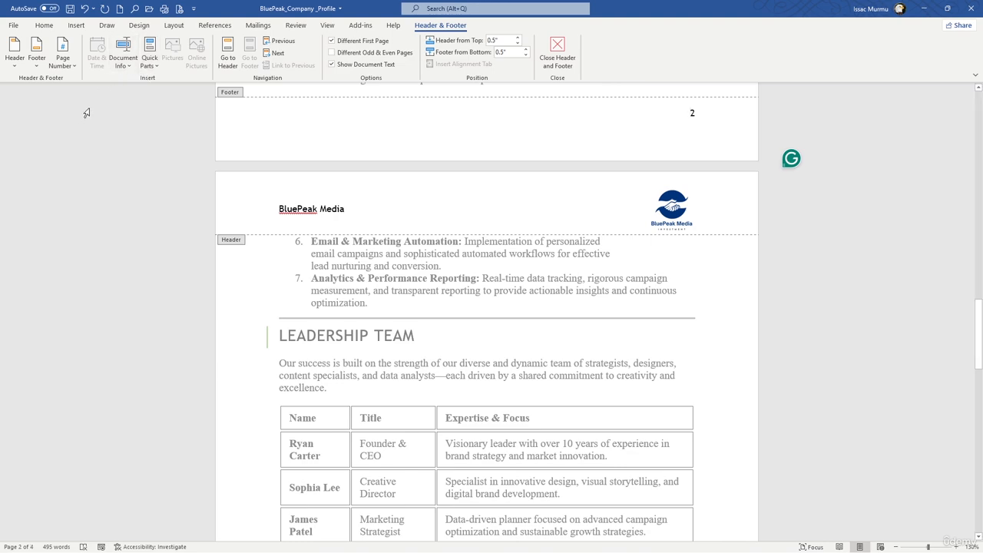
Step: Review the number format options for the page numbers and leave the format unchanged
left_click(72, 68)
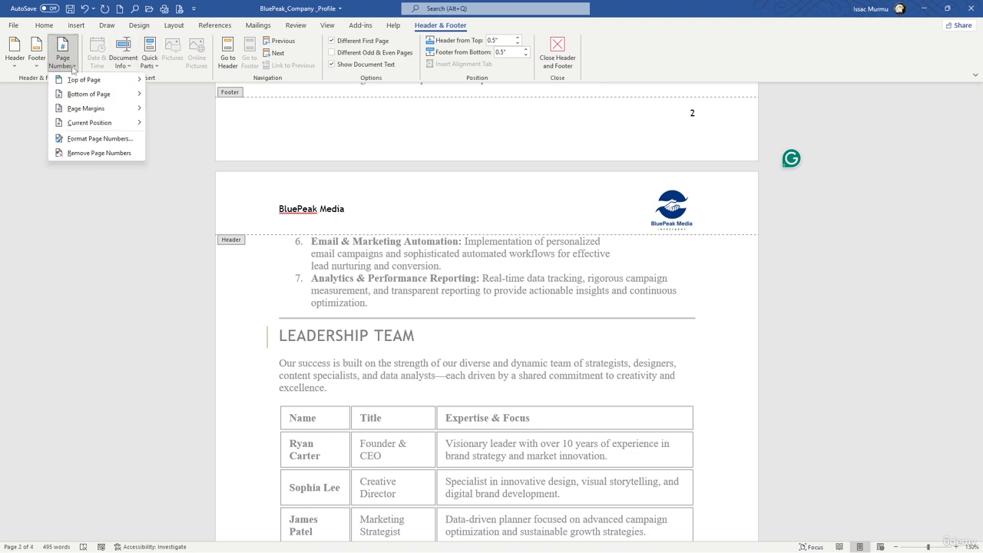
left_click(99, 139)
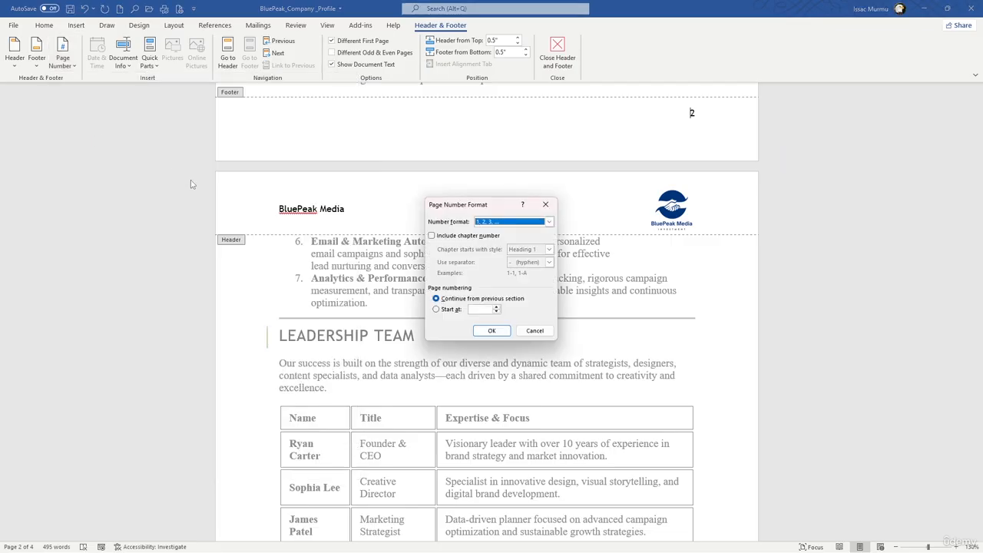
left_click(549, 222)
left_click(551, 226)
left_click(545, 205)
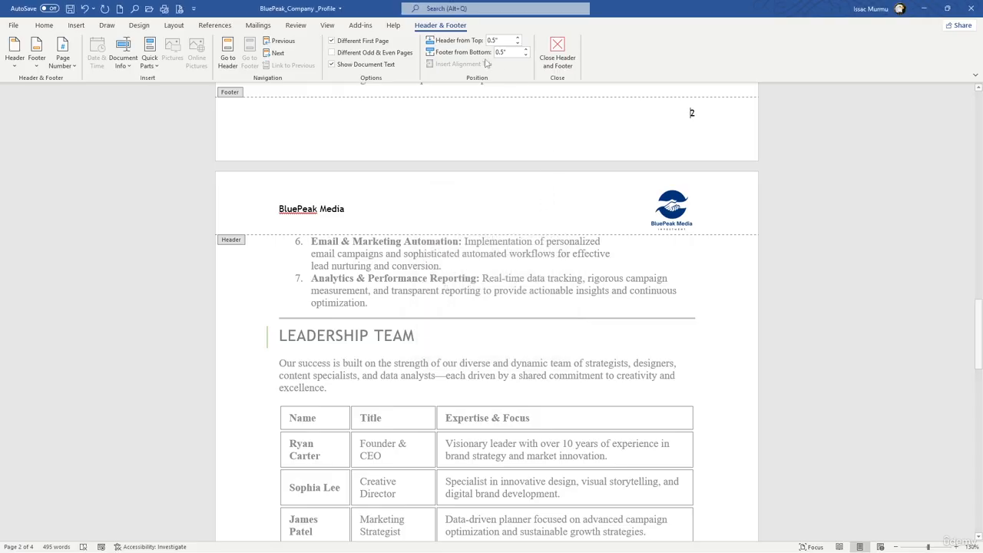
Step: Check the header logo and the footer page numbers throughout the document's pages
scroll(695, 231, "down", 15)
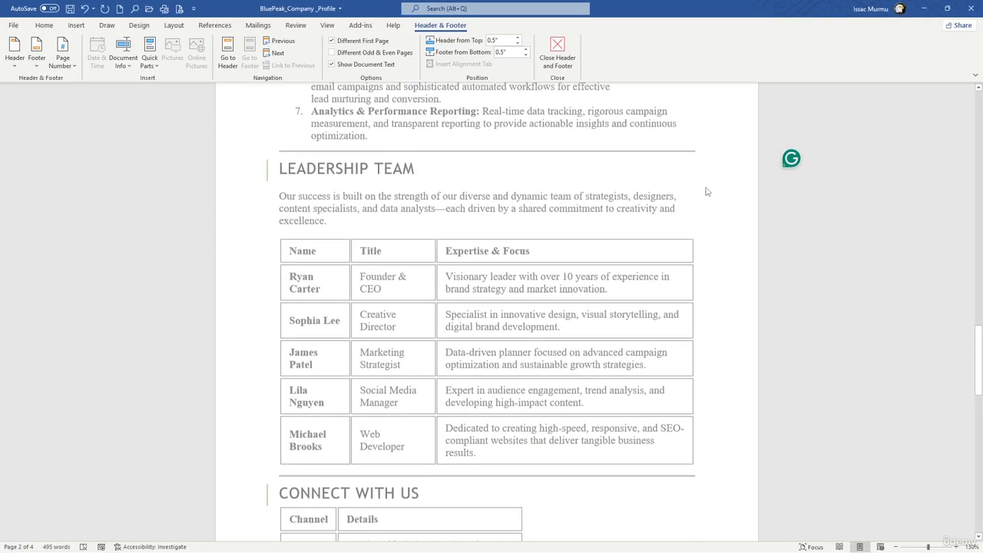
scroll(689, 294, "up", 3)
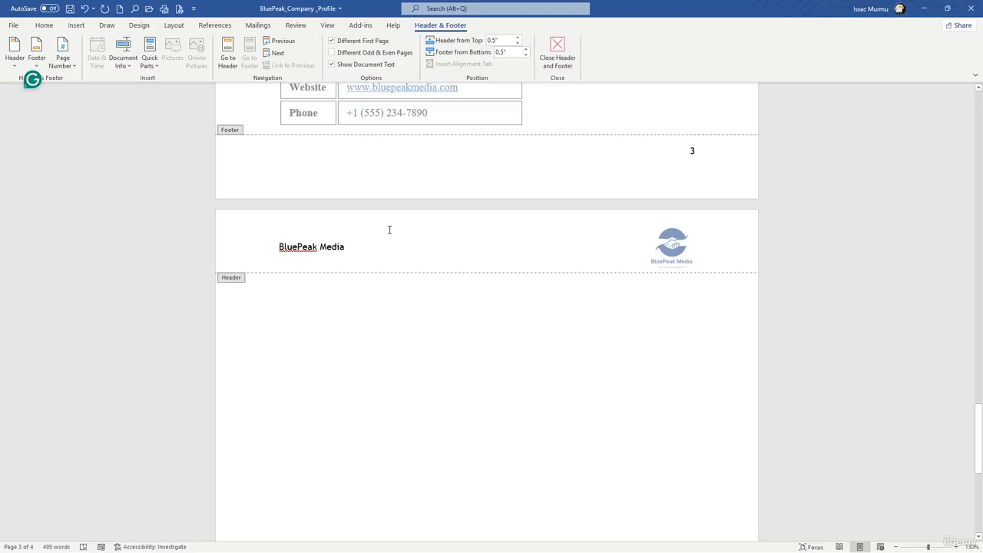
scroll(389, 230, "up", 15)
scroll(392, 207, "up", 8)
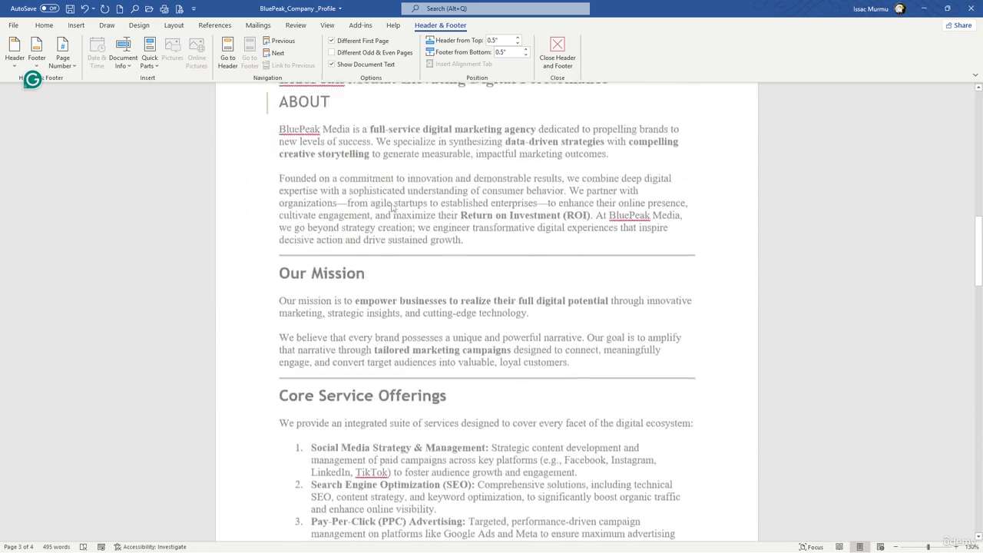
scroll(404, 238, "down", 3)
scroll(407, 250, "down", 15)
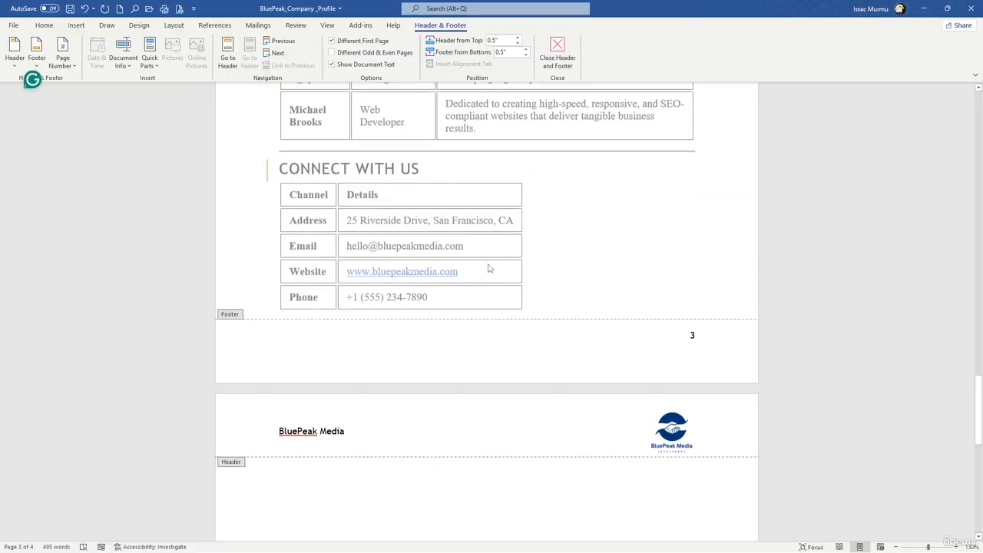
scroll(489, 268, "up", 15)
Step: Leave footer editing and copy the website address from the Connect With Us table
double_click(496, 262)
scroll(495, 261, "down", 2)
scroll(491, 261, "down", 10)
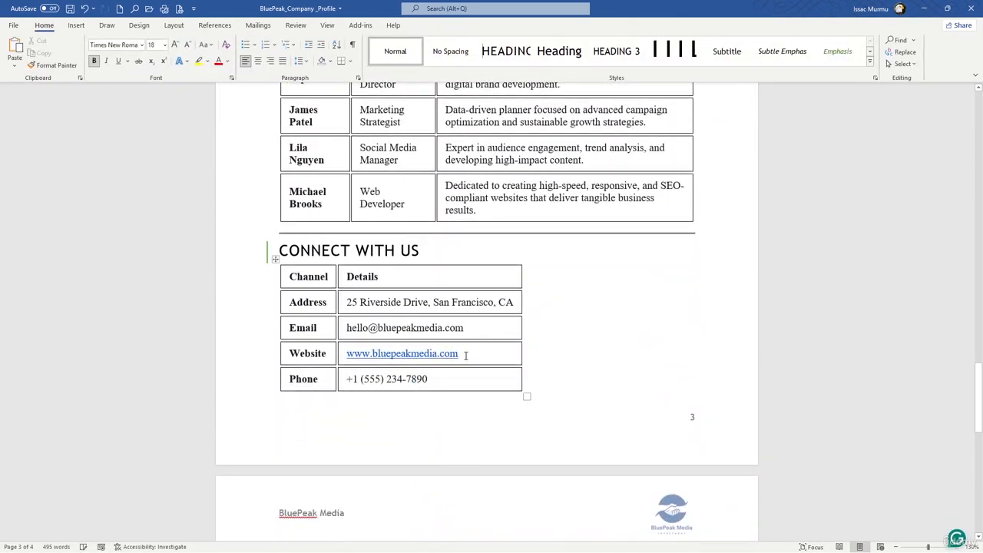
left_click_drag(465, 354, 347, 355)
key("ctrl+c")
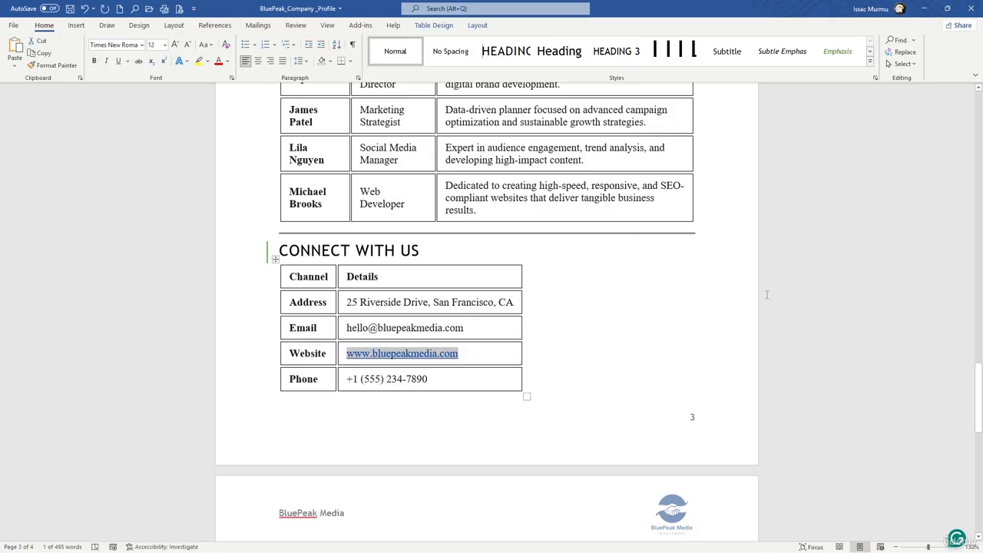
Step: Try a Blank (Three Columns) footer with the copied website address in the first column and the middle placeholder removed
left_click(718, 261)
scroll(437, 324, "down", 3)
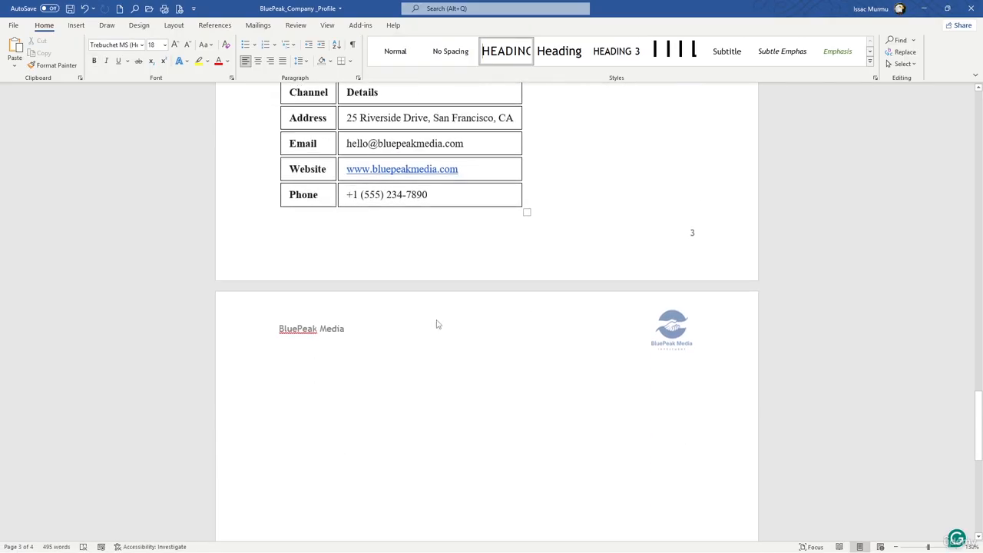
double_click(421, 263)
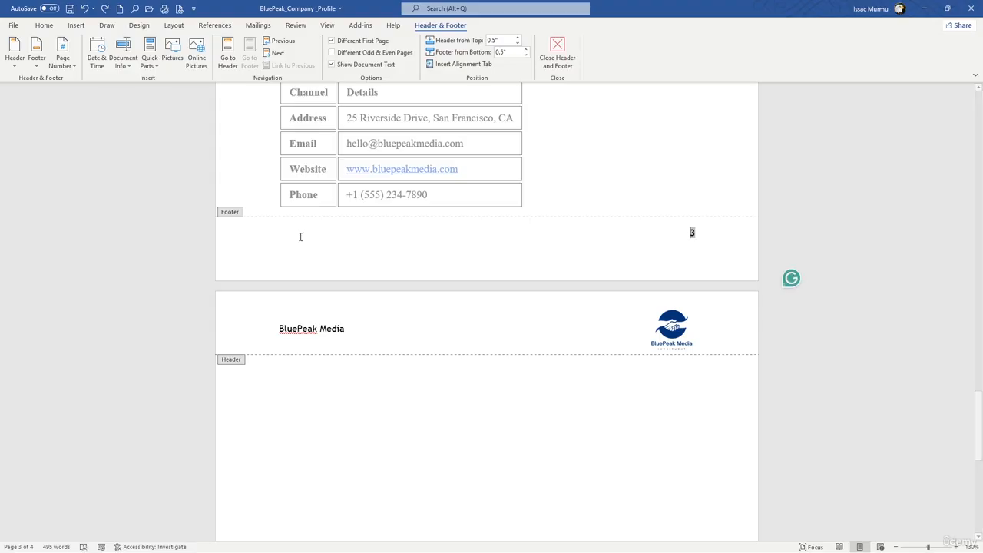
left_click(36, 56)
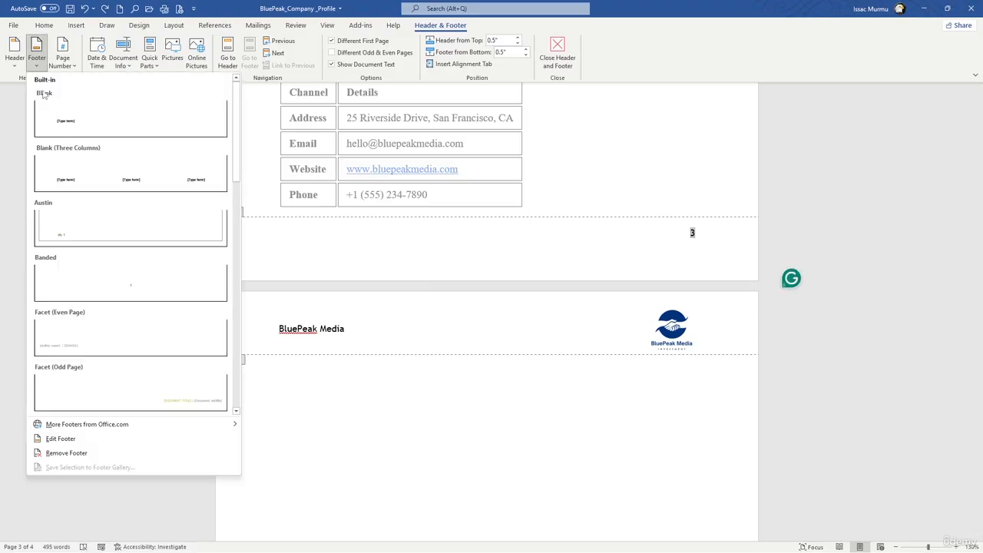
left_click(73, 168)
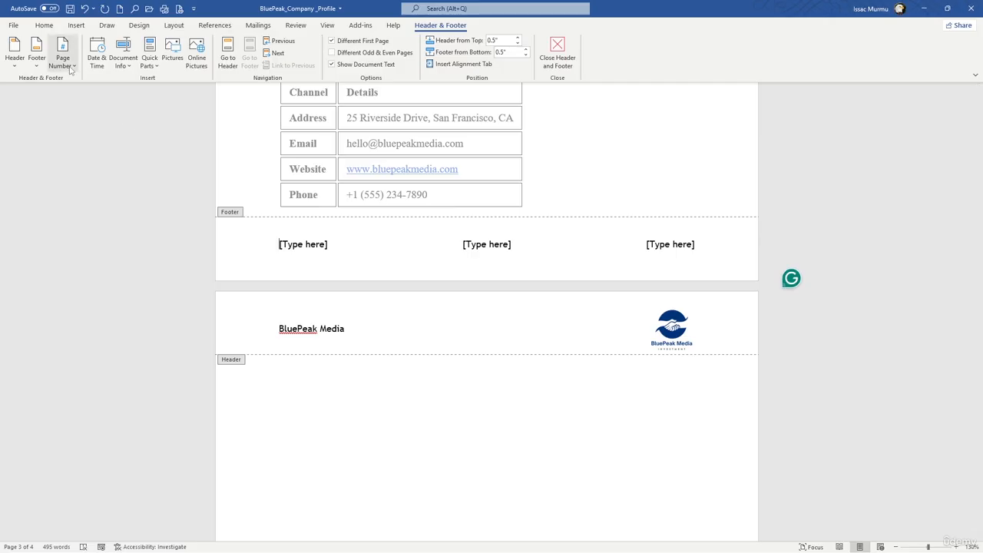
left_click(286, 244)
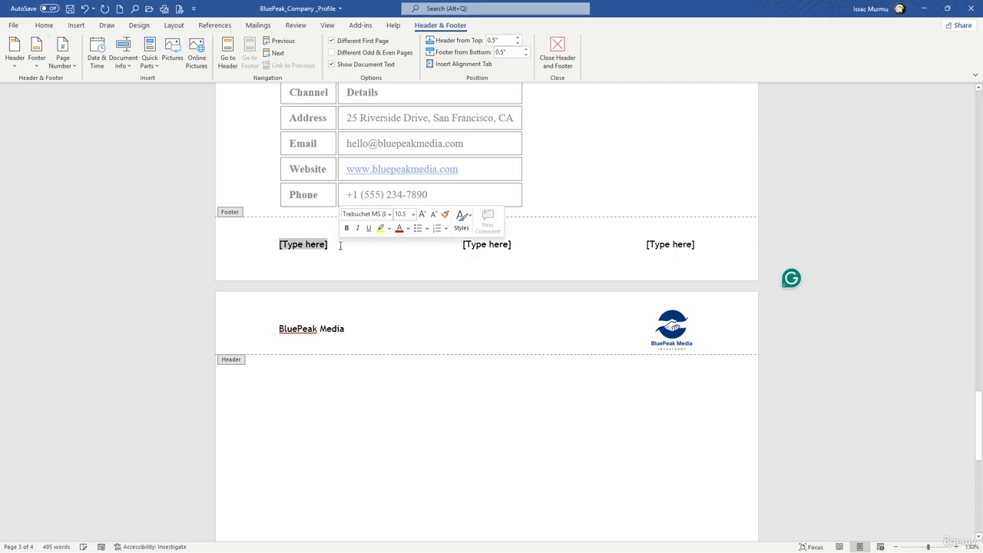
key("ctrl+v")
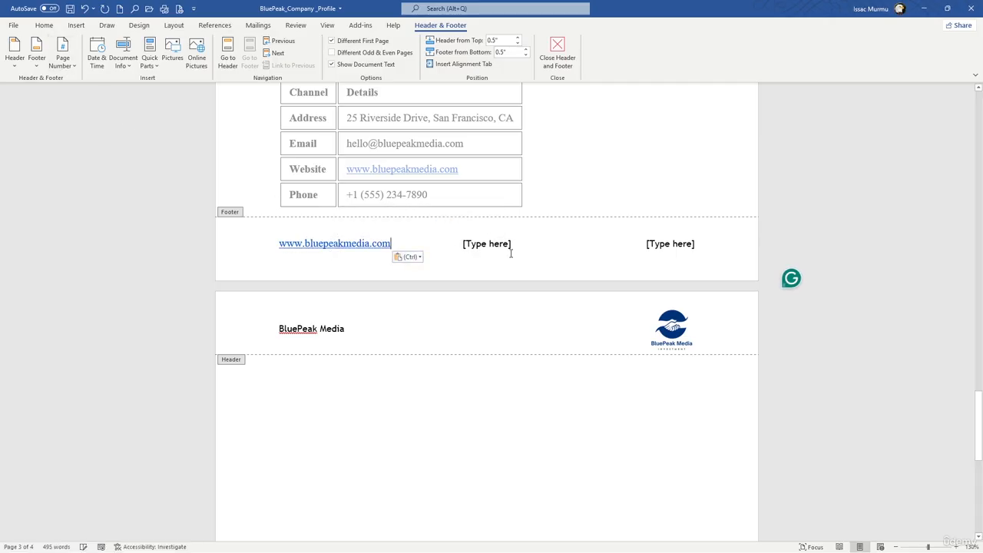
left_click(513, 245)
key("Delete")
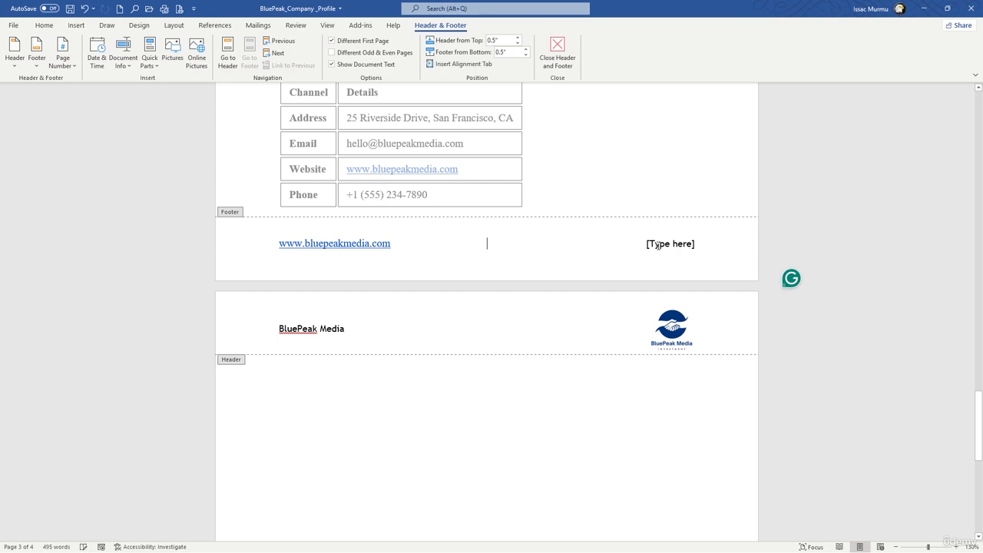
Step: Try to replace the third footer placeholder with a page number, reviewing the available page number positions
left_click(659, 245)
left_click(63, 57)
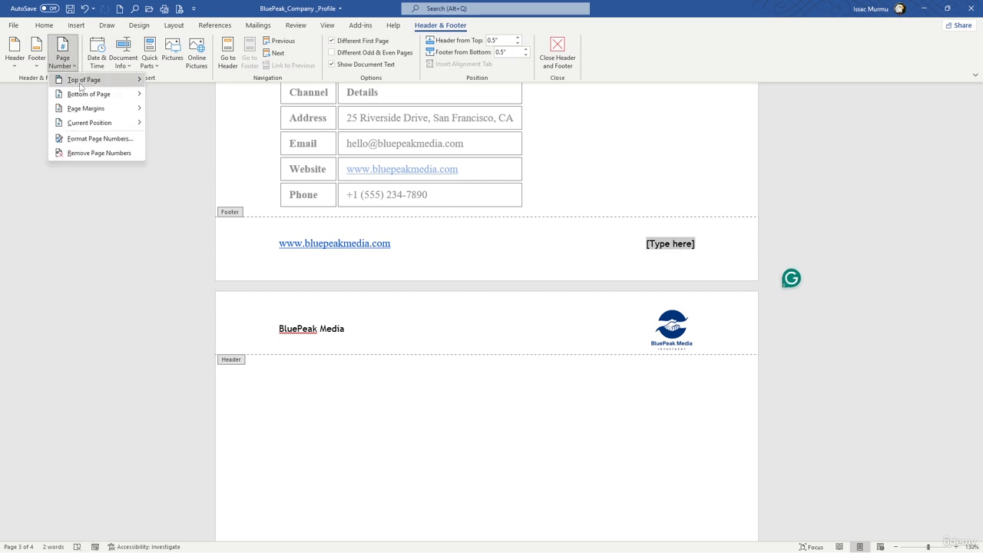
mouse_move(85, 95)
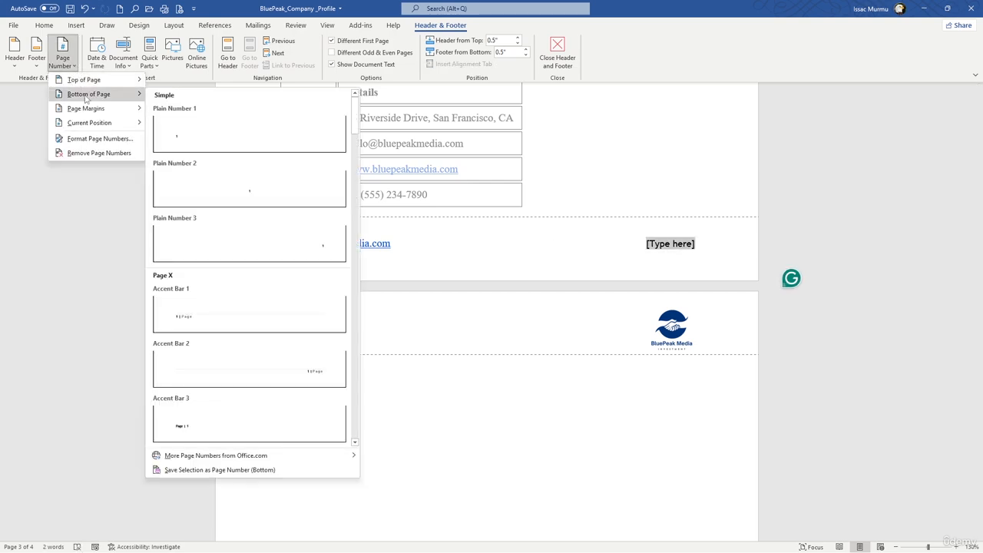
mouse_move(89, 123)
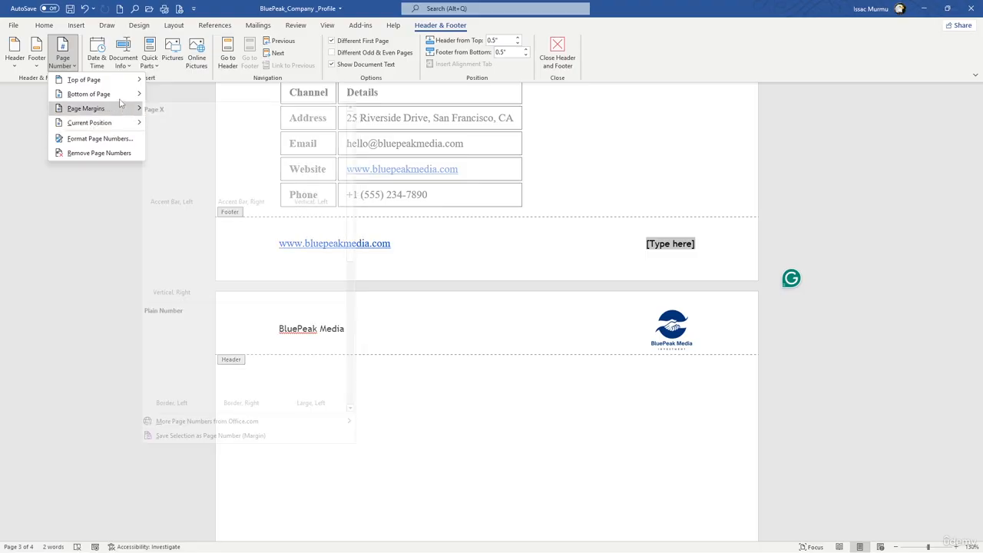
mouse_move(119, 100)
left_click(311, 240)
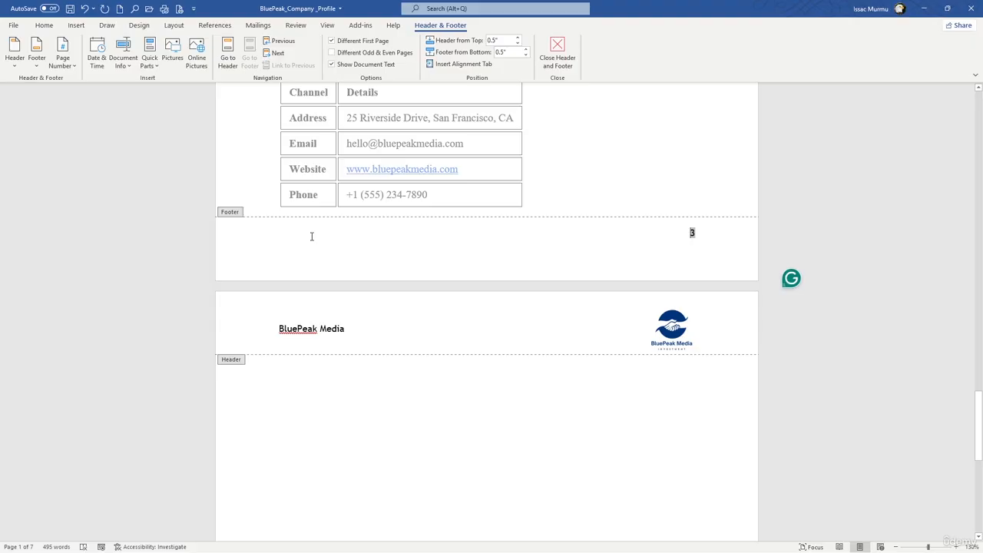
type("www.bluepeakmedia.com")
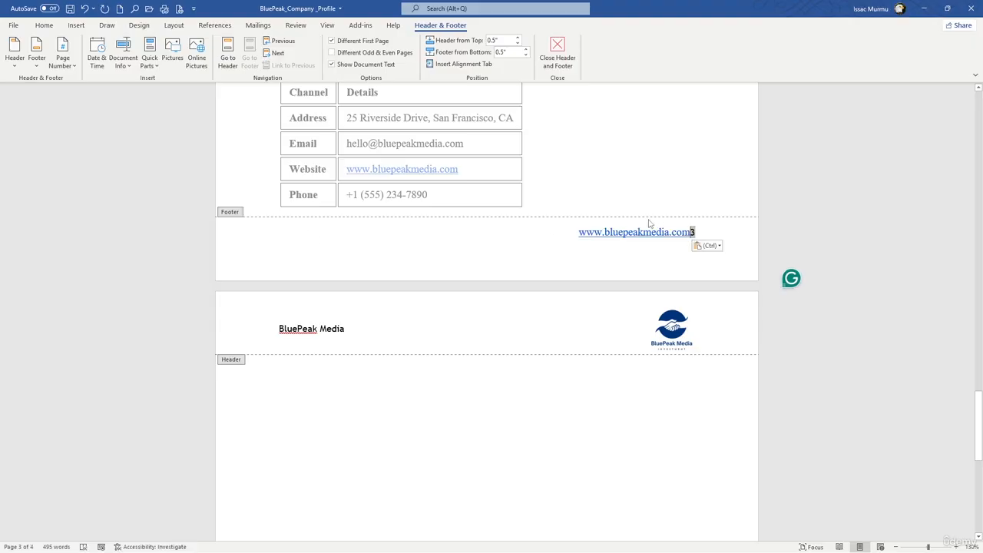
key("Tab")
key("Tab")
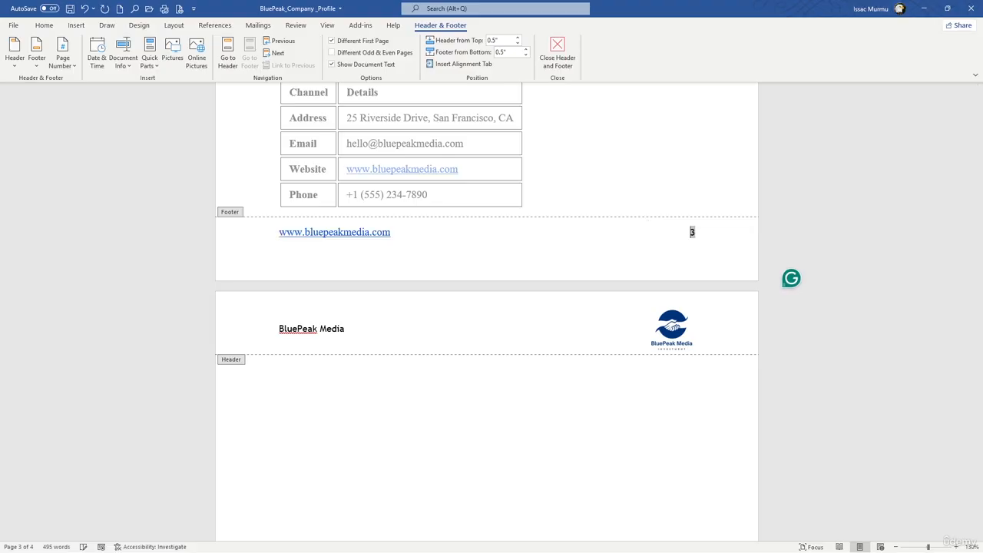
scroll(672, 223, "up", 5)
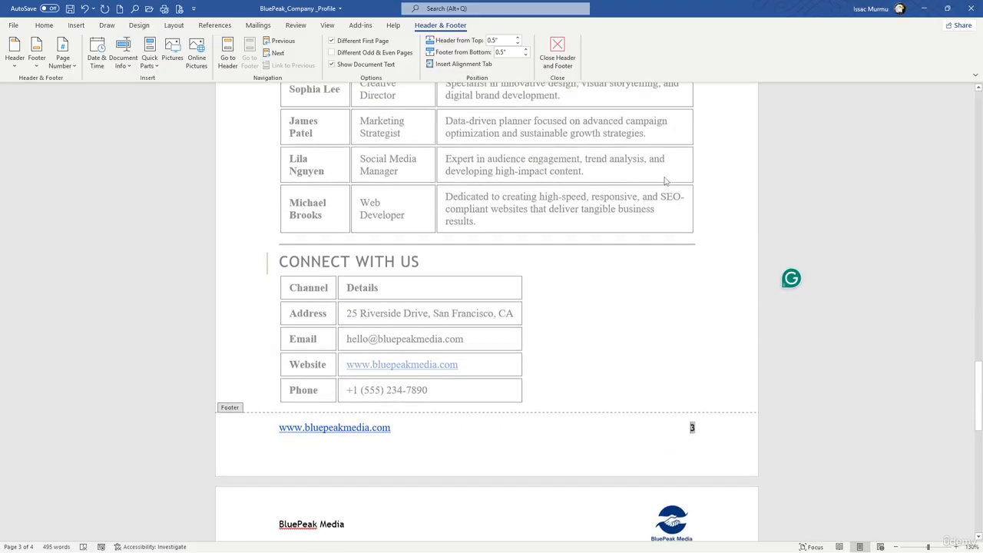
scroll(645, 161, "up", 4)
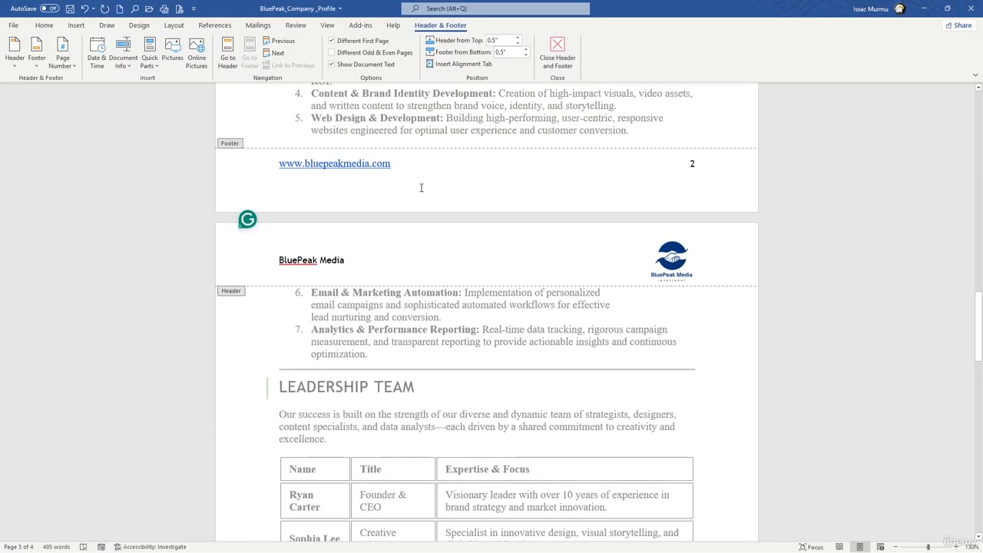
left_click(277, 163)
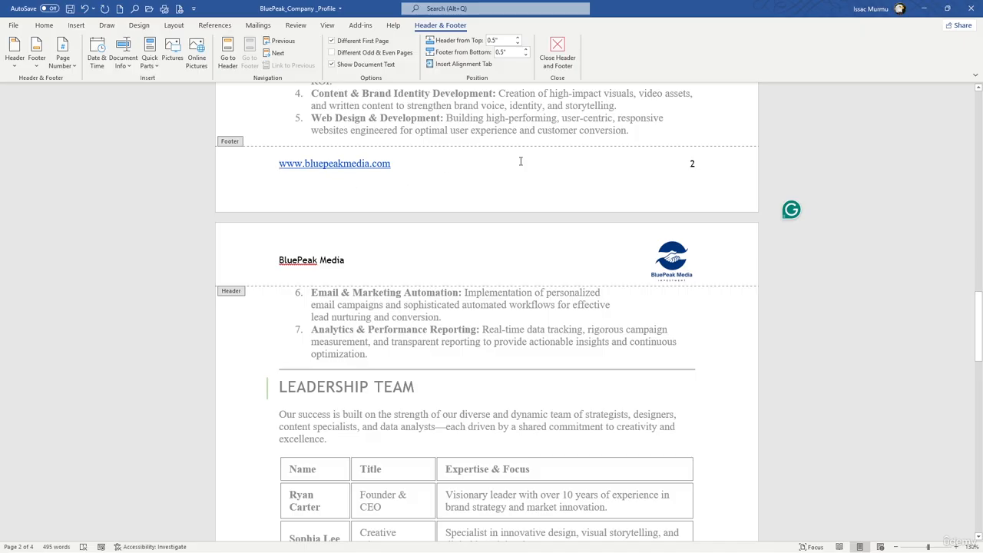
left_click(557, 53)
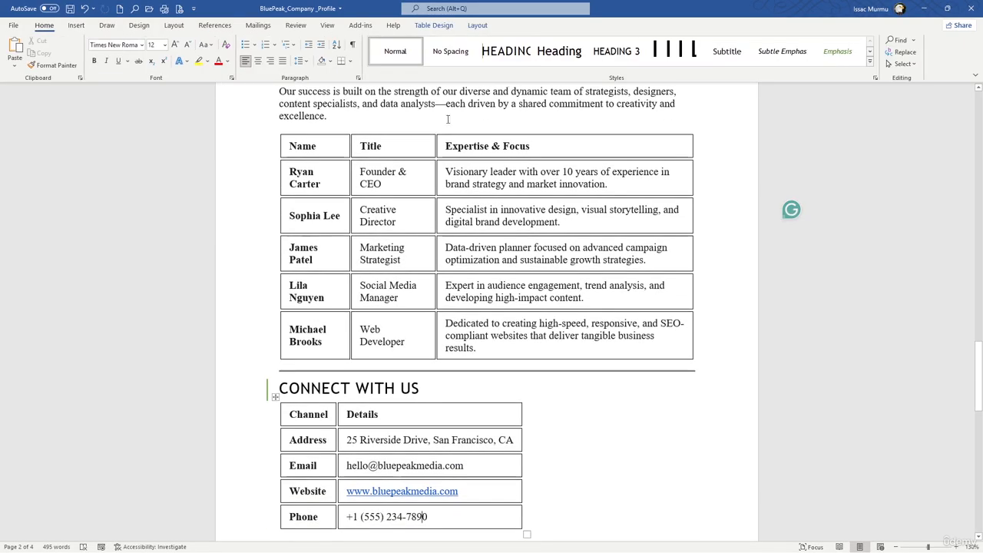
Step: Insert the built-in Filigree cover page in front of the contents page
scroll(448, 182, "down", 12)
scroll(366, 246, "up", 15)
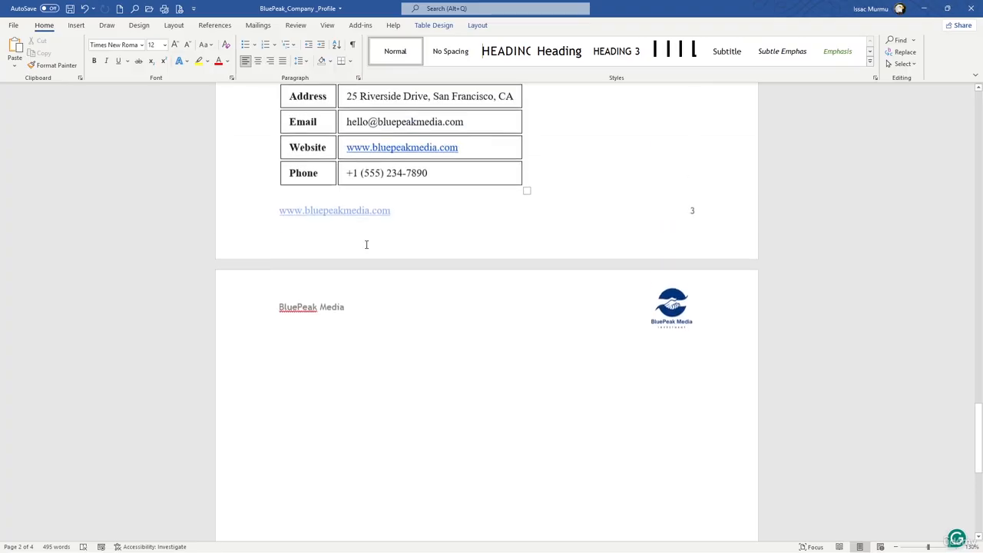
scroll(367, 246, "up", 12)
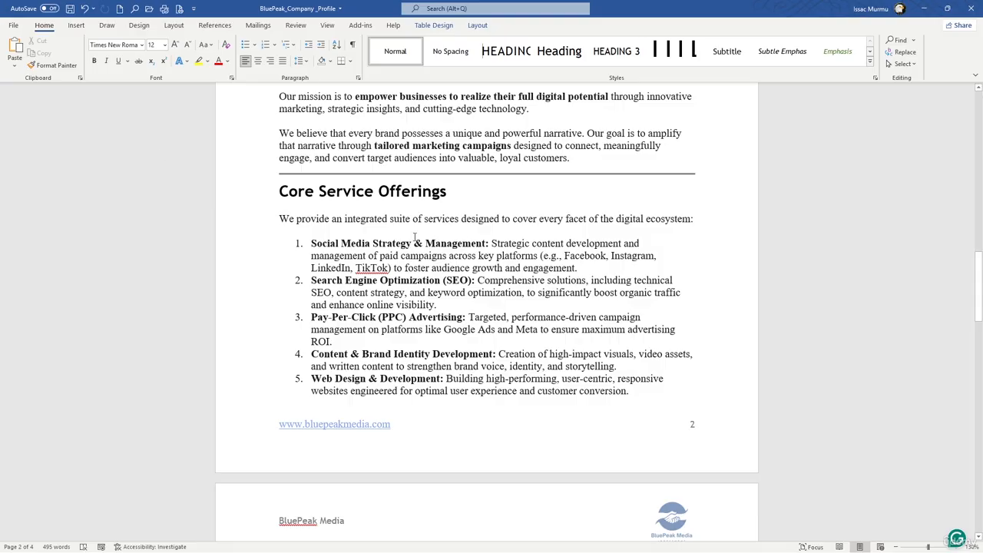
scroll(524, 238, "up", 10)
scroll(524, 238, "up", 8)
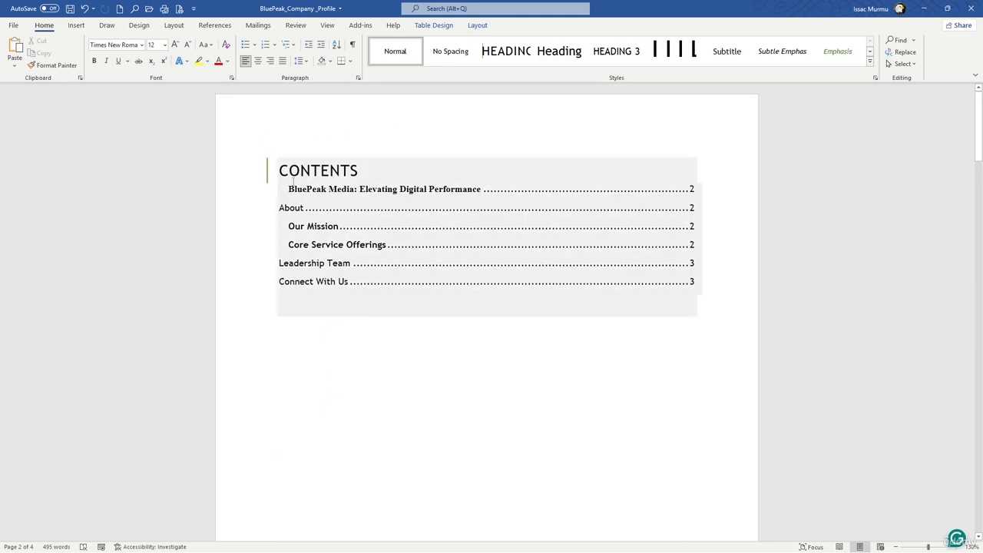
left_click(76, 26)
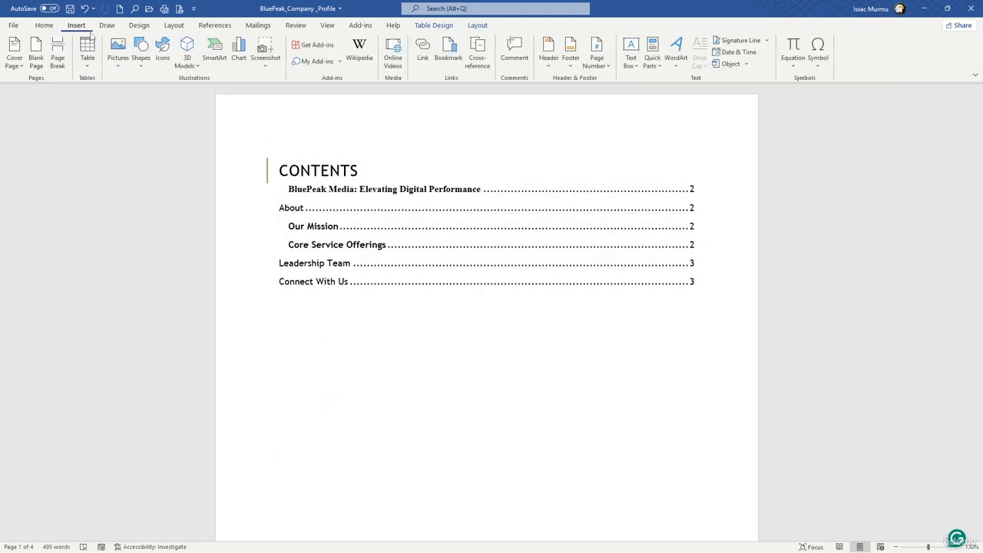
left_click(17, 66)
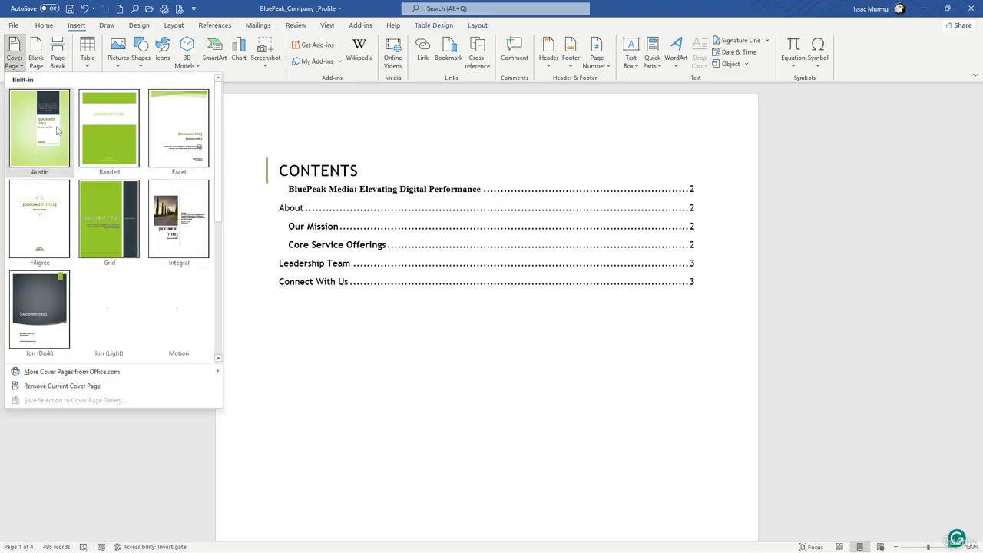
left_click(45, 221)
Step: Set the cover page's document title to "BLUEPEAK MEDIA"
scroll(500, 204, "down", 10)
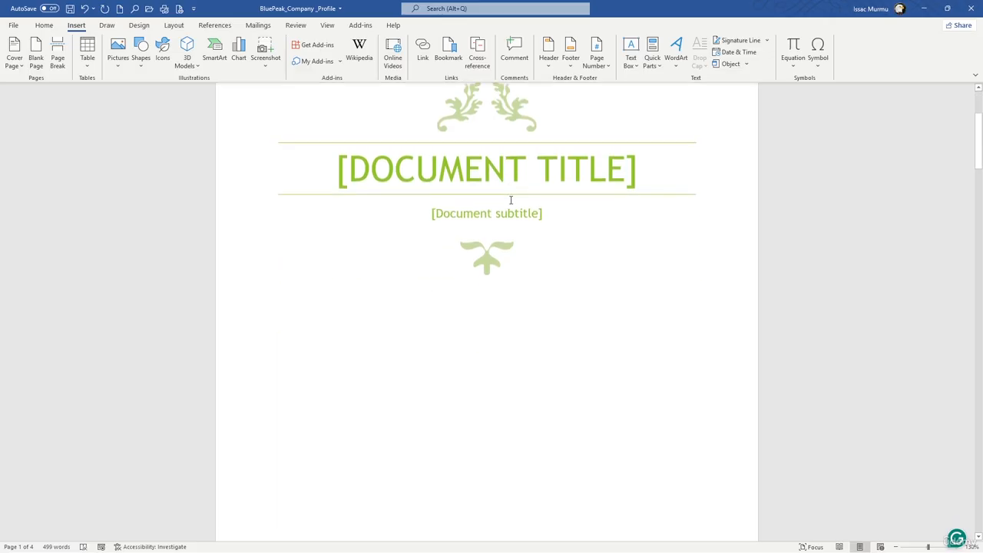
scroll(549, 215, "down", 4)
scroll(553, 212, "up", 4)
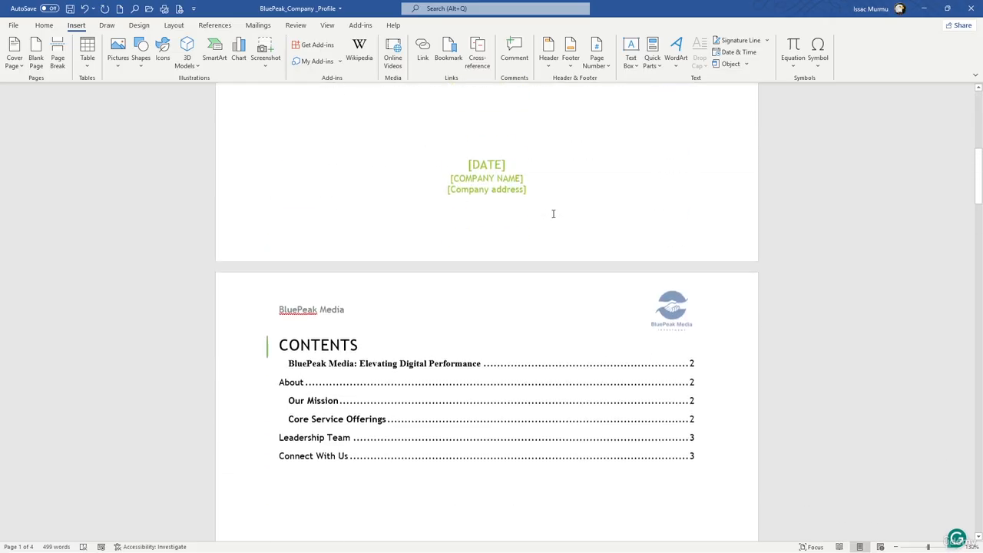
scroll(513, 150, "down", 2)
scroll(513, 150, "up", 10)
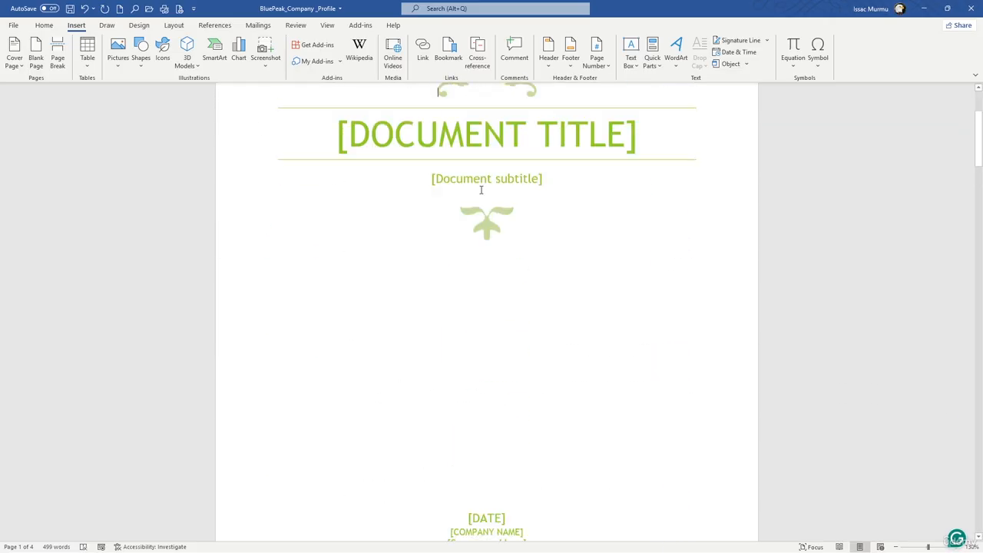
left_click(486, 303)
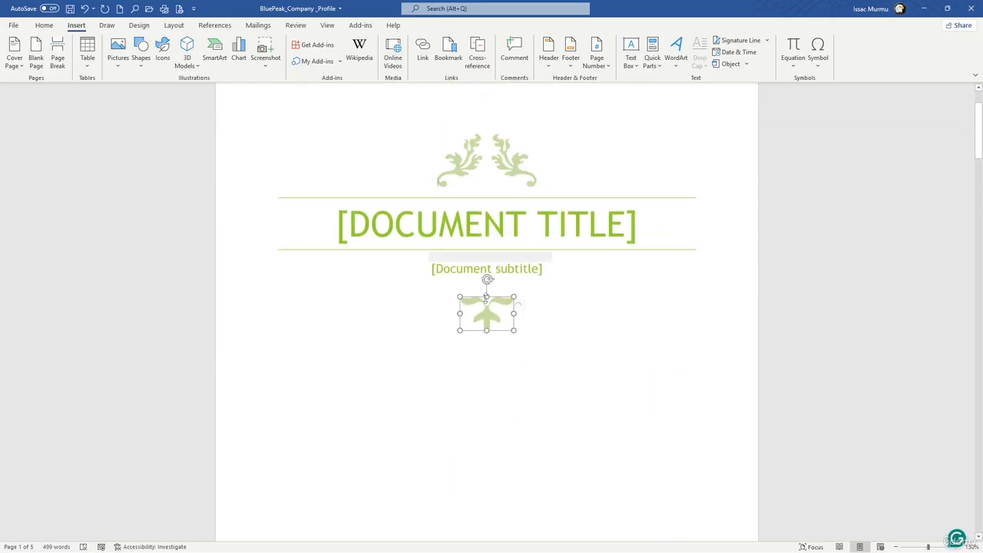
left_click(477, 235)
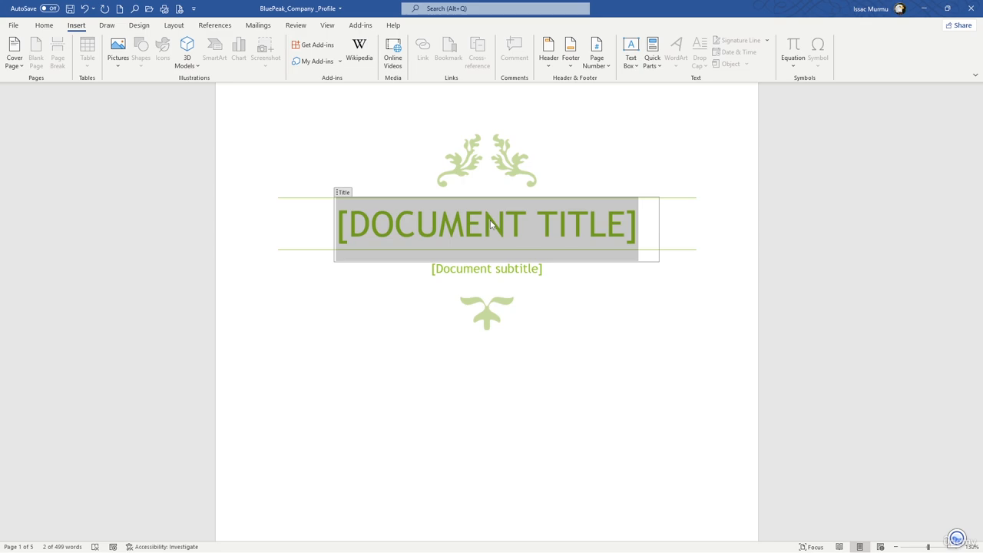
type("BLE")
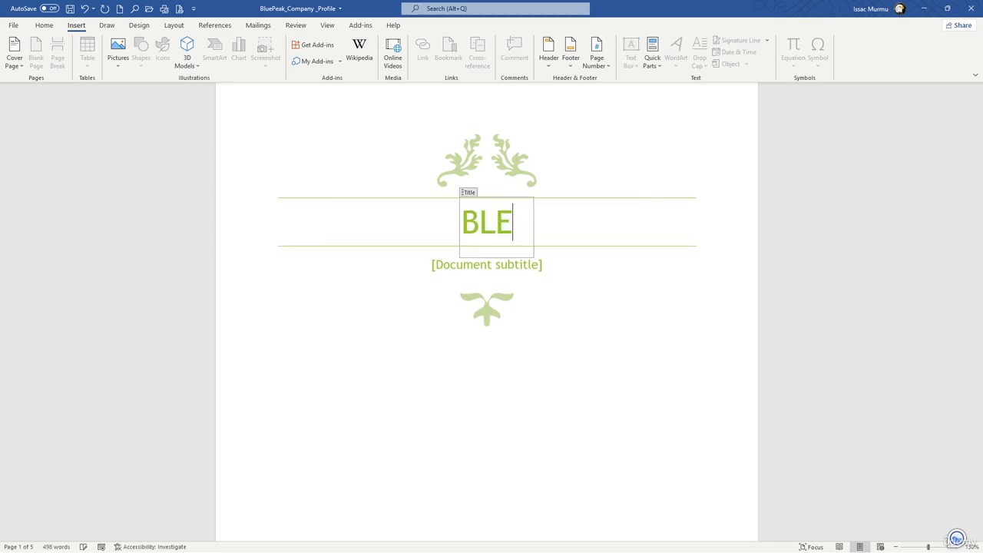
key("BackSpace")
type("UE")
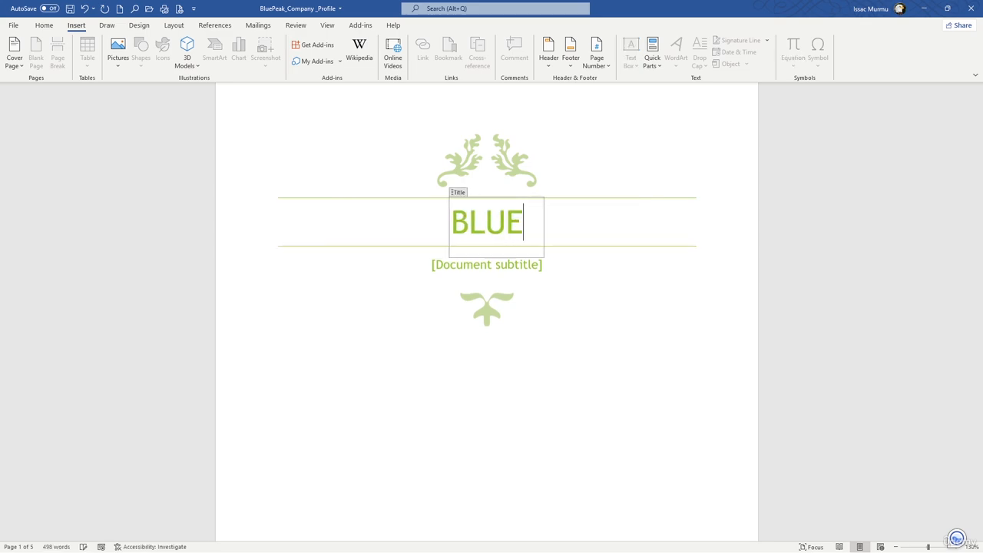
type("PEAK")
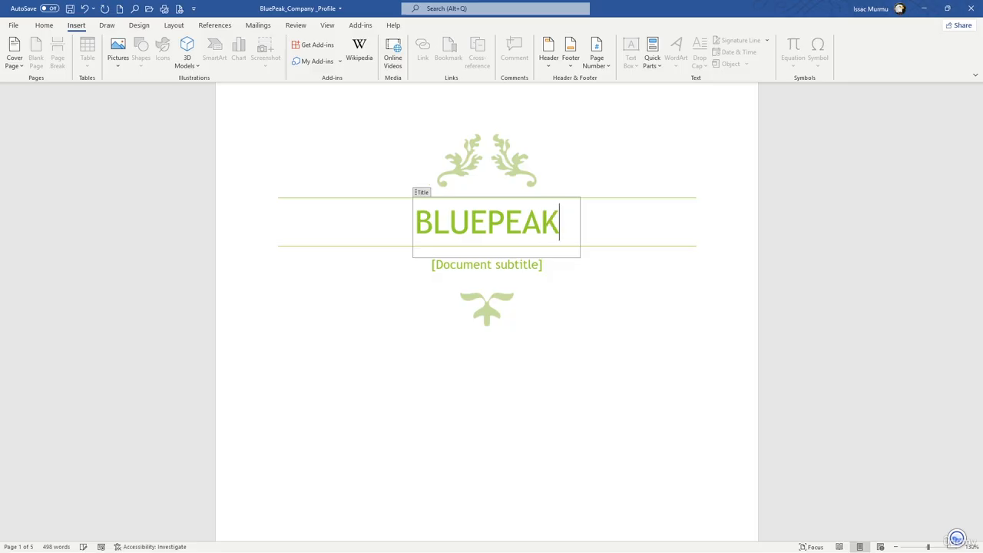
type(" ME")
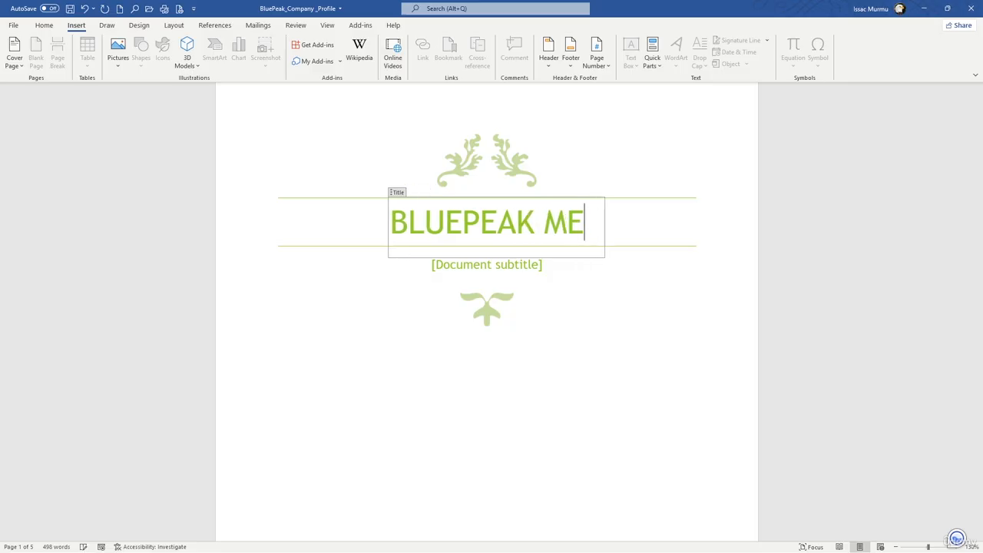
type("DIA")
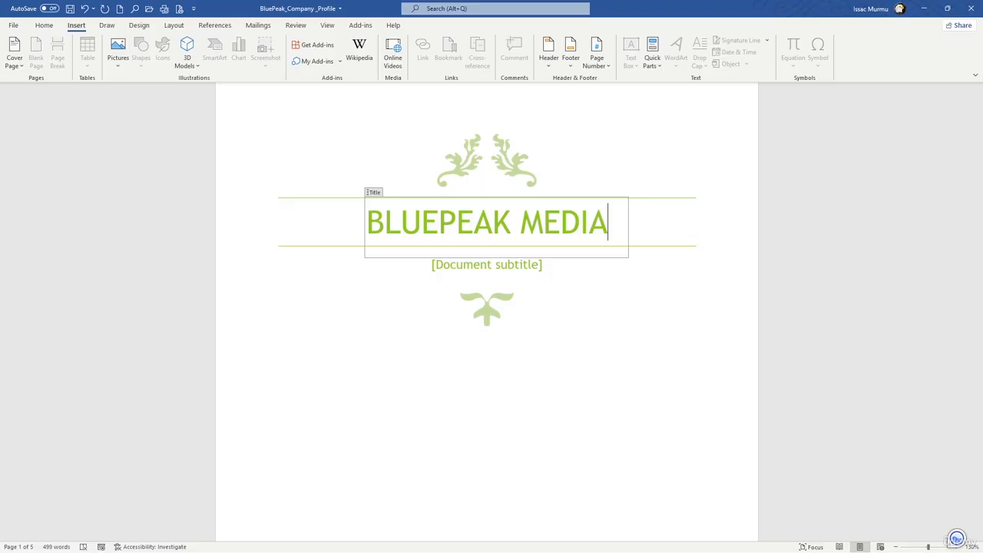
Step: Set the cover page's document subtitle to "Profile"
left_click(483, 268)
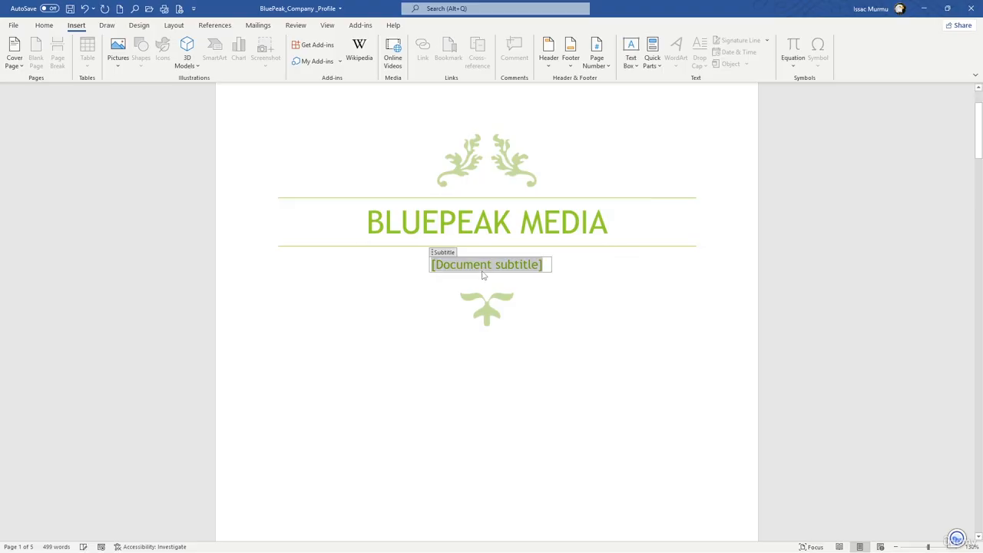
type("Profile")
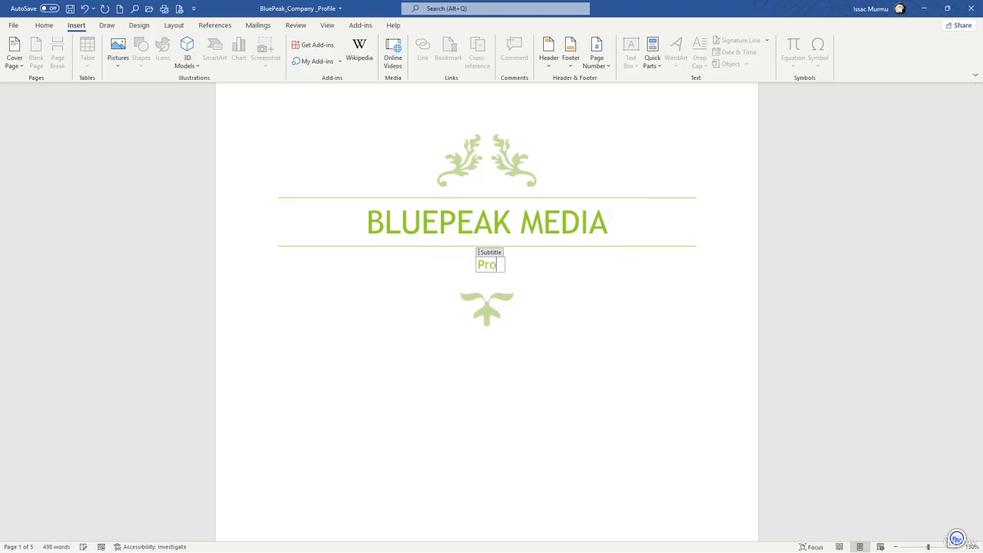
left_click(561, 296)
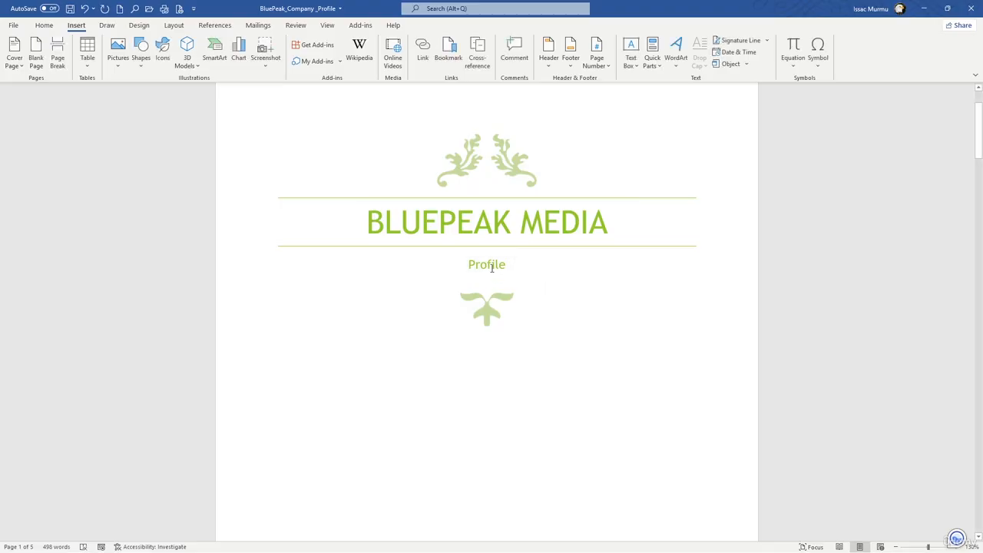
Step: Insert the picture "Blue Circle Icon Investment Company Logo" from the Downloads folder below the cover page subtitle
left_click(117, 61)
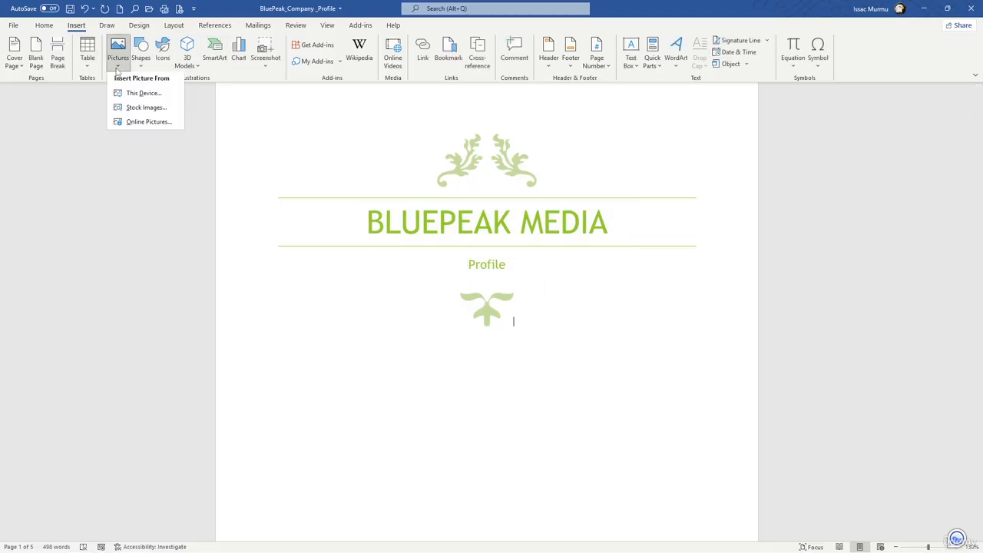
left_click(129, 96)
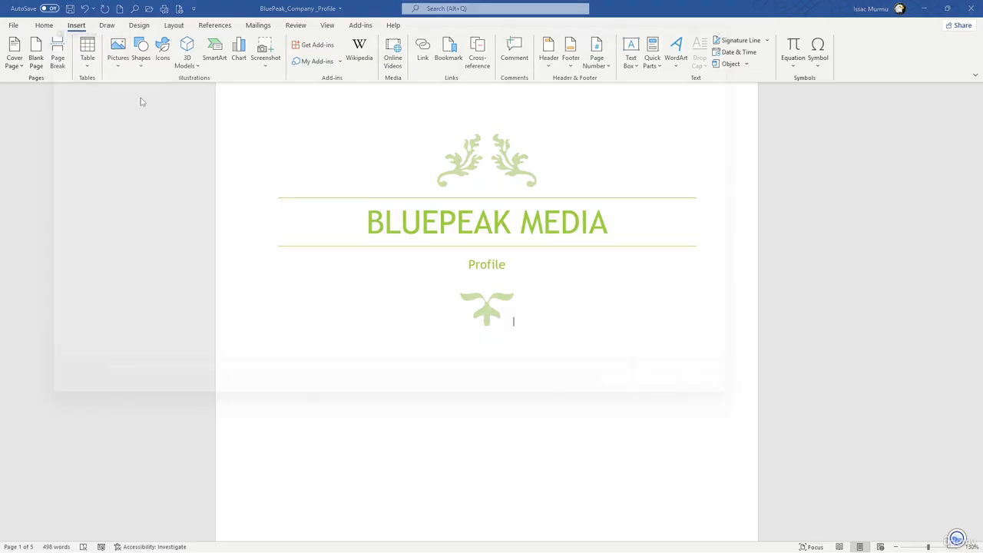
scroll(641, 234, "down", 10)
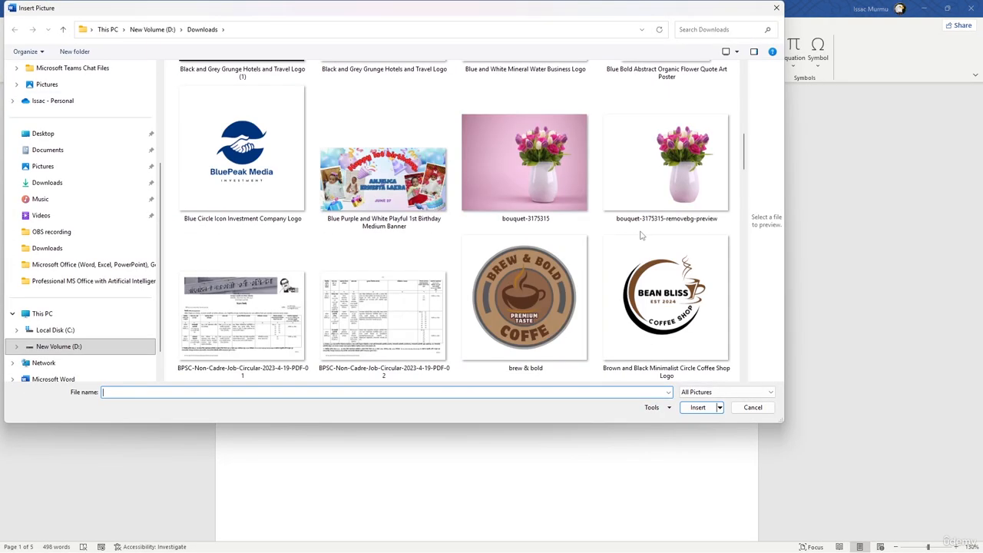
left_click(243, 158)
left_click(698, 407)
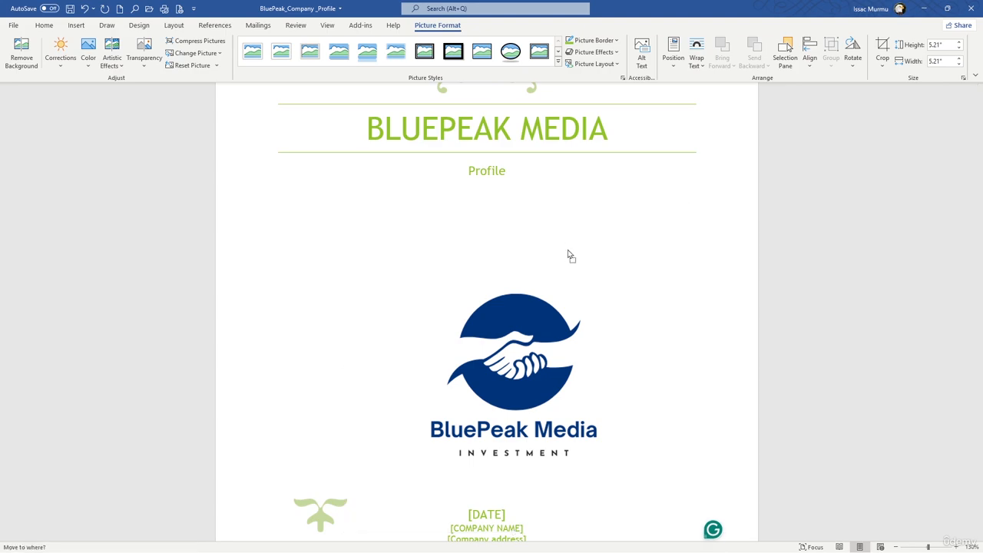
Step: Set the logo's text wrapping to Tight and move it up so it sits centred just below the cover title
left_click(694, 207)
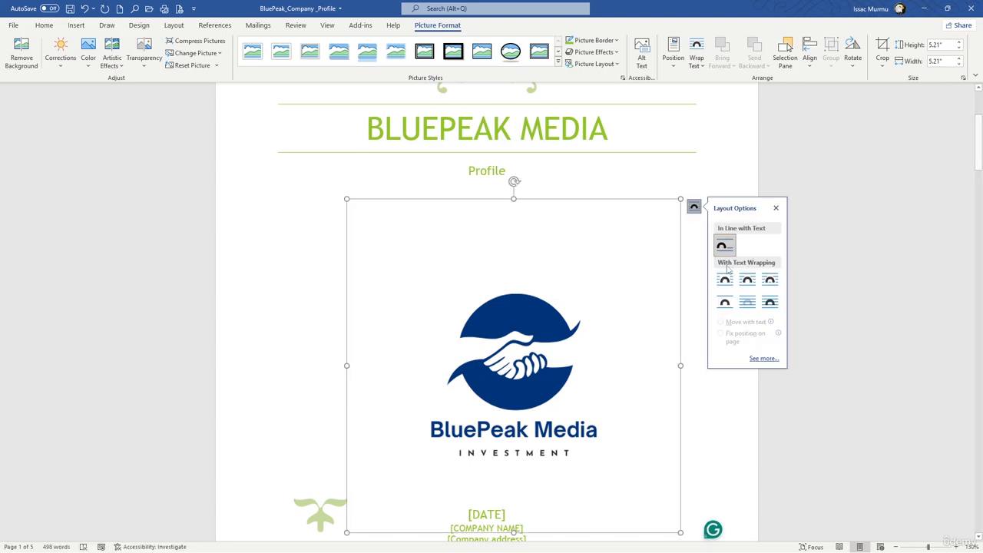
left_click(746, 278)
left_click_drag(613, 230, 589, 192)
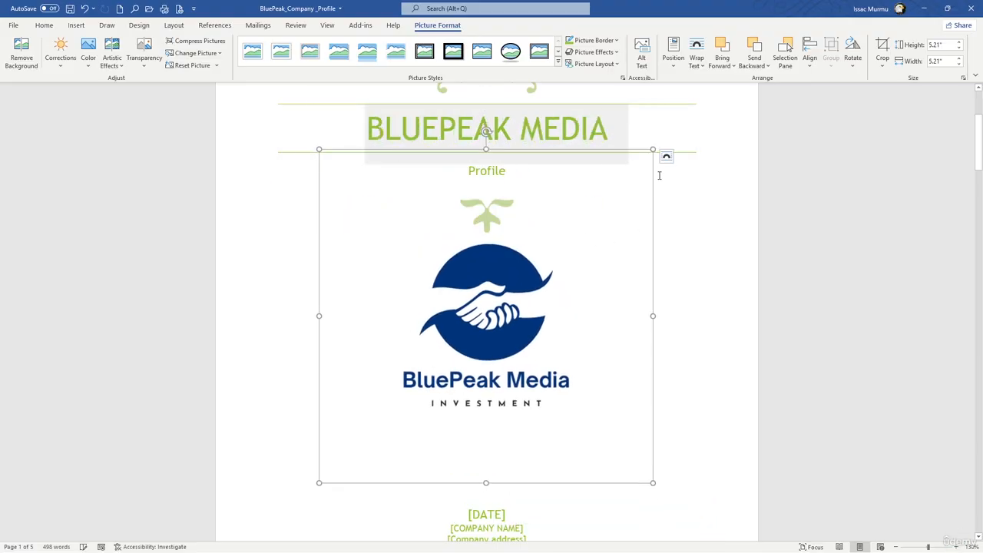
Step: Set the logo's wrapping to In Front of Text, try moving it up over the title, and undo that move
left_click(666, 157)
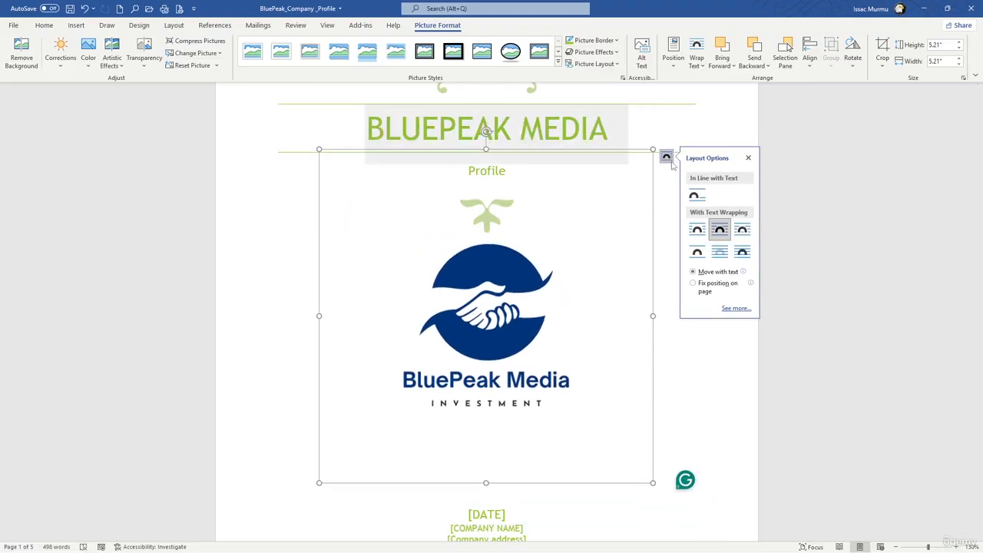
left_click(742, 251)
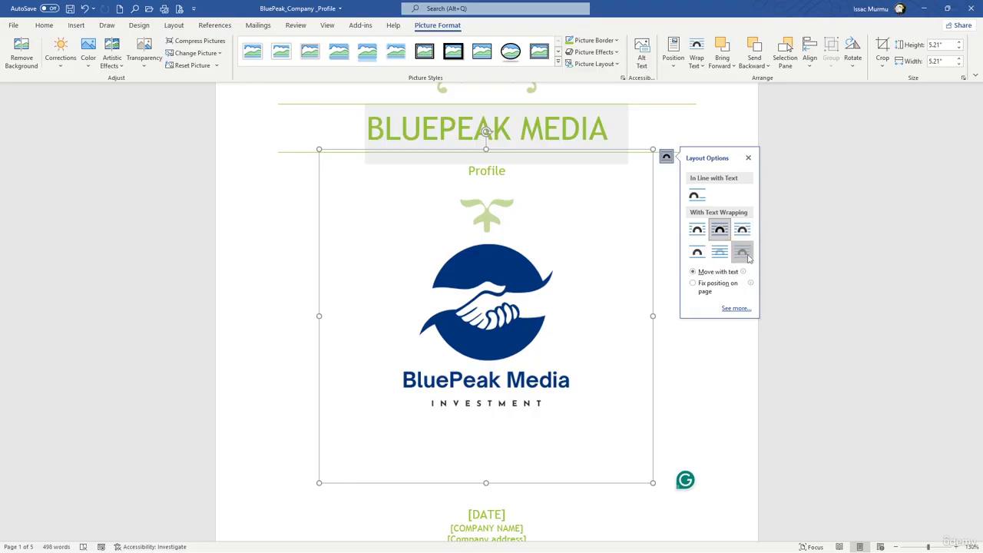
left_click_drag(582, 263, 553, 125)
key("ctrl+z")
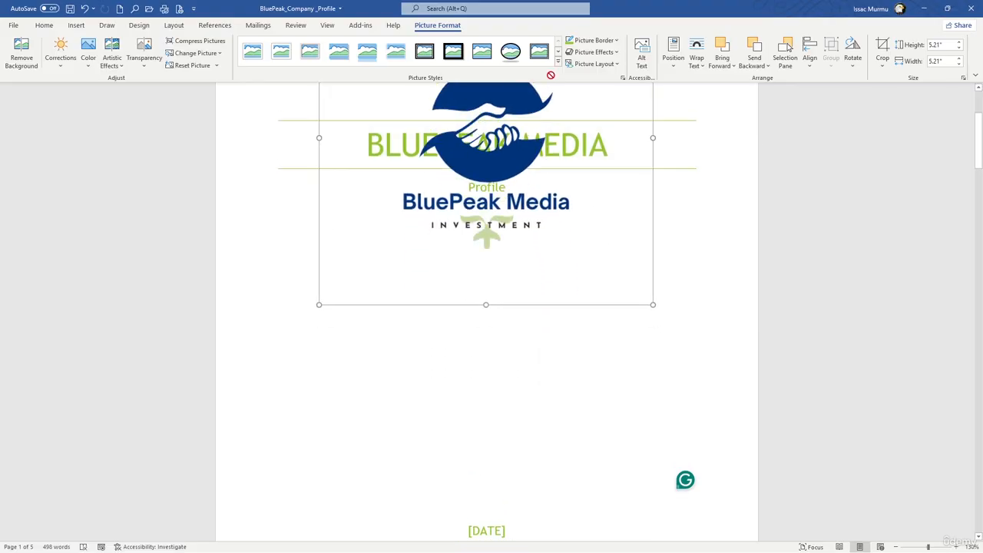
Step: Try Top and Bottom wrapping on the logo and move it up
left_click(666, 173)
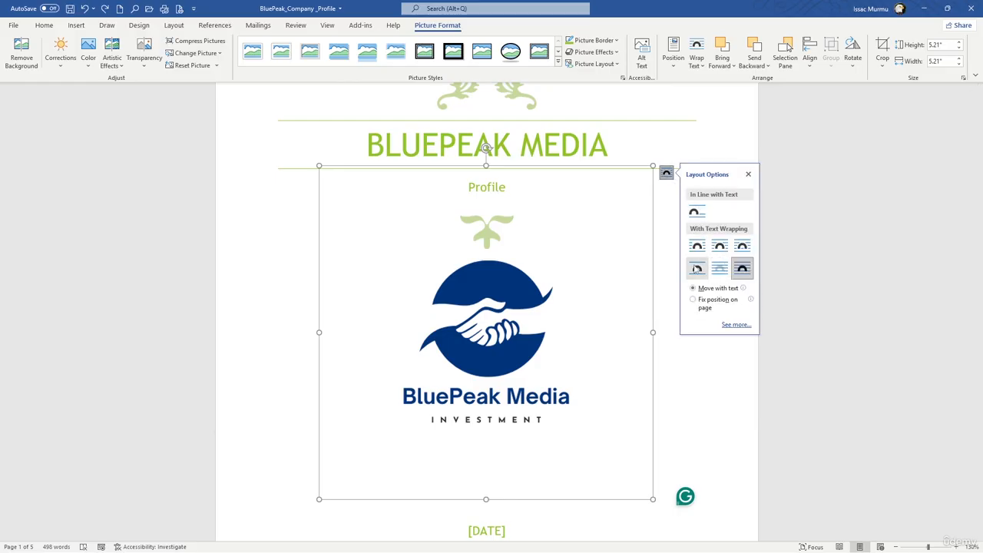
left_click(697, 268)
left_click_drag(604, 289, 599, 219)
Step: Send the logo to the back and move it up so it overlaps the cover title and subtitle, centred on the page
right_click(554, 249)
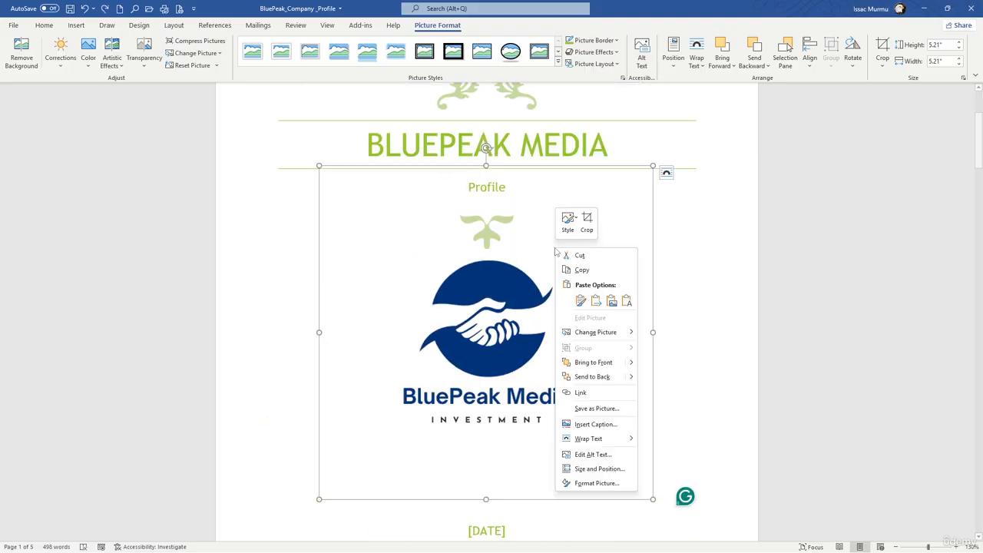
left_click(600, 379)
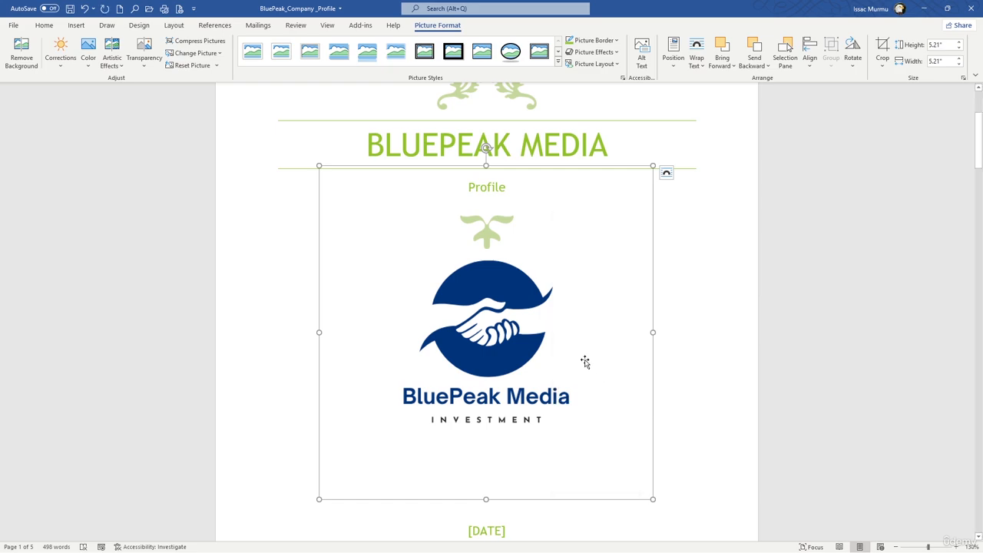
left_click_drag(584, 361, 531, 120)
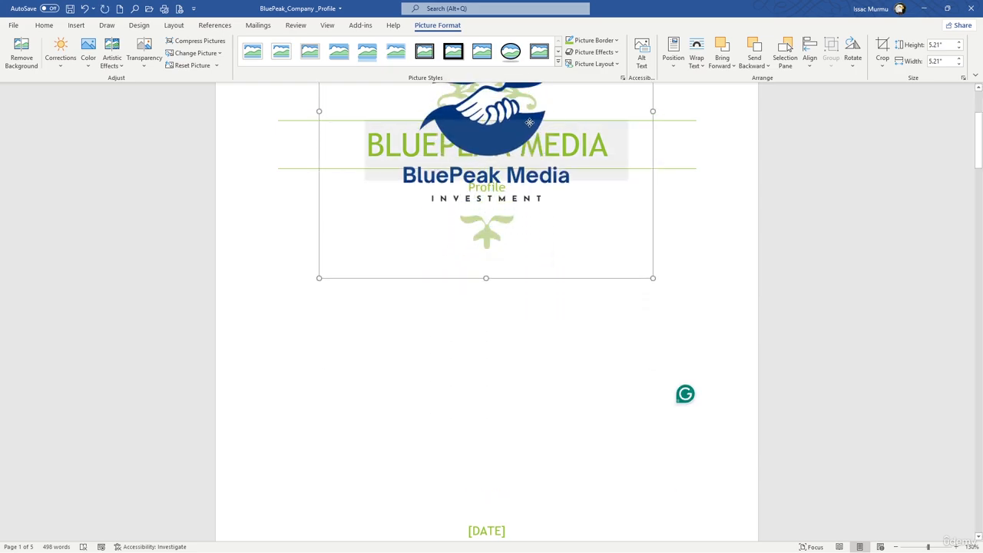
scroll(532, 123, "up", 3)
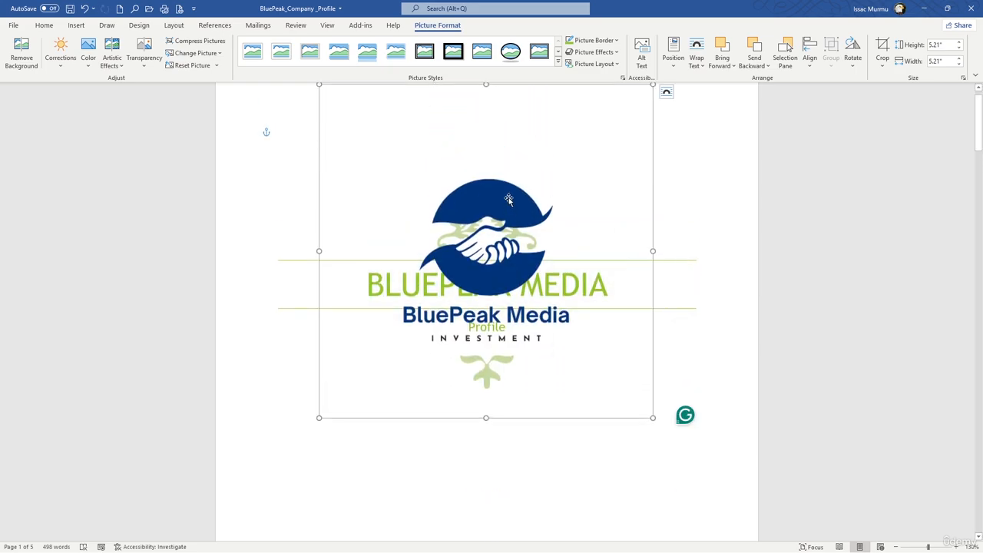
left_click_drag(508, 198, 507, 241)
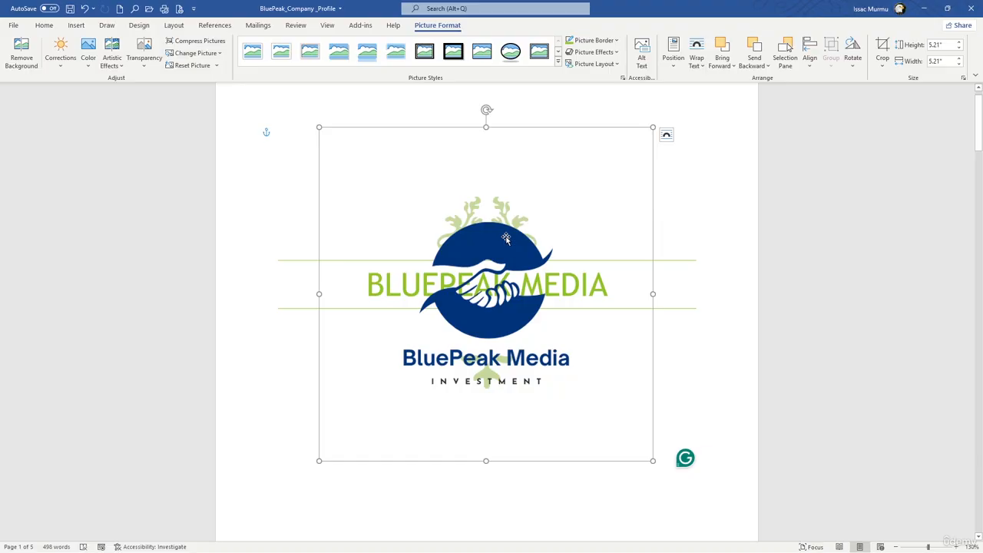
Step: Fade the logo with the second-most transparent picture transparency preset
right_click(505, 237)
left_click(613, 206)
left_click(144, 55)
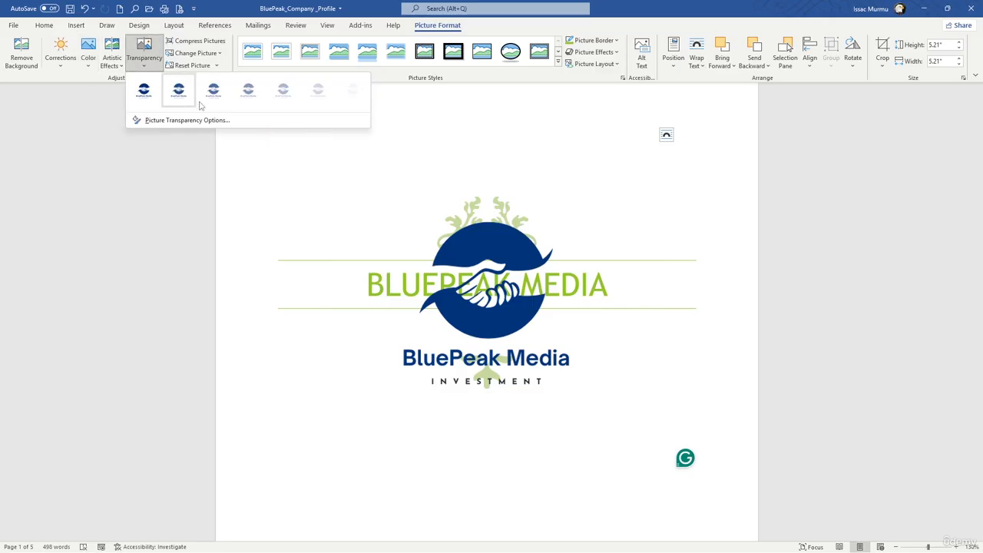
left_click(318, 90)
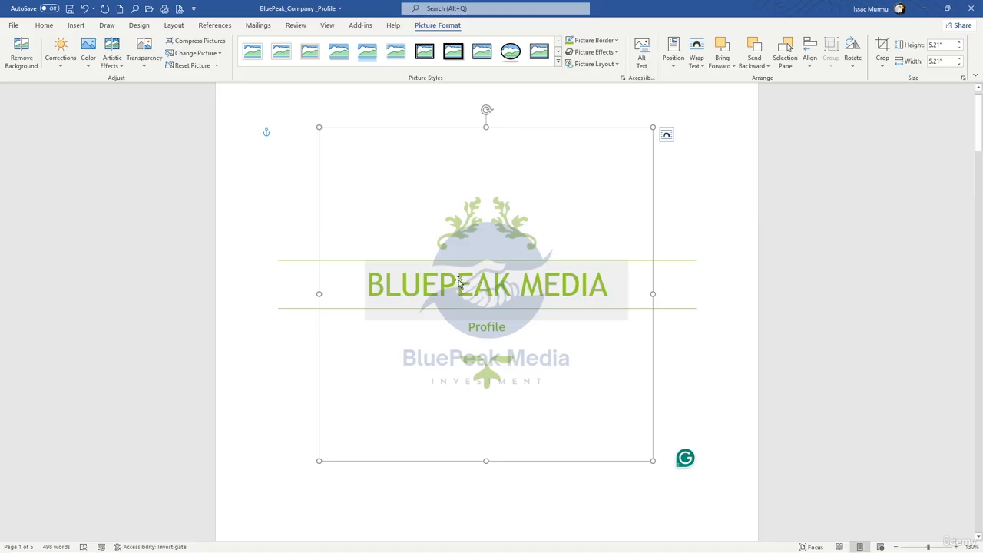
Step: Delete the "BLUEPEAK MEDIA" title text from the cover page
left_click(755, 318)
left_click(397, 283)
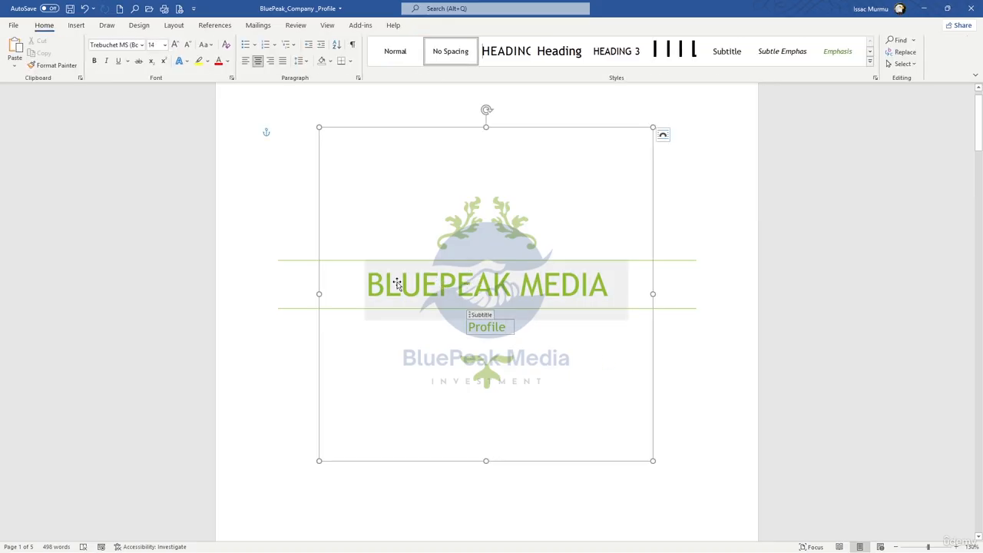
scroll(461, 261, "down", 2)
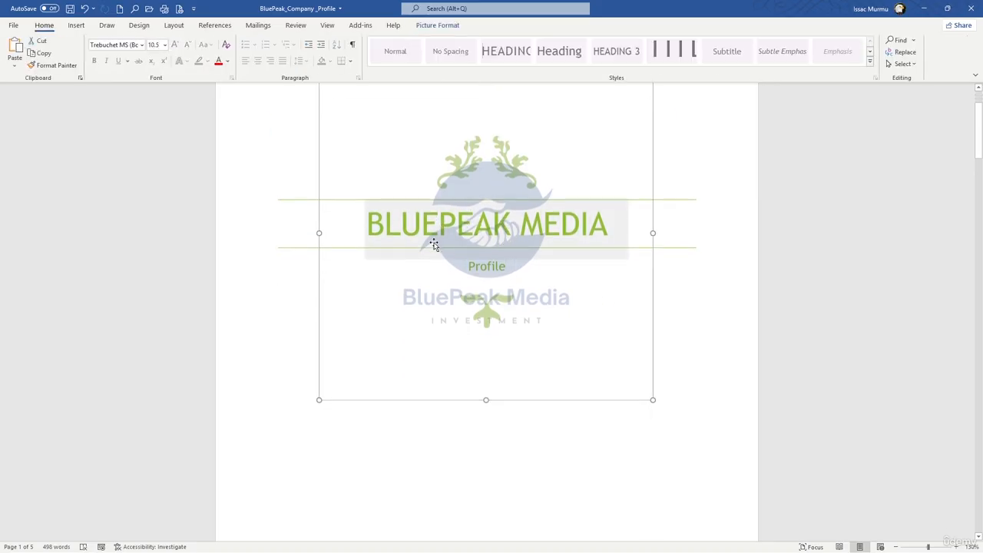
double_click(382, 219)
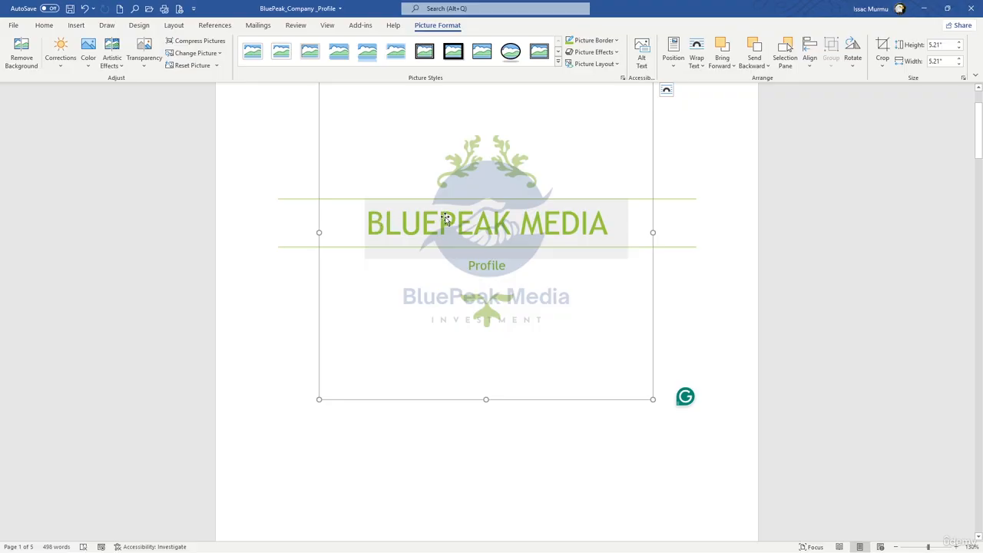
scroll(566, 265, "up", 2)
left_click(748, 315)
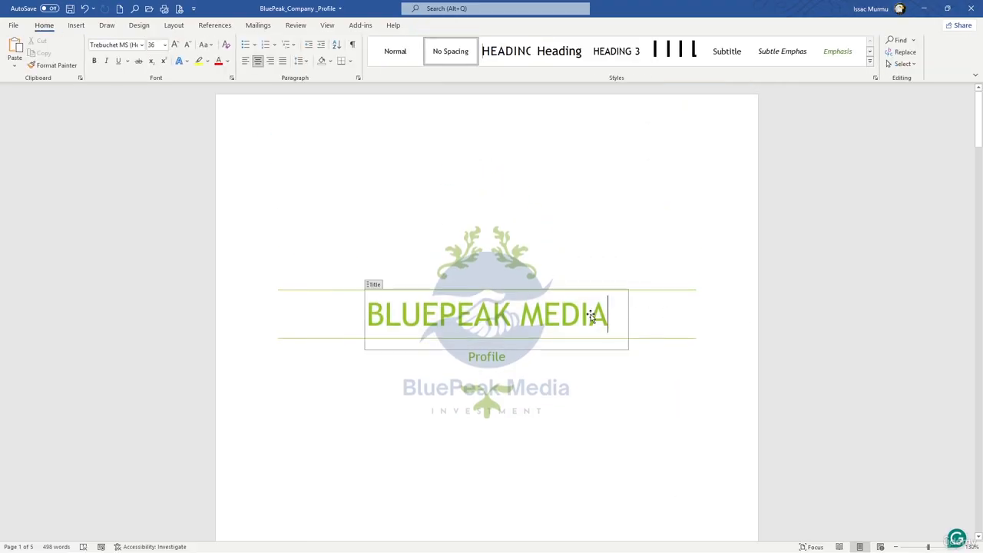
key("BackSpace")
key("BackSpace")
key("BackSpace")
key("BackSpace")
key("BackSpace")
key("BackSpace")
key("BackSpace")
key("BackSpace")
key("BackSpace")
key("BackSpace")
key("BackSpace")
key("BackSpace")
key("BackSpace")
key("BackSpace")
key("BackSpace")
key("BackSpace")
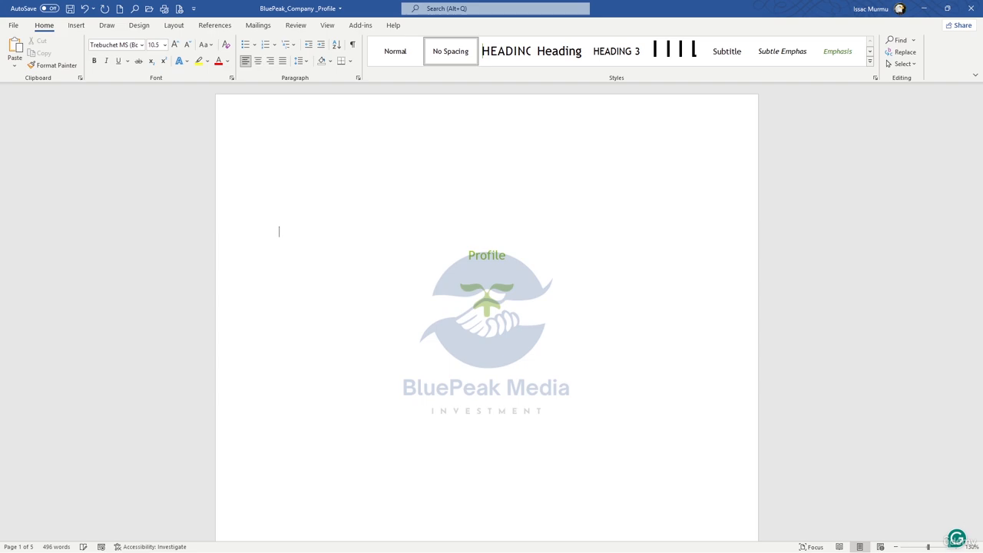
Step: Undo the excess deletions so the upper ornament and the empty ruled title line are restored
key("ctrl+e")
key("ctrl+v")
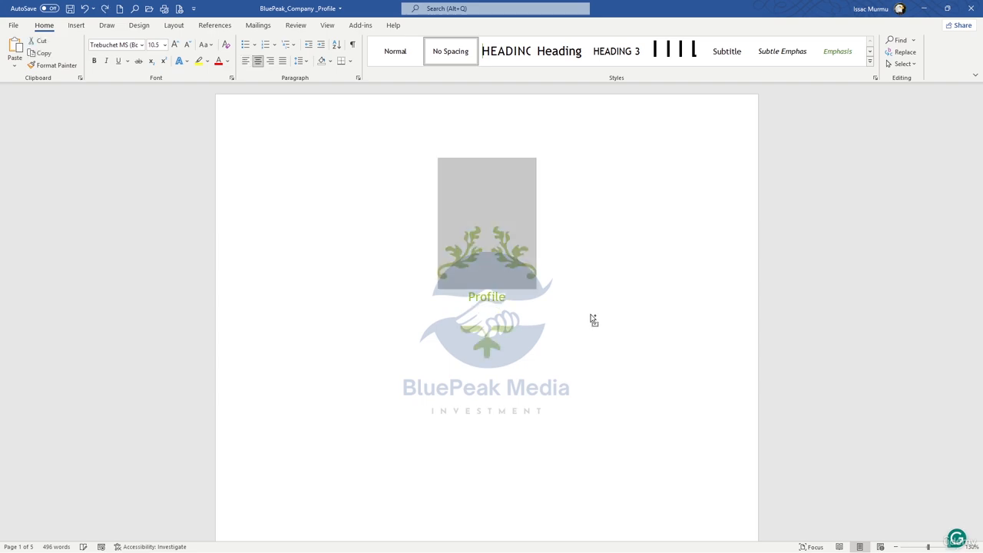
key("ctrl+z")
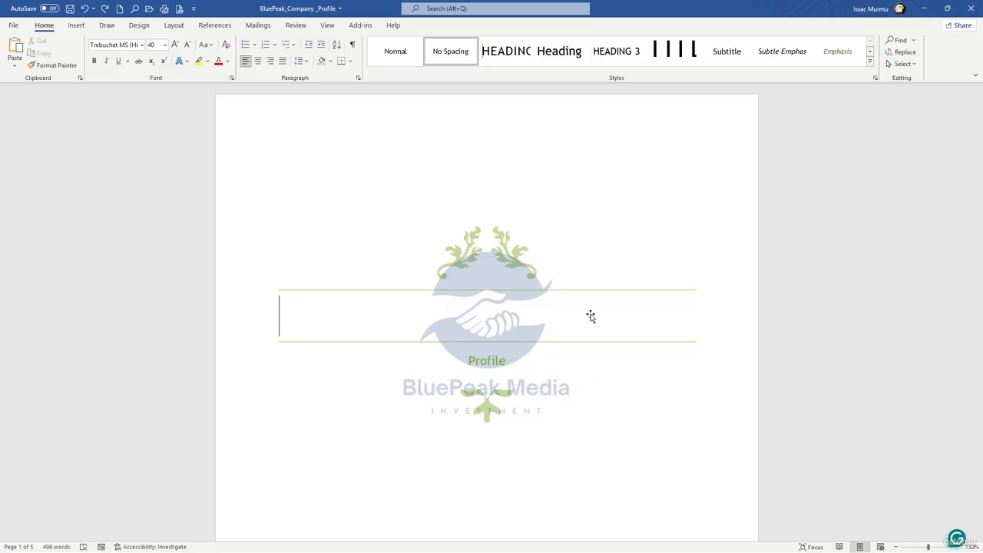
Step: Enter "COMPANY PROFIE" as the new title between the cover page's ruled lines
type("CO")
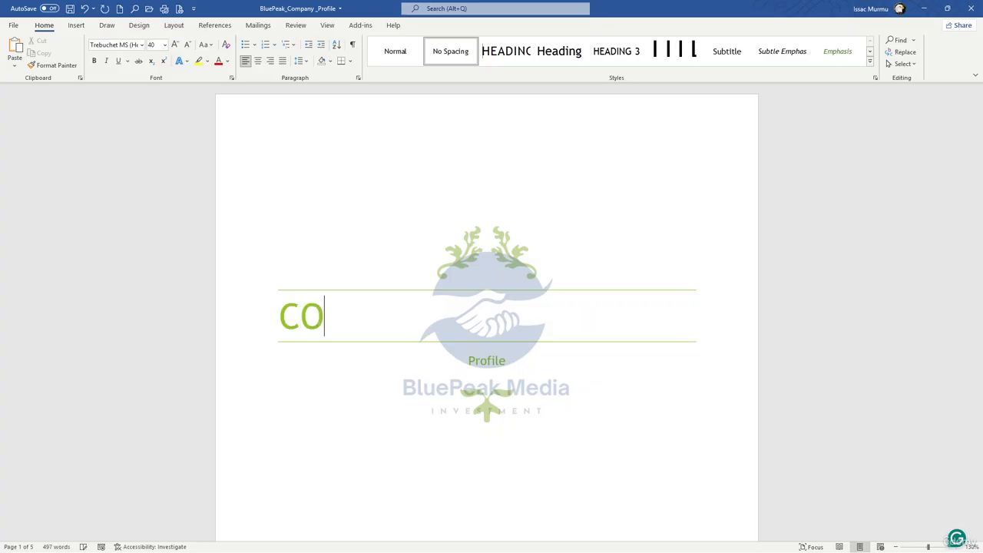
type("MPANY ")
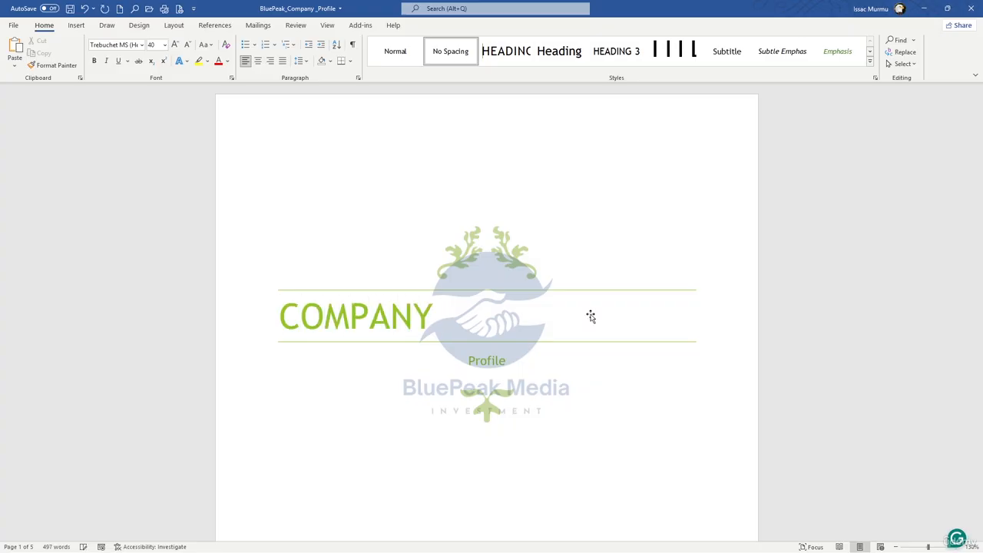
type("PROFIE")
key("Left")
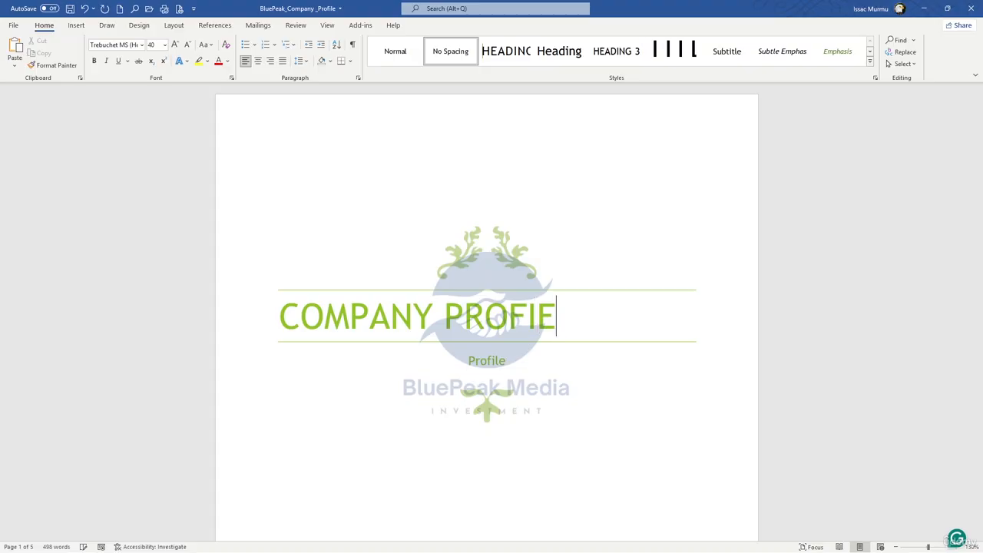
Step: Centre the new cover page title horizontally
left_click(825, 277)
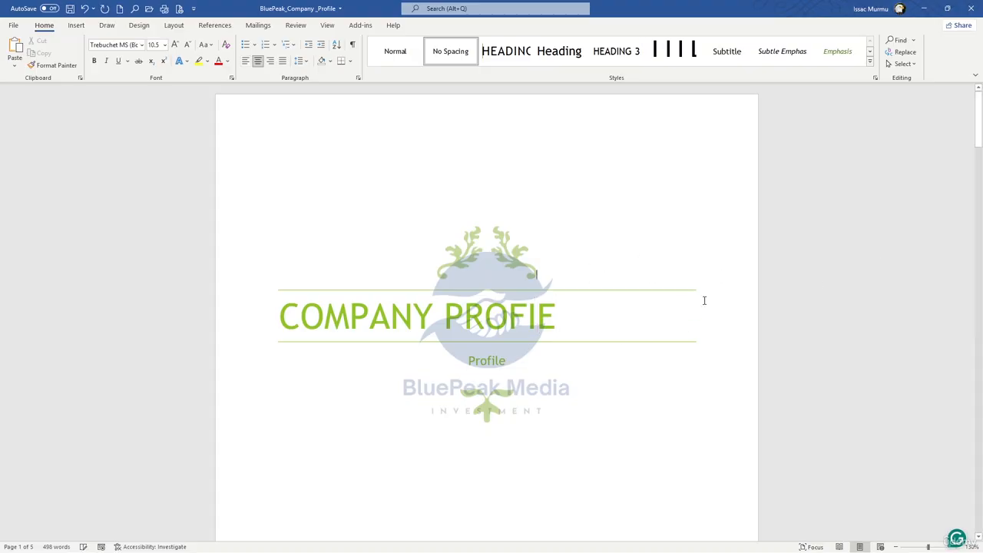
left_click(459, 318)
left_click(293, 310)
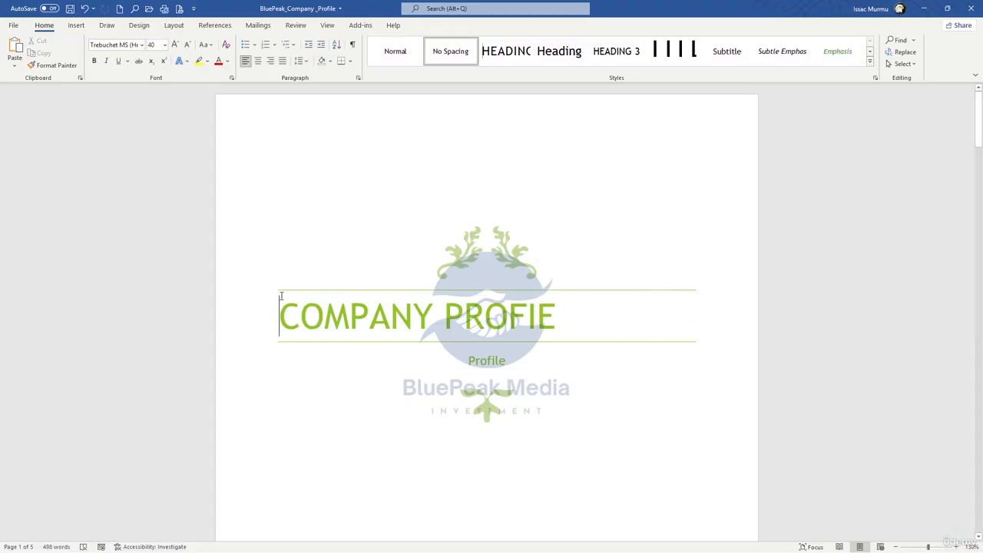
left_click(258, 61)
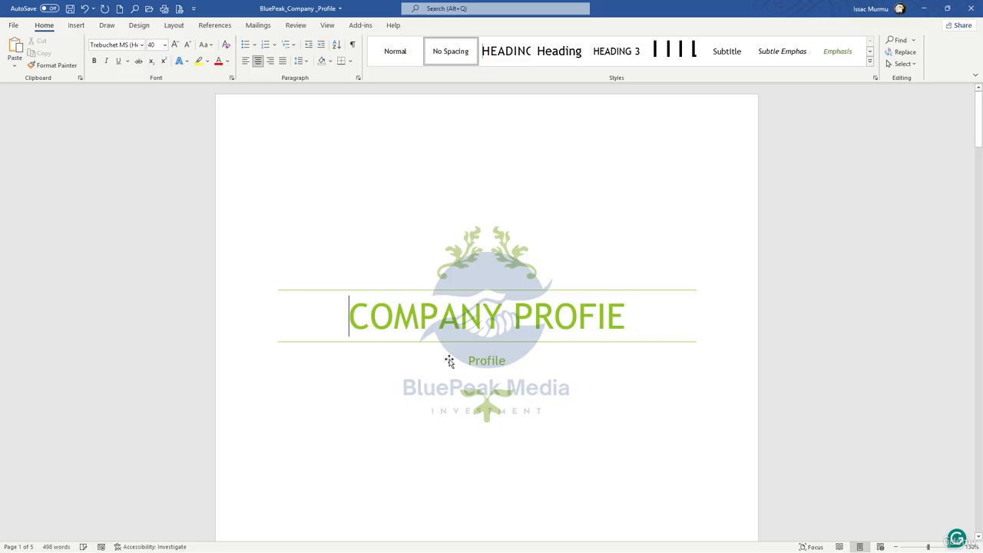
Step: Clear the "Profile" text from the cover page subtitle and left-align its line
left_click(485, 361)
left_click(697, 354)
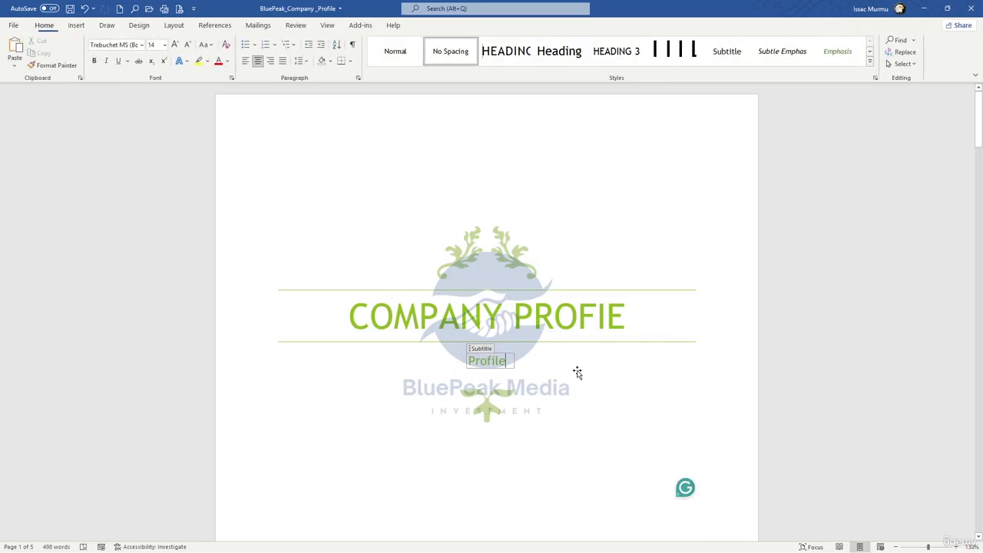
key("BackSpace")
key("BackSpace")
key("BackSpace")
key("BackSpace")
key("BackSpace")
key("BackSpace")
key("BackSpace")
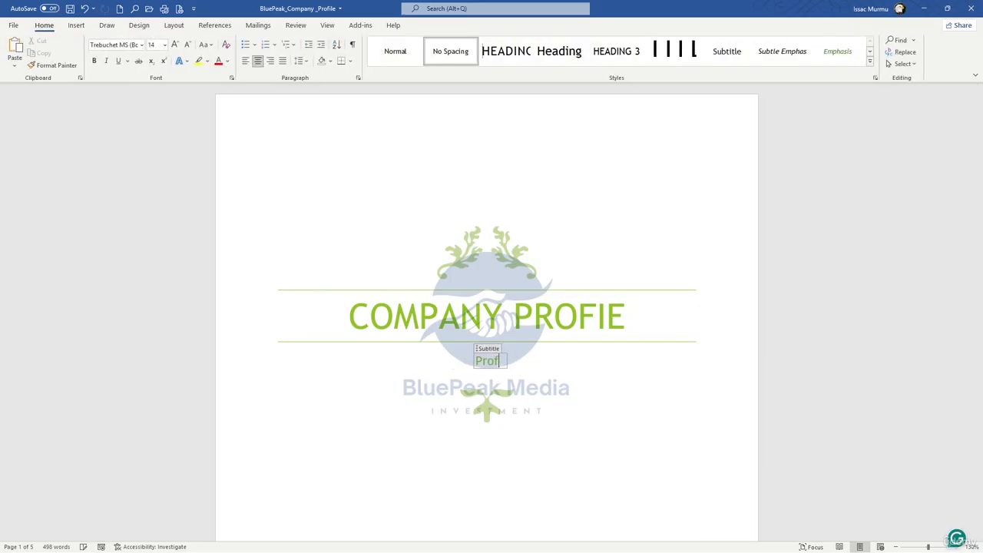
key("ctrl+l")
left_click(881, 368)
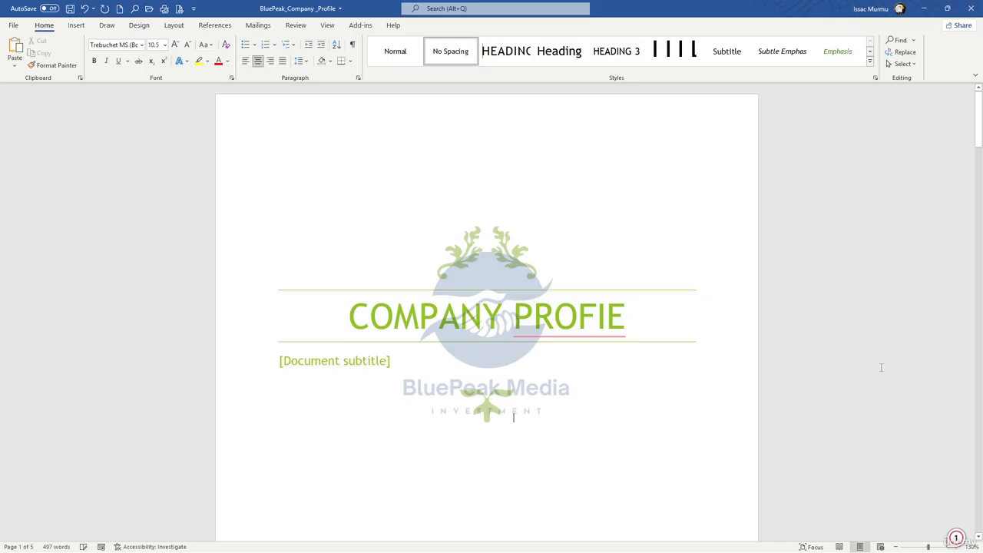
Step: Correct the cover page title's misspelled second word so the title reads "COMPANY PROFILE"
mouse_move(607, 336)
right_click(573, 323)
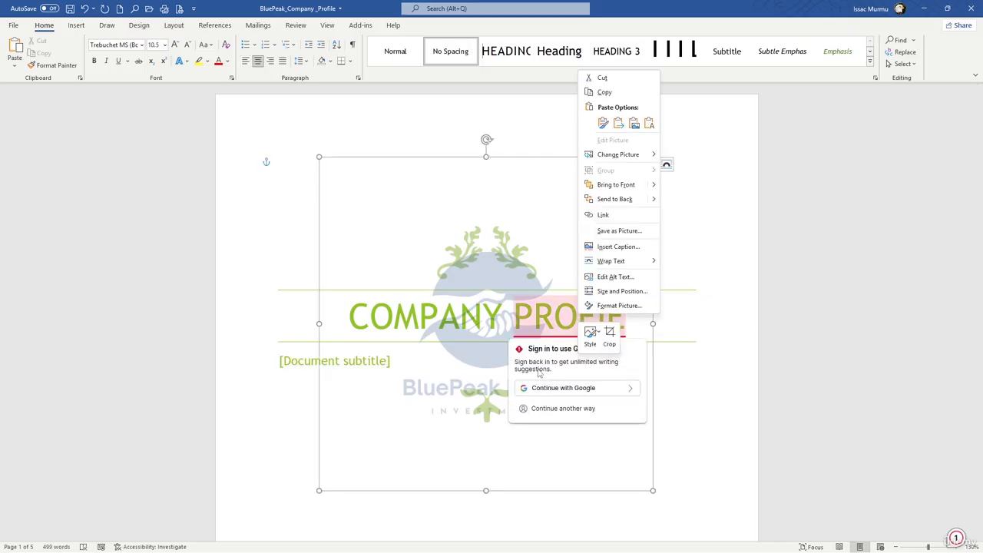
left_click(556, 300)
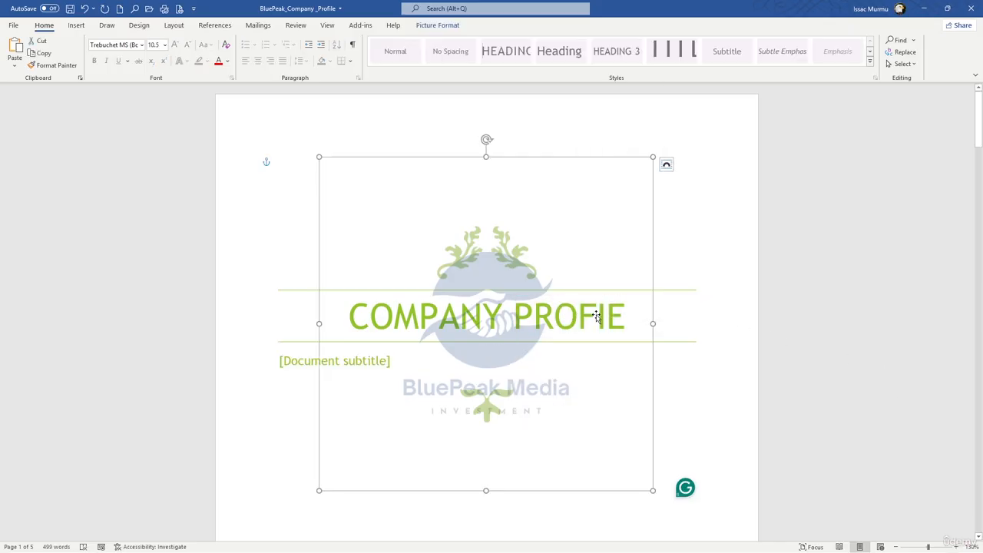
left_click(649, 325)
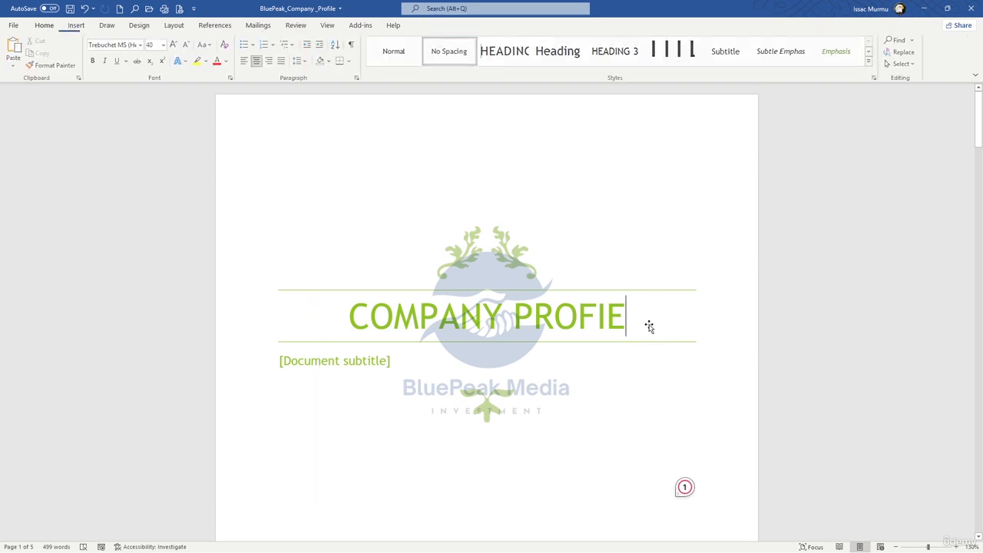
key("BackSpace")
key("BackSpace")
key("BackSpace")
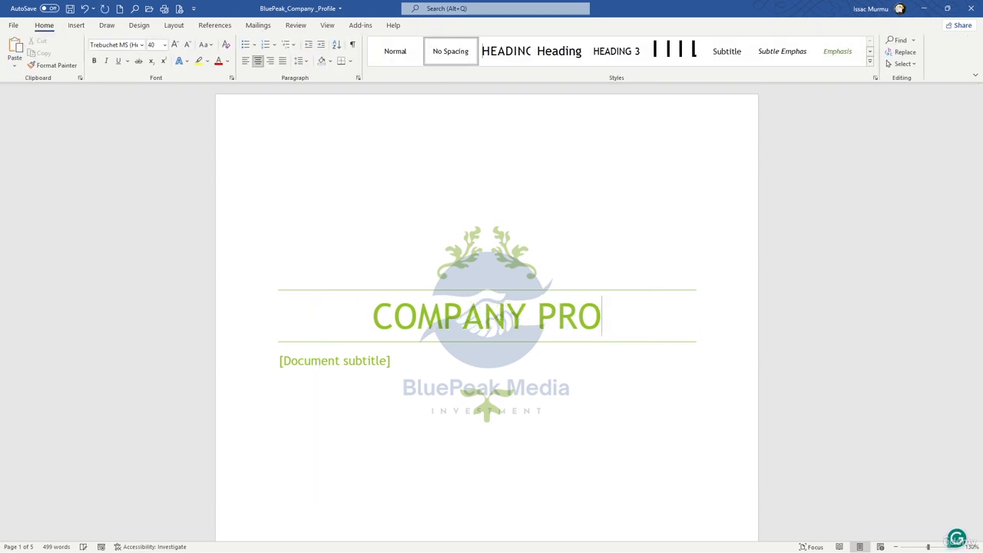
type("FILE")
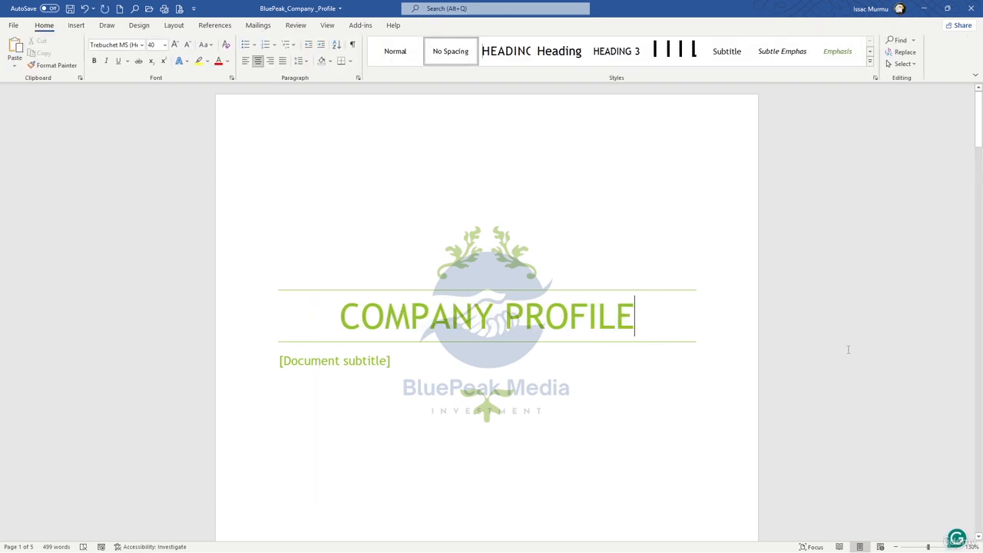
Step: Fill the cover page subtitle with "Profile" and centre it horizontally
left_click(341, 366)
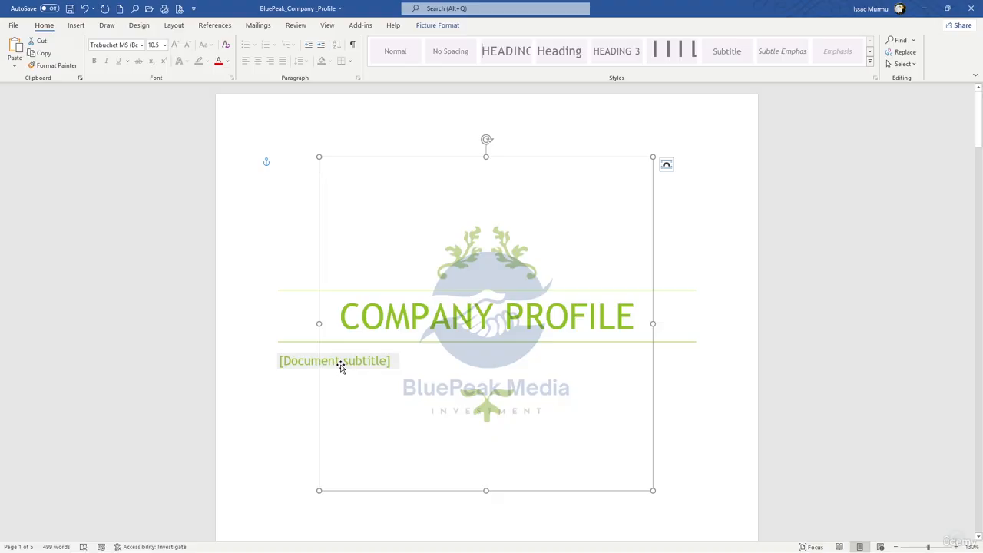
left_click(290, 367)
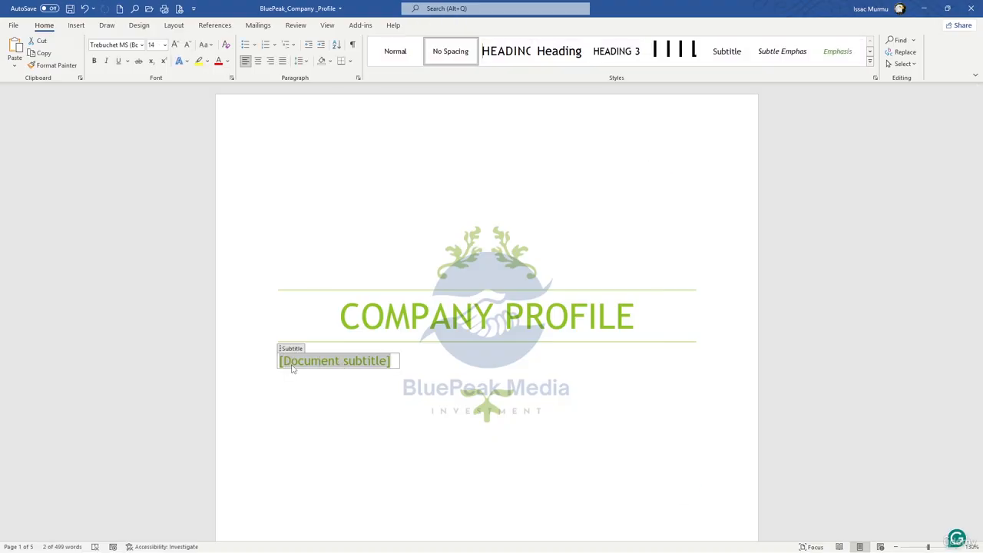
type("Profile")
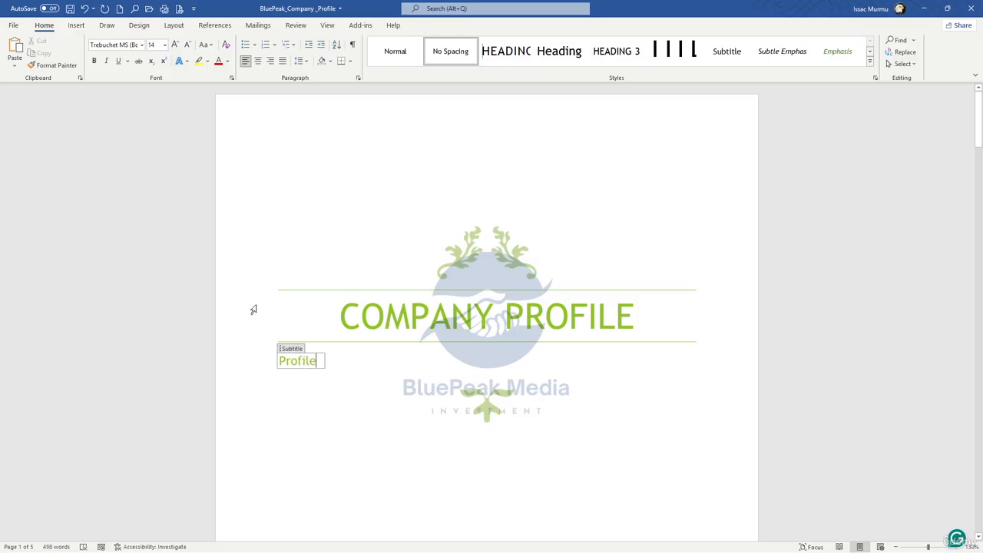
left_click(259, 61)
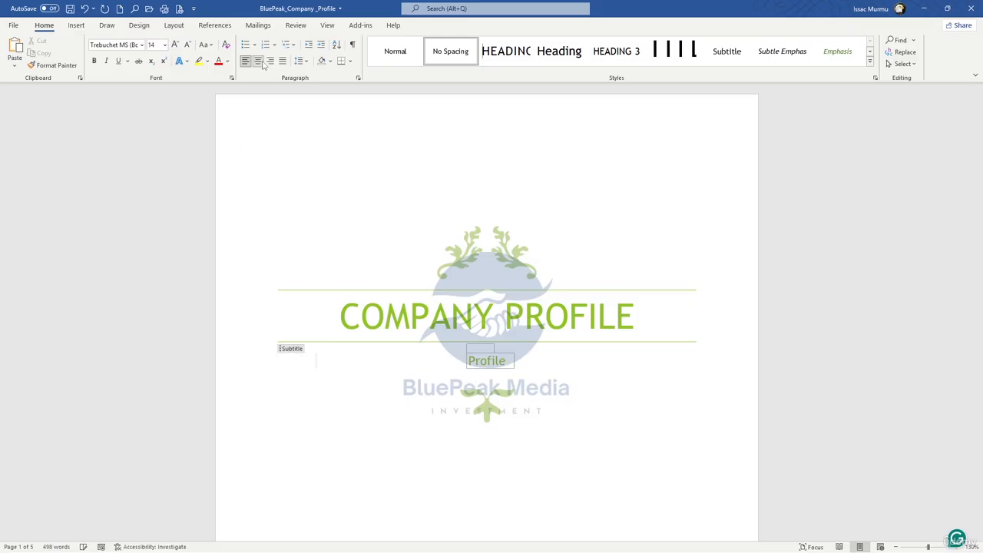
left_click(792, 314)
Step: Enter "BLUEPEAK MEDIA" as the company name near the foot of the cover page
scroll(592, 377, "down", 10)
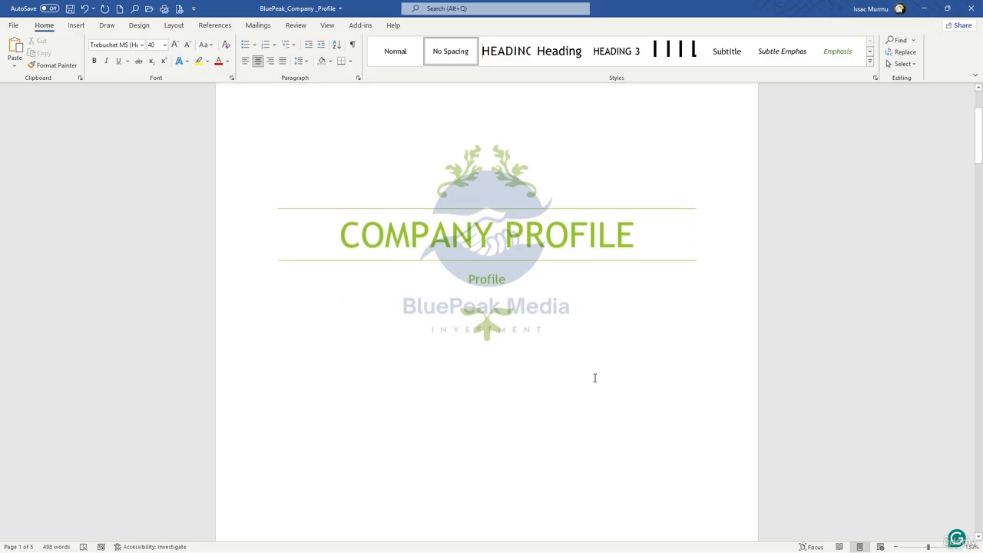
left_click(492, 347)
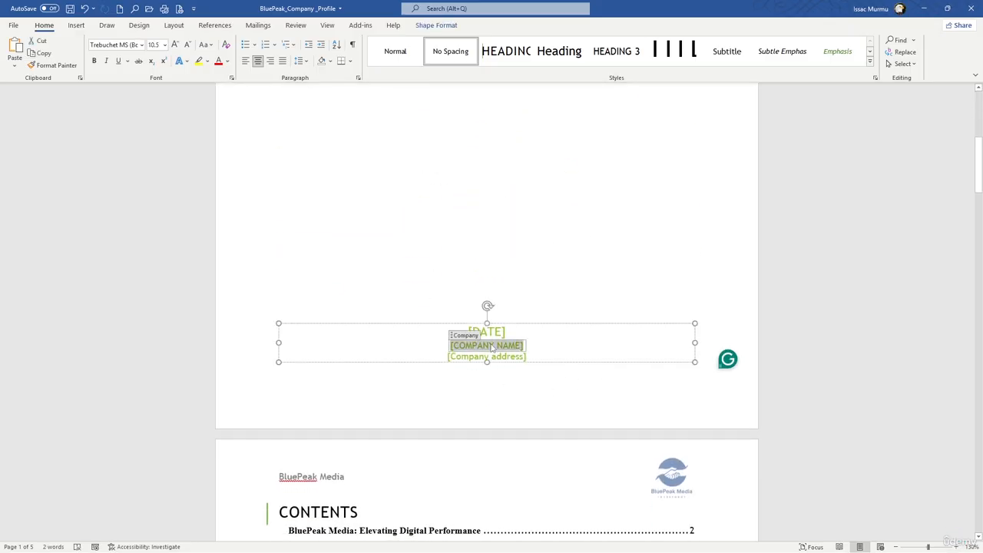
type("BLUE")
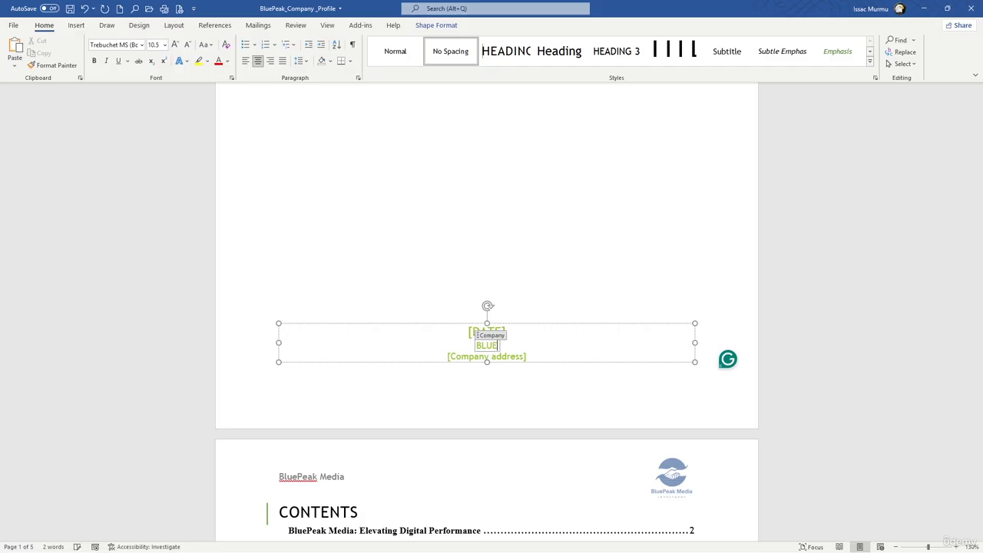
type("PEAK")
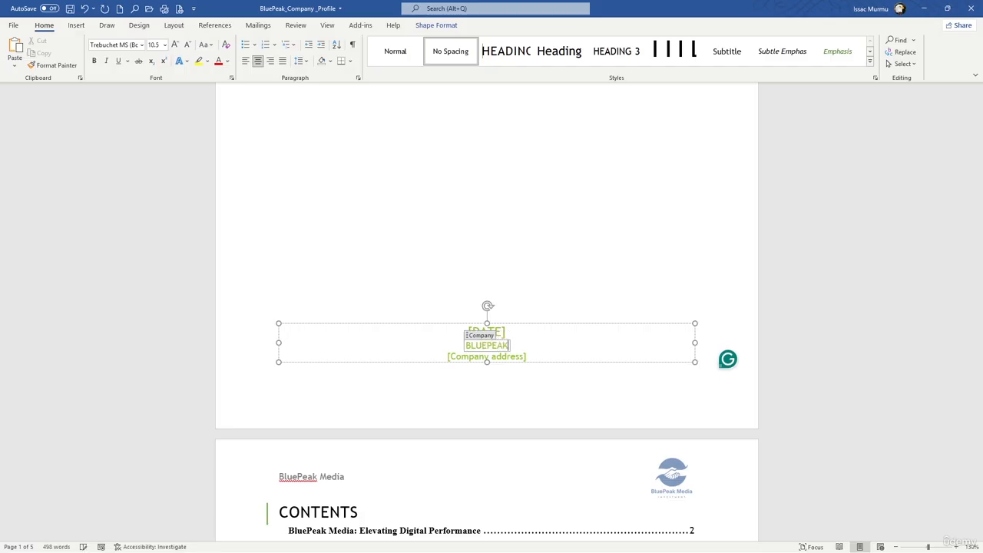
type(" MED")
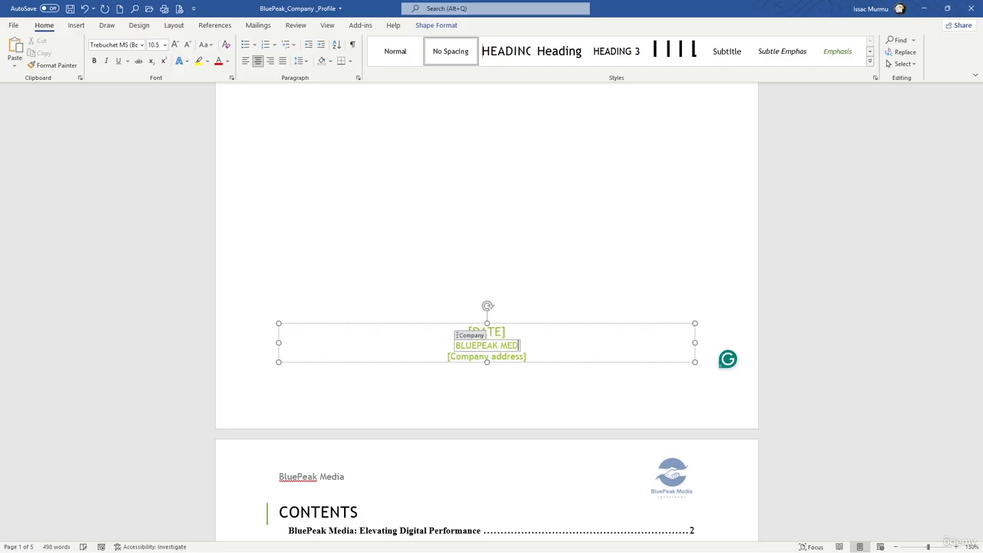
type("IA")
Step: Clear the date placeholder above the company name on the cover page
left_click(496, 333)
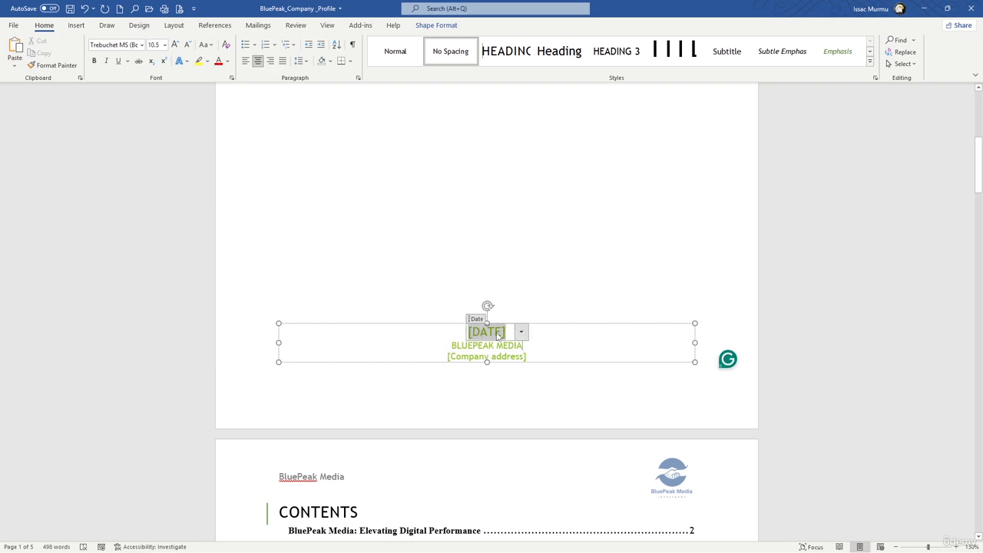
key("Delete")
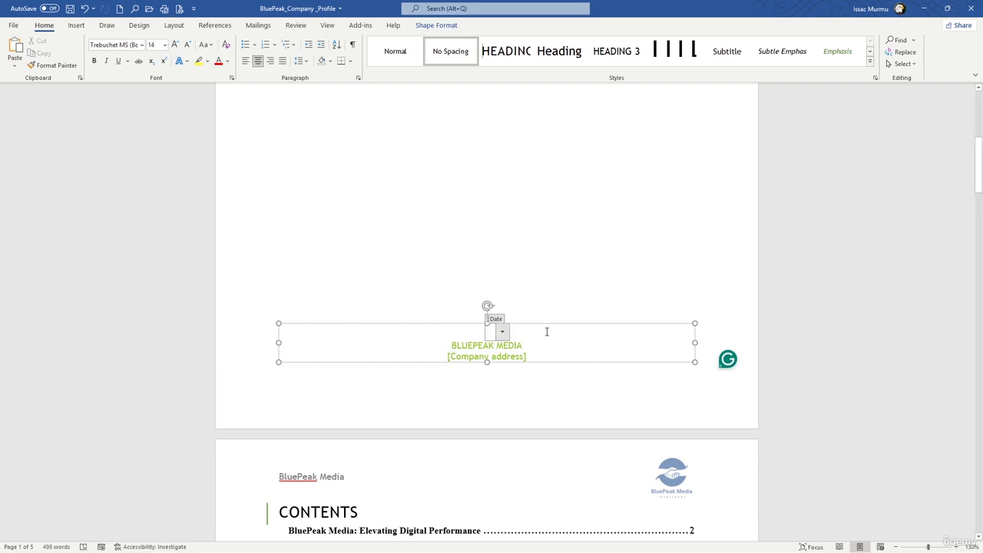
left_click(503, 332)
left_click(455, 335)
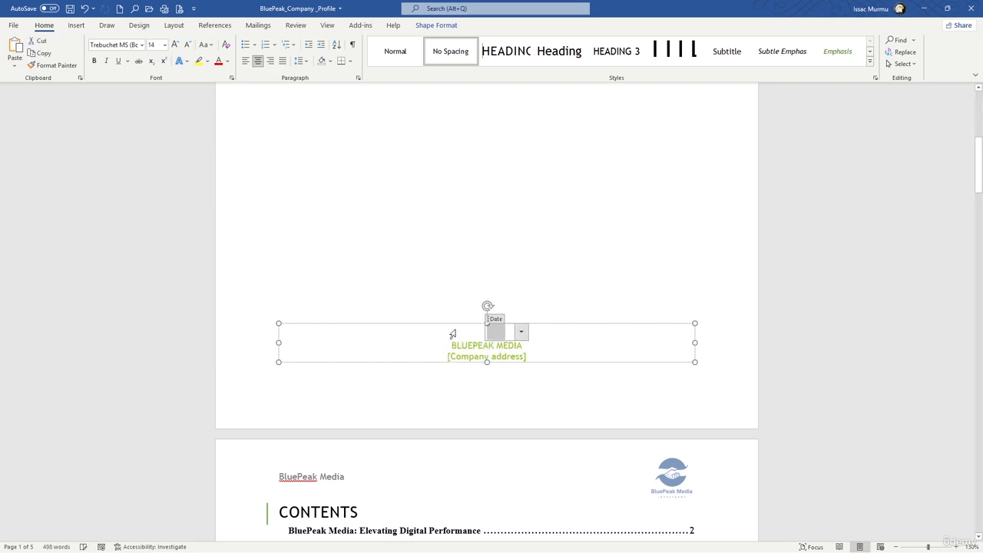
Step: Copy the company's address text from the Address row of the "Connect With Us" table
left_click(513, 370)
left_click(504, 360)
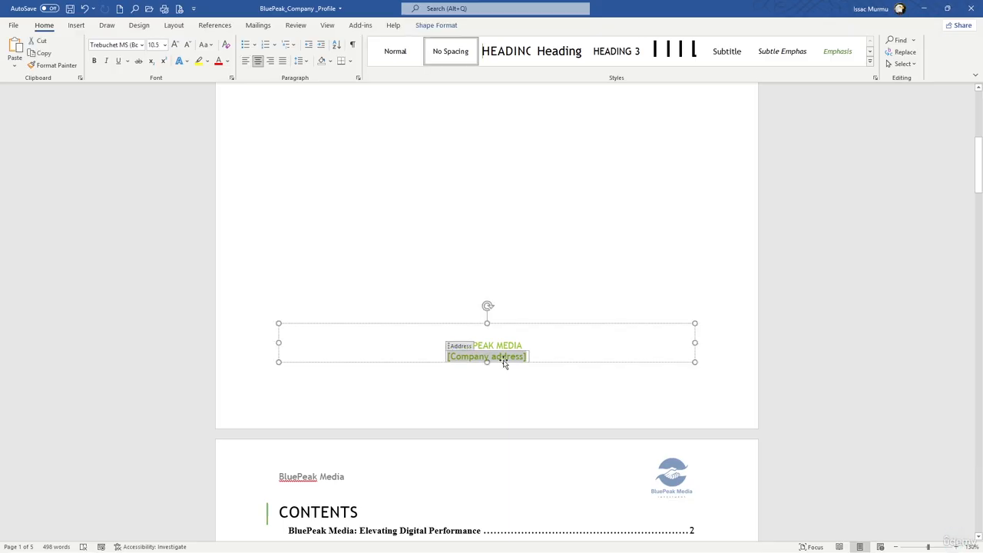
scroll(460, 425, "down", 15)
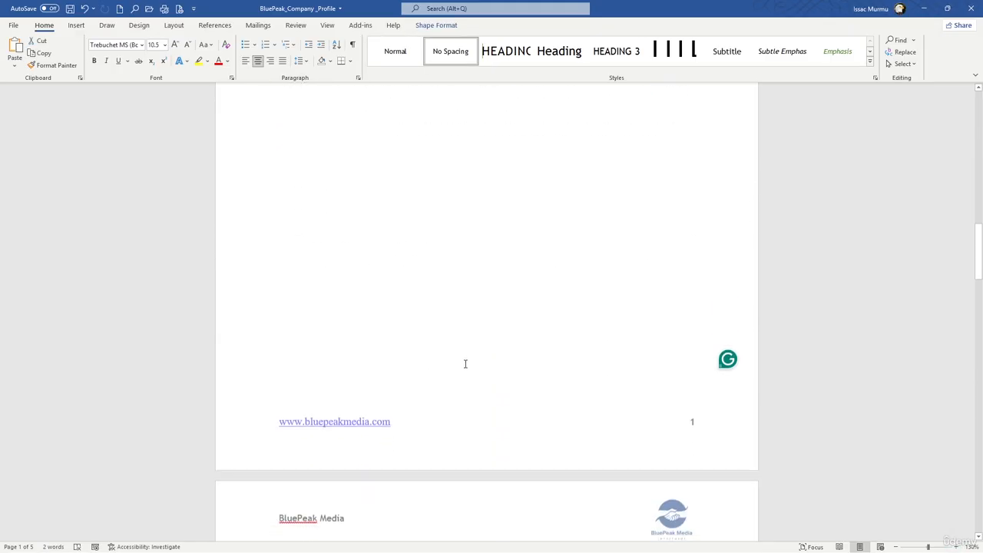
scroll(468, 388, "down", 15)
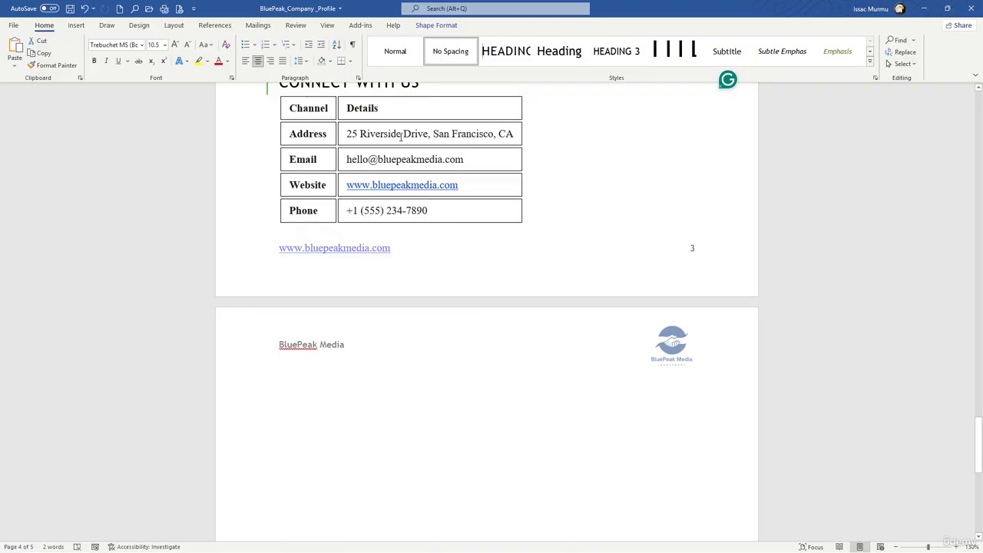
left_click(353, 136)
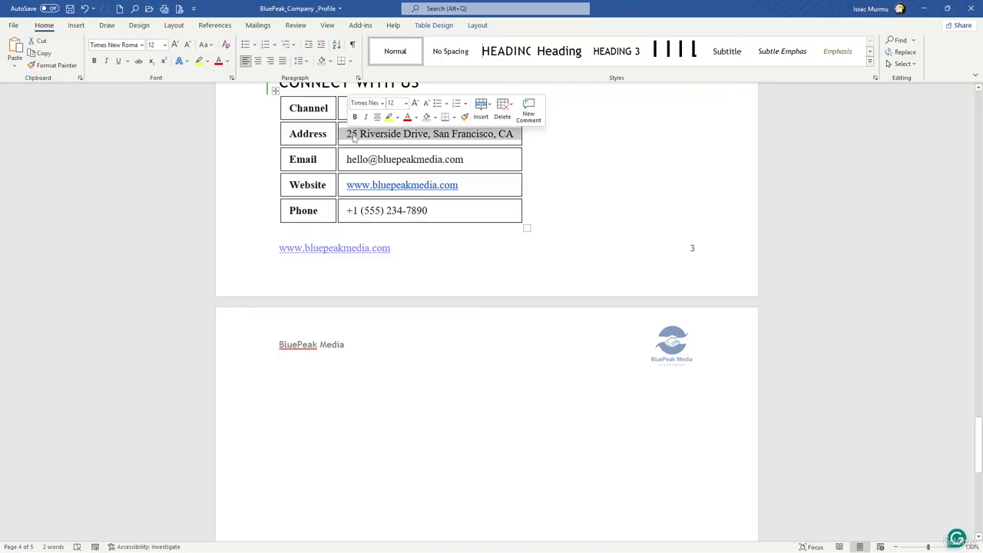
left_click(349, 134)
left_click_drag(346, 135, 513, 134)
key("ctrl+c")
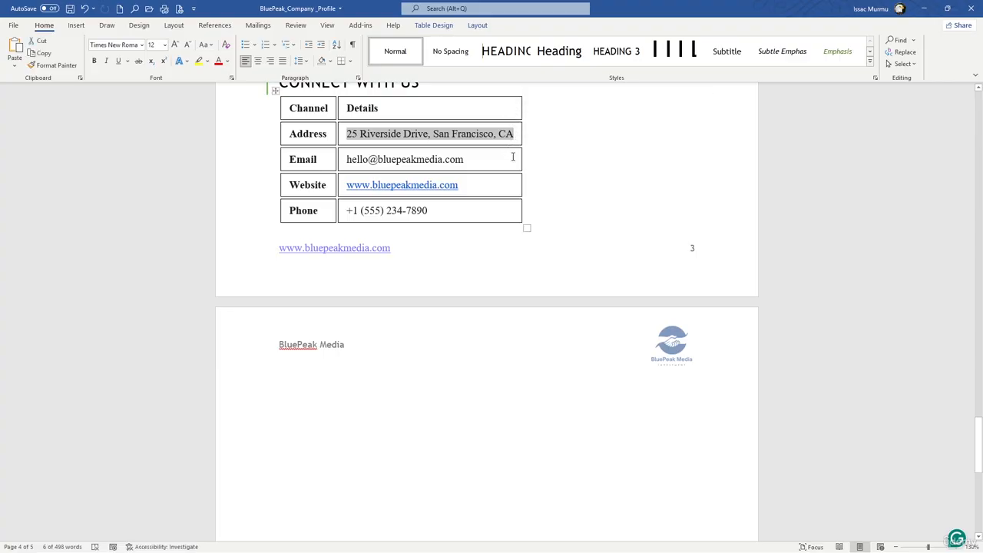
Step: Replace the cover page's company address placeholder with the copied address, keeping text only
scroll(511, 152, "up", 20)
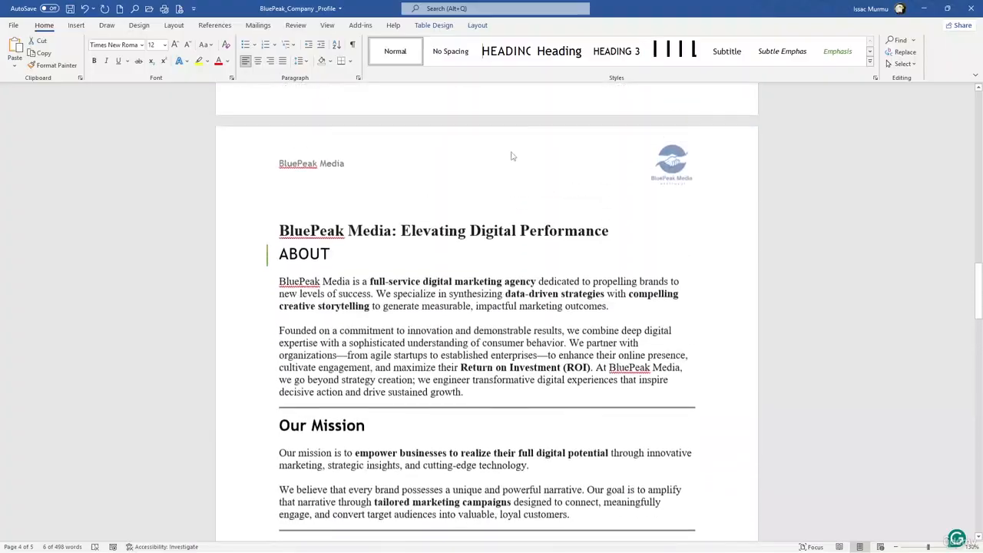
scroll(512, 152, "up", 20)
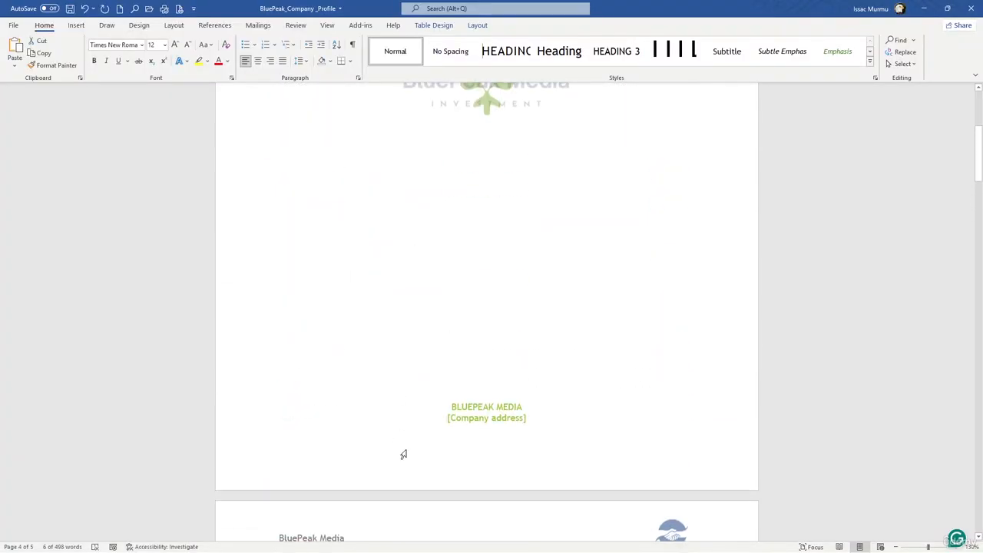
left_click(464, 454)
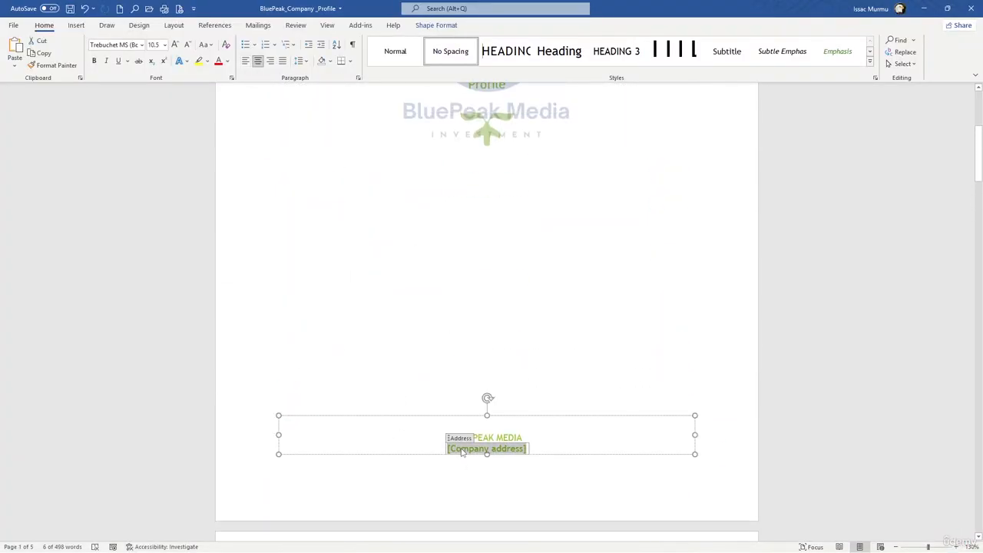
key("ctrl+v")
left_click(596, 463)
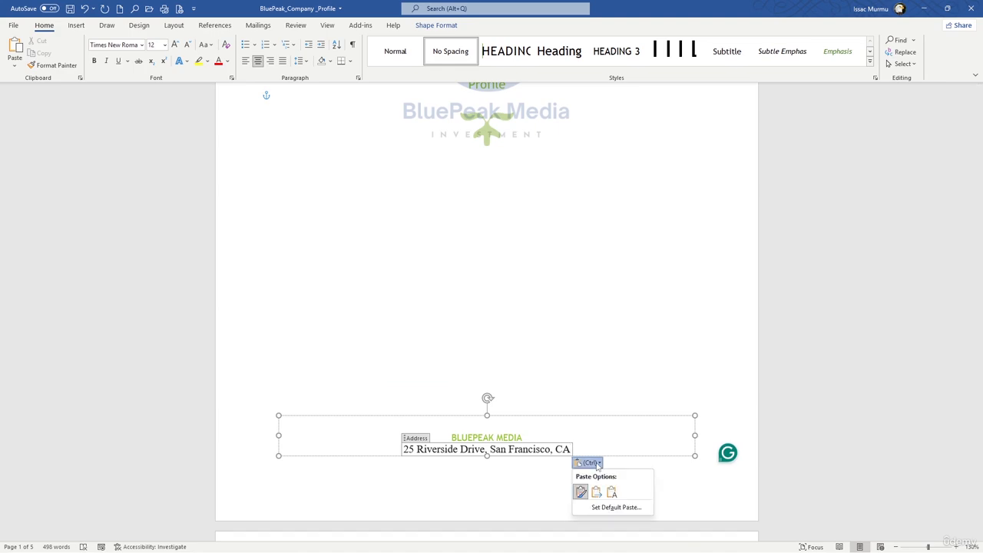
left_click(612, 492)
left_click(530, 483)
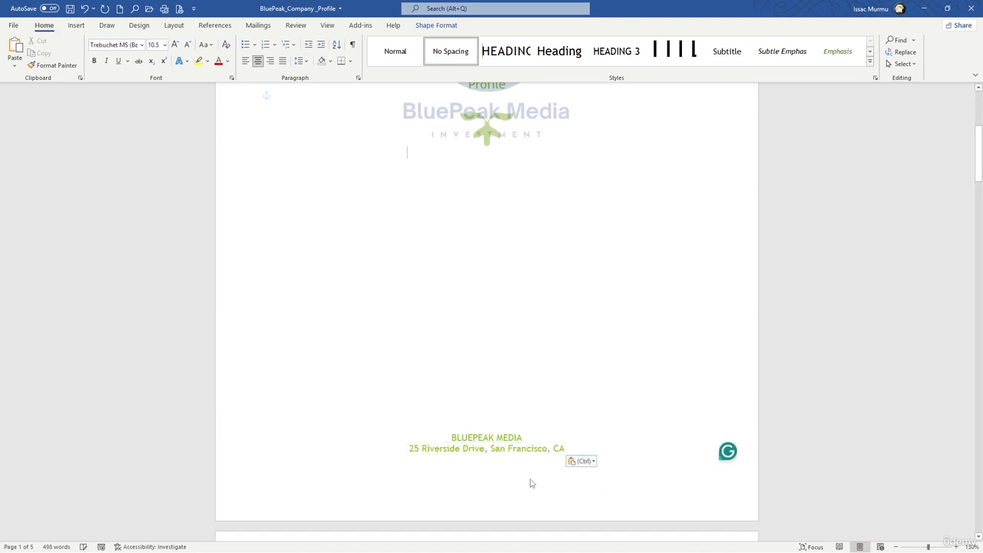
scroll(558, 310, "up", 5)
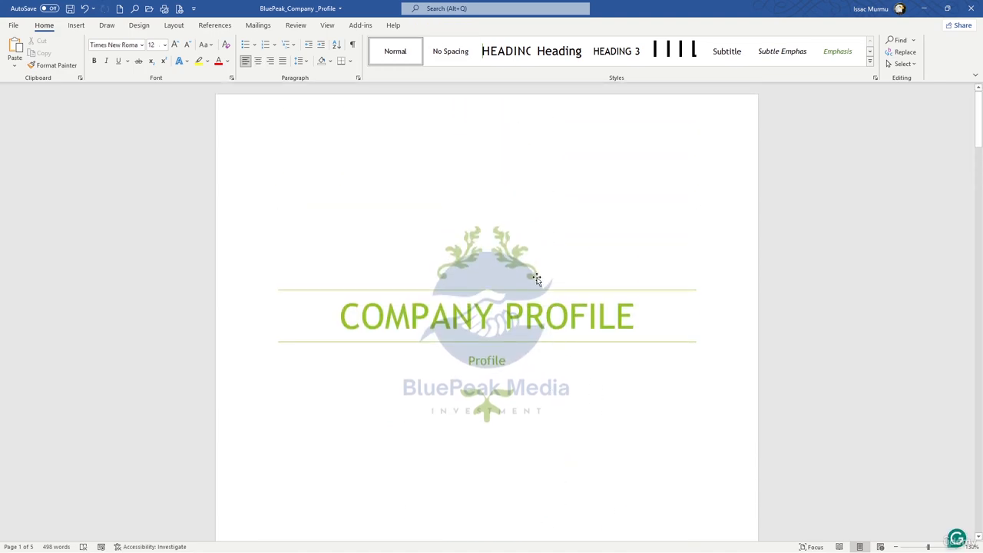
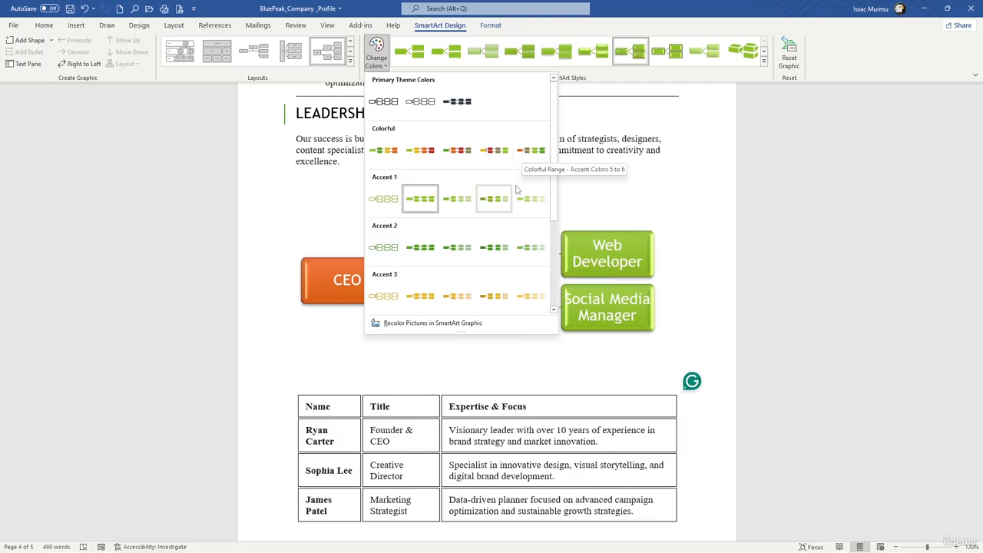
Step: Preview the colour variations and shape fill colours available for the Leadership Team organisation chart
left_click_drag(553, 218, 555, 300)
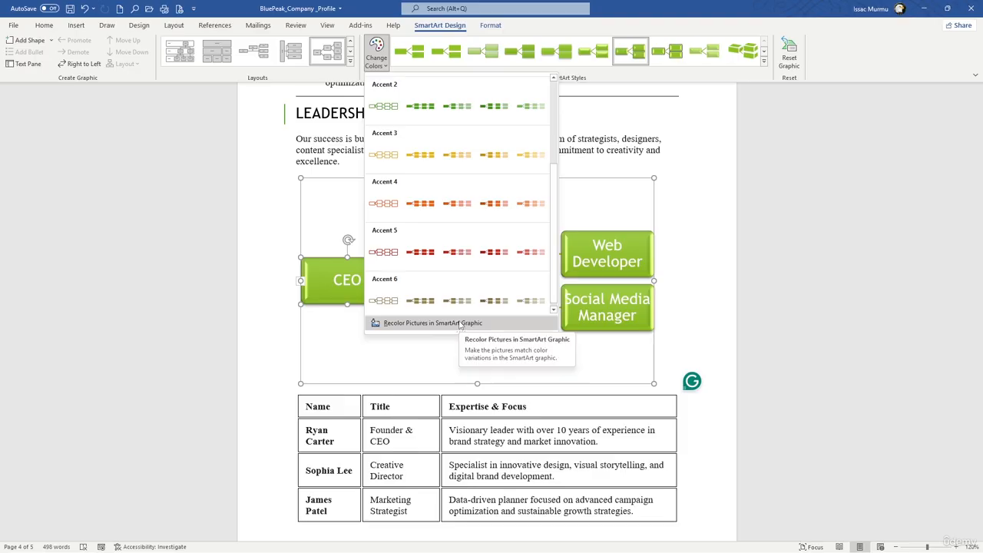
left_click(490, 25)
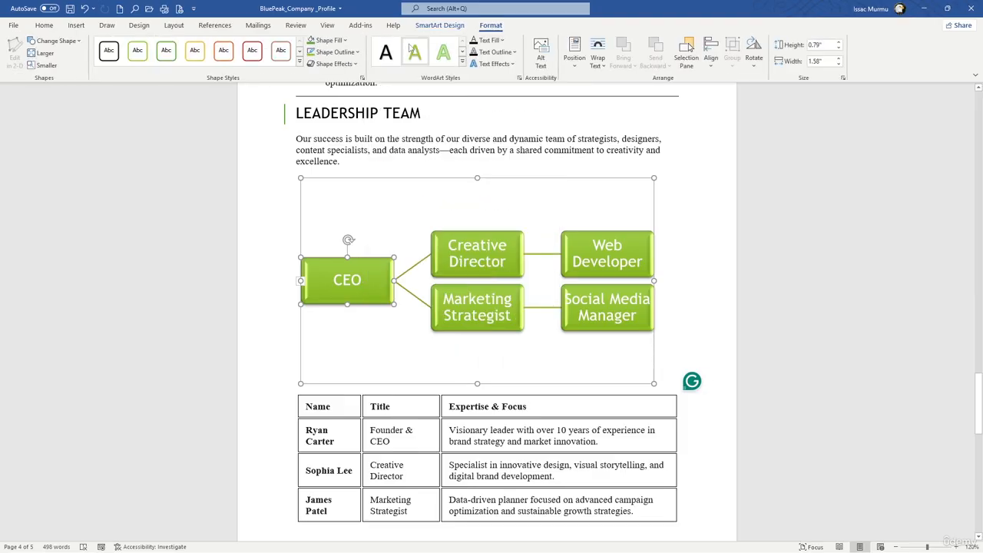
left_click(330, 40)
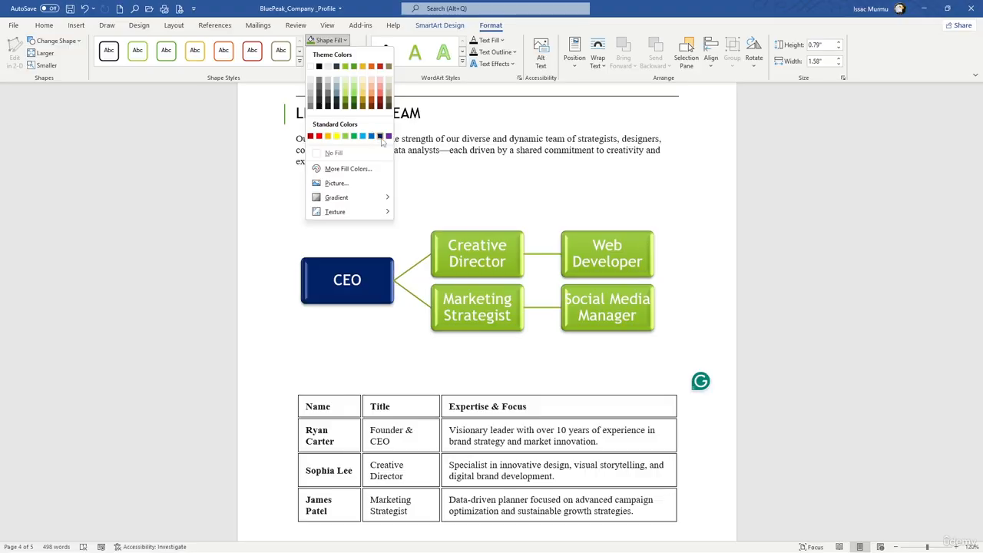
left_click(507, 216)
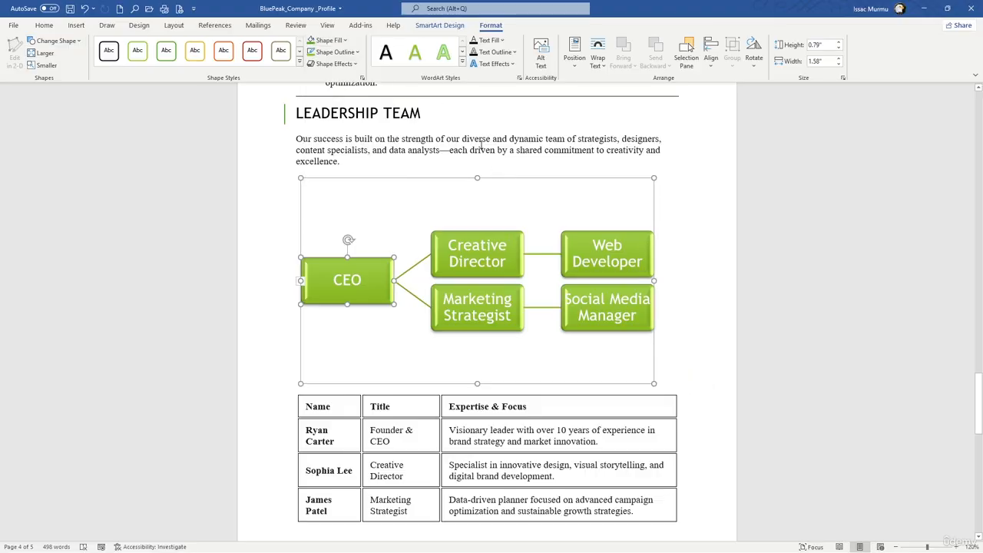
key("Escape")
left_click(344, 41)
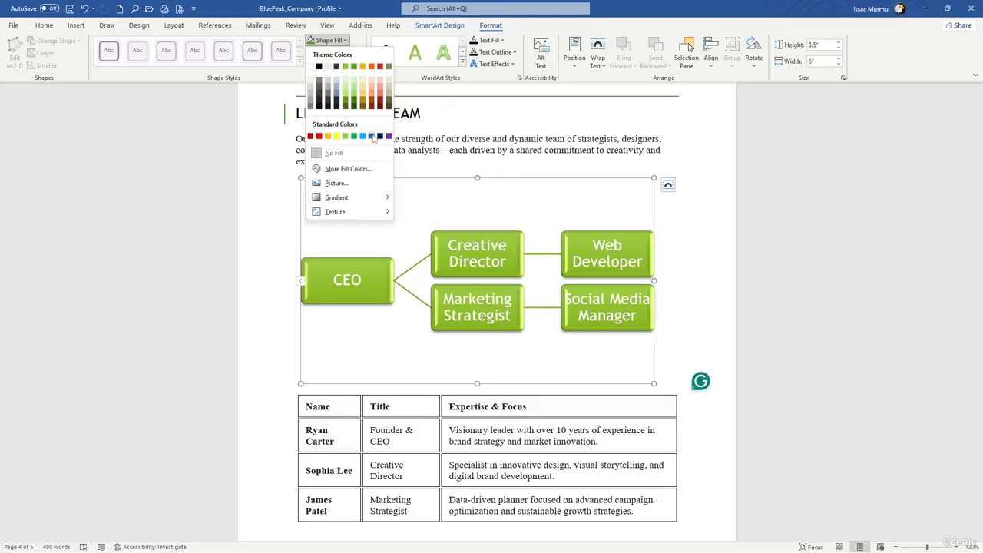
left_click(461, 114)
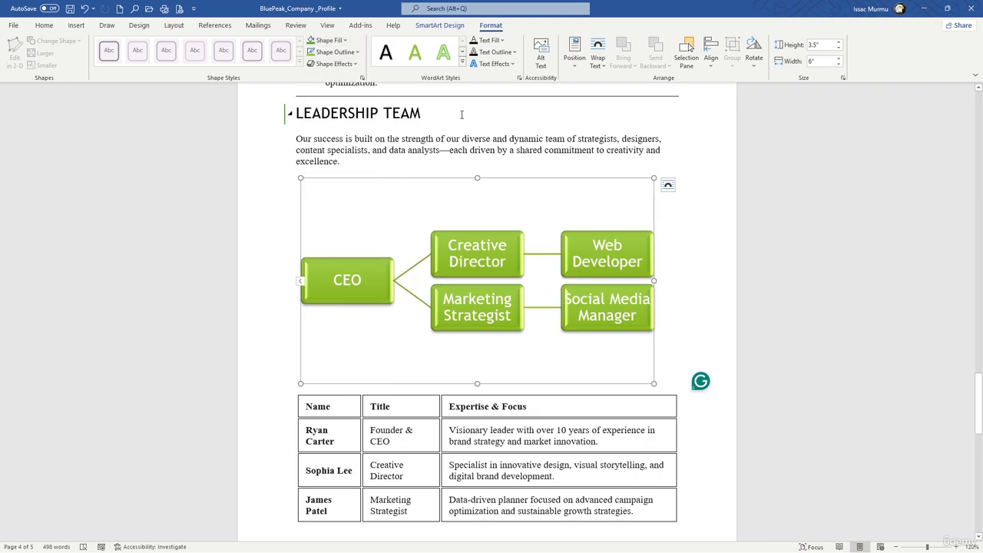
Step: Recolour the Leadership Team organisation chart with the first Colorful variation
left_click(452, 139)
left_click(464, 233)
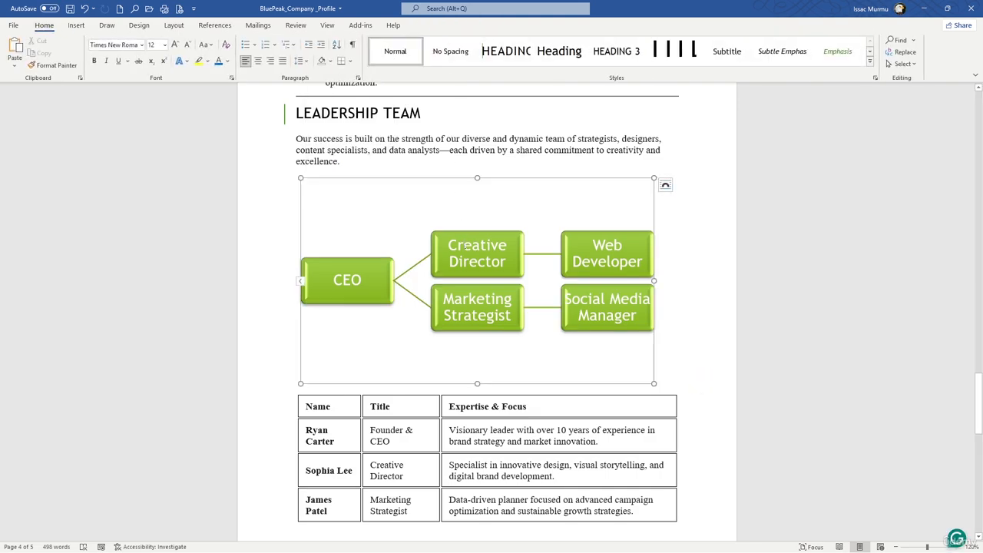
left_click(460, 179)
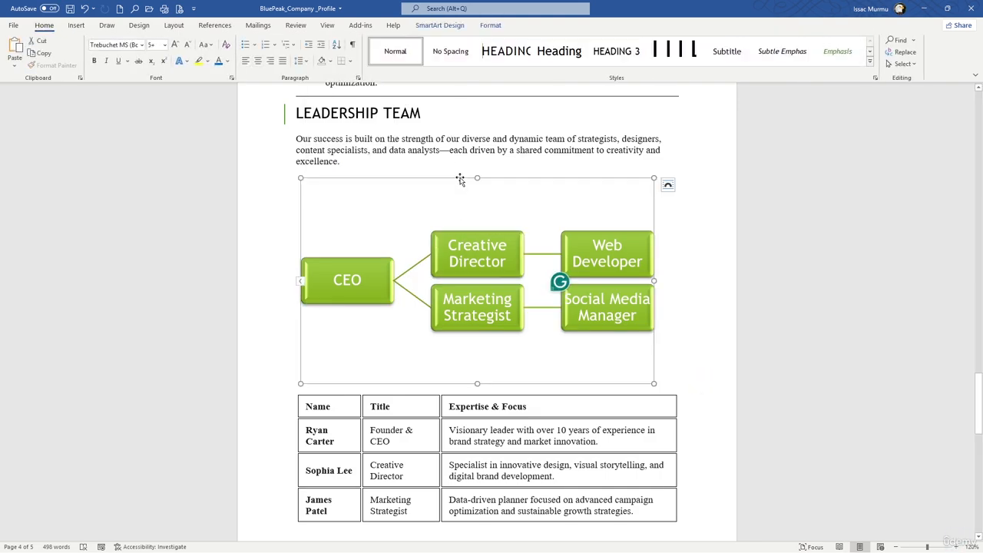
left_click(490, 26)
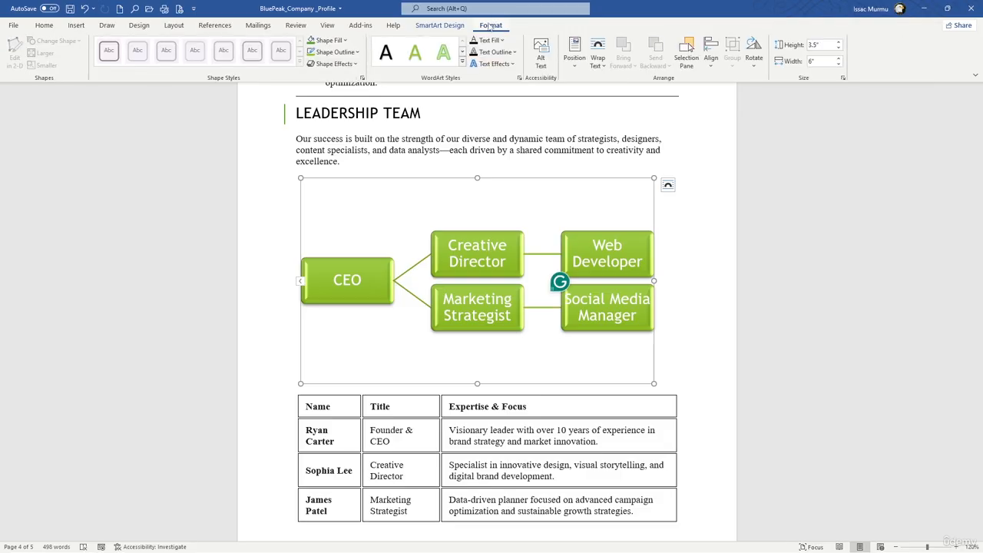
left_click(345, 40)
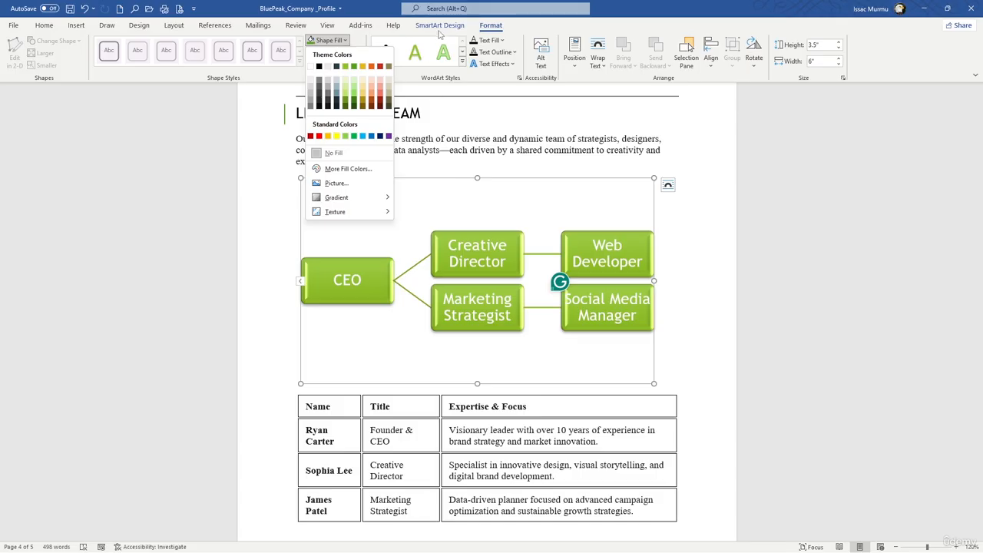
left_click(440, 26)
left_click(376, 60)
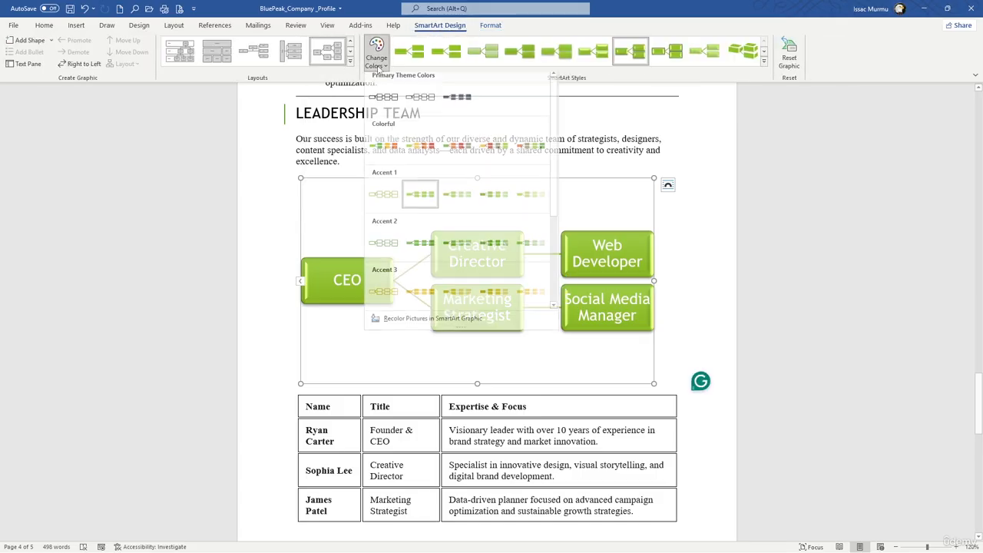
left_click(393, 149)
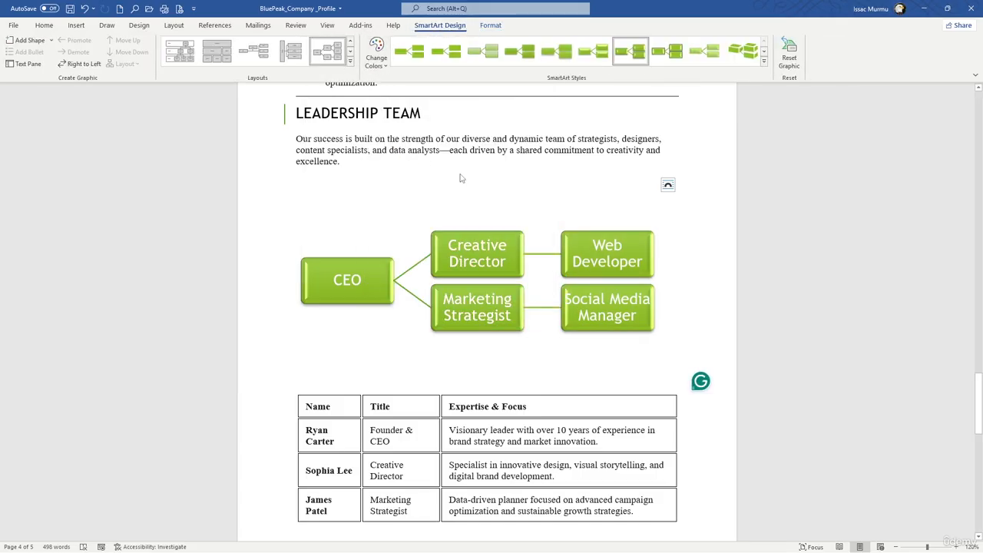
left_click(718, 278)
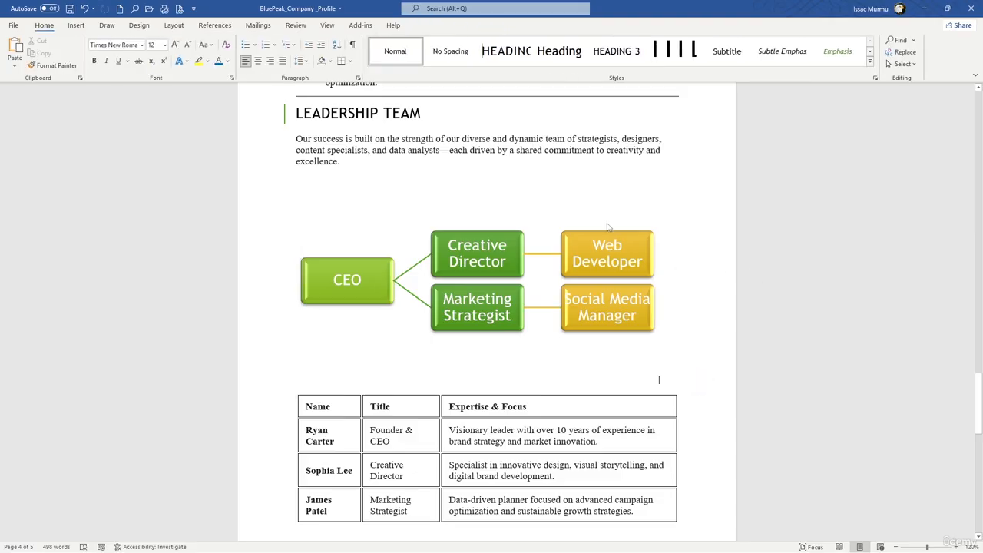
Step: Run the spelling and grammar check, ignoring "BluePeak" once in the title, then all remaining occurrences of "BluePeak" and "TikTok"
scroll(543, 263, "down", 6, "ctrl")
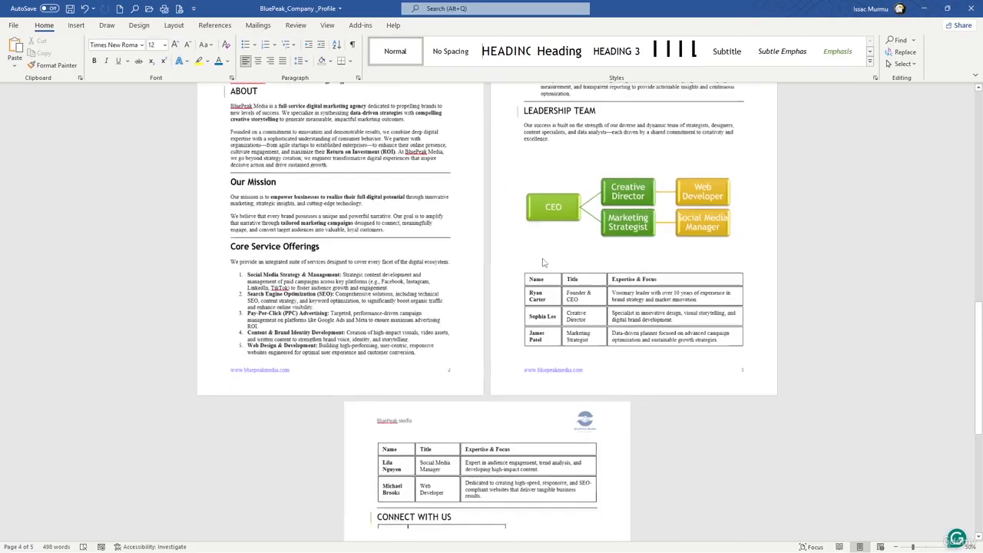
scroll(543, 263, "down", 3, "ctrl")
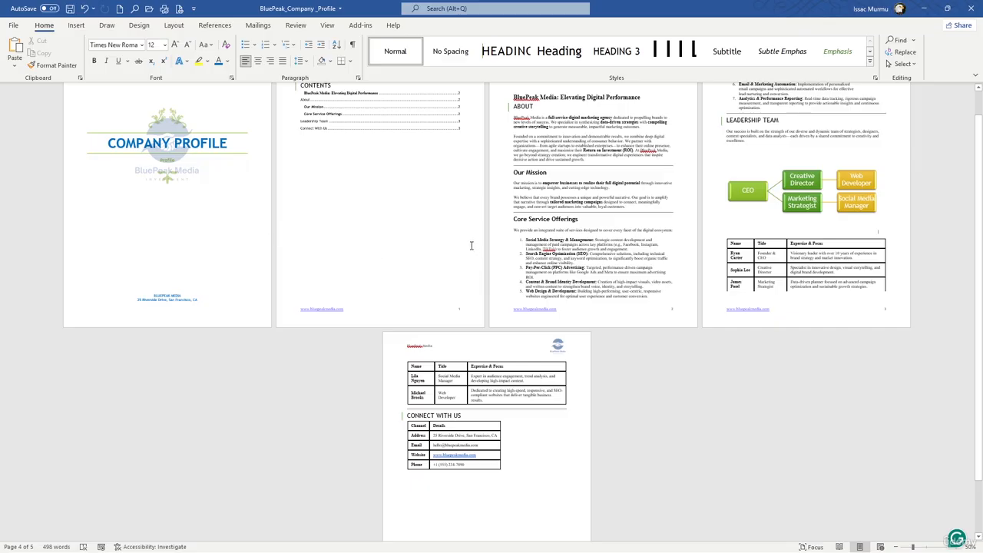
scroll(433, 250, "up", 1)
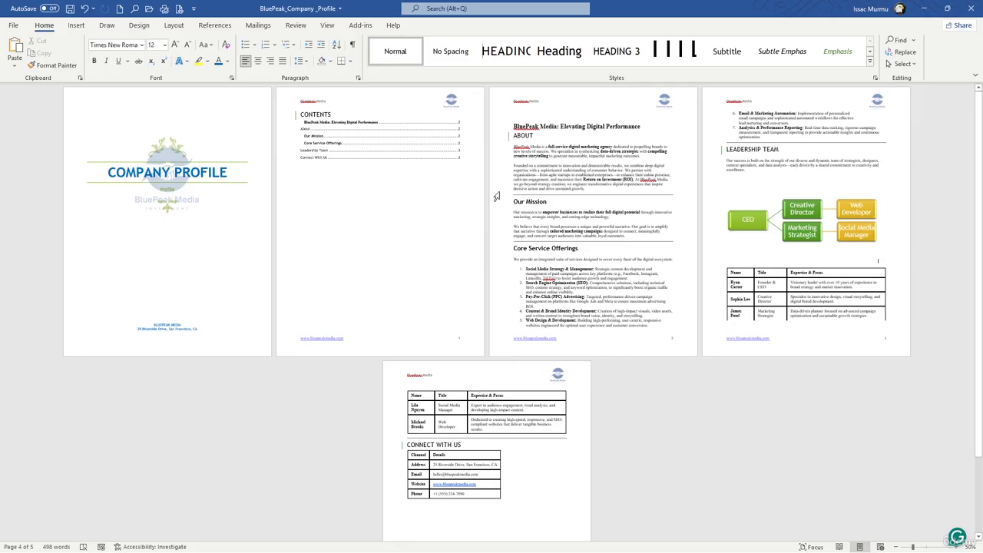
scroll(411, 129, "up", 3)
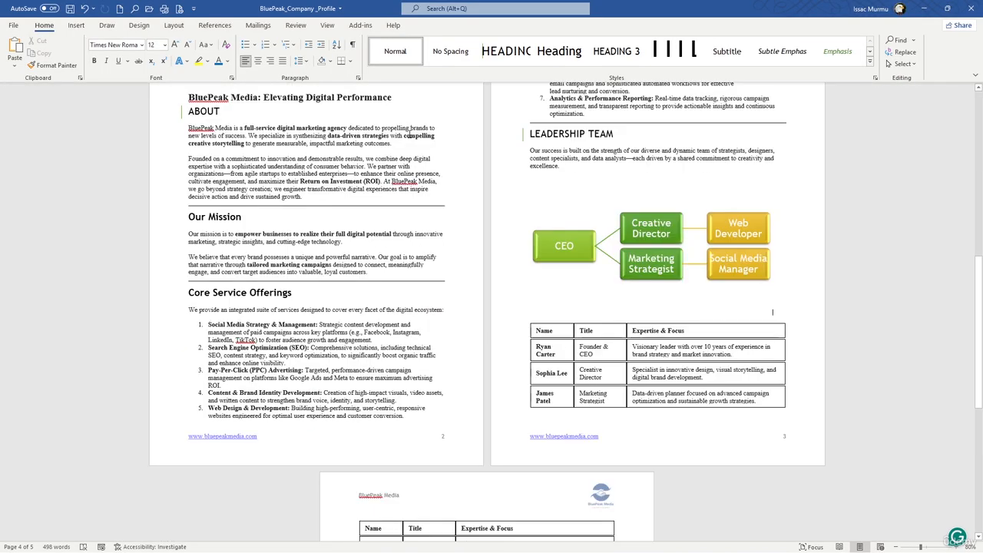
left_click(217, 25)
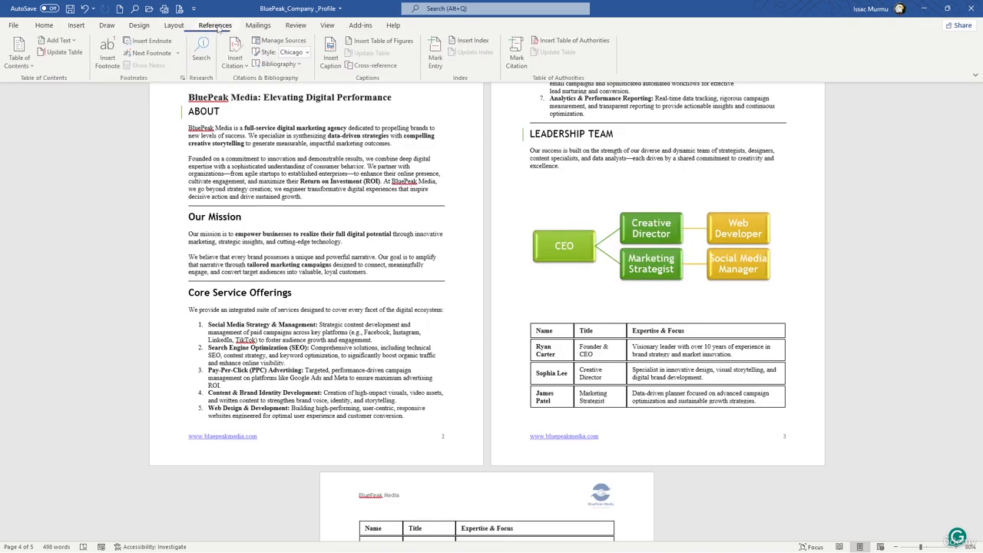
left_click(296, 26)
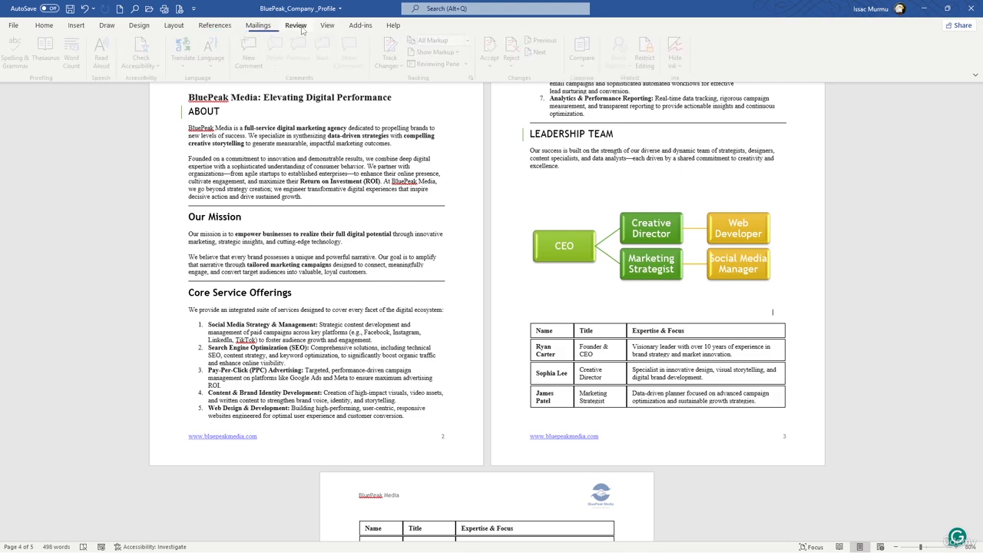
left_click(17, 51)
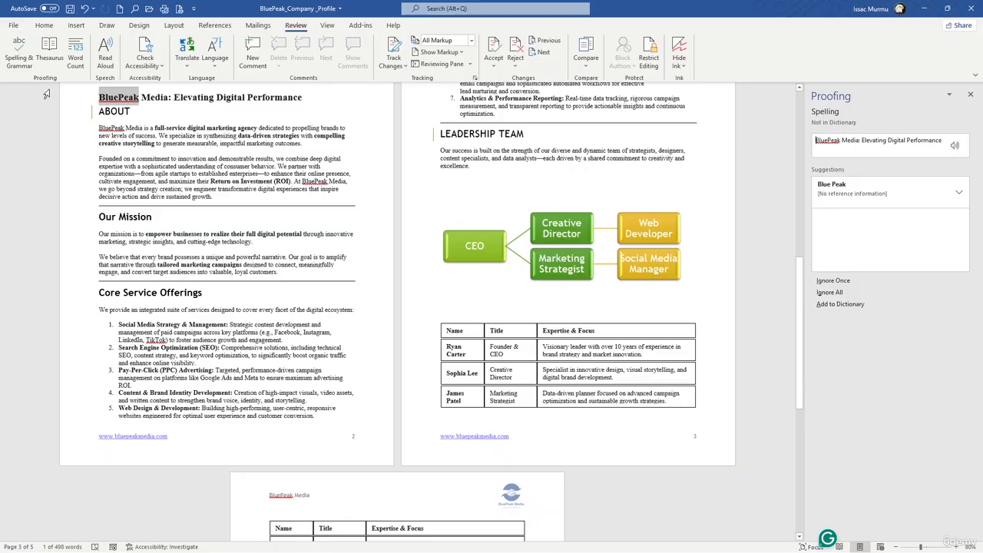
left_click(843, 282)
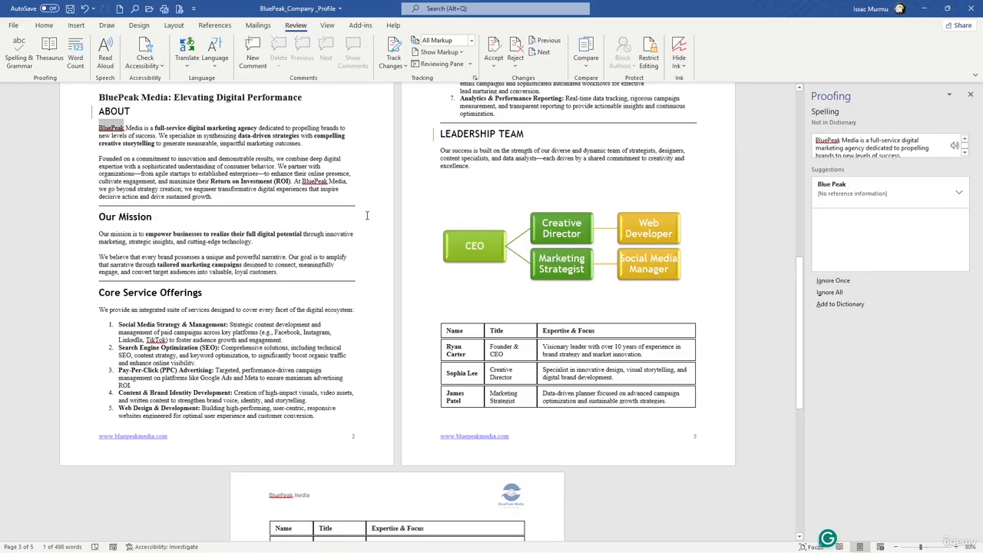
left_click(839, 292)
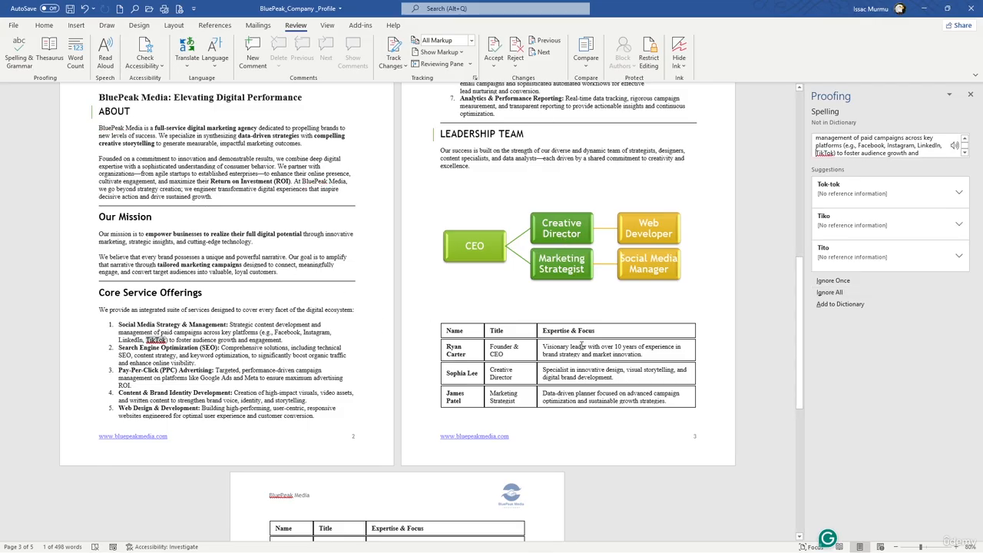
left_click(830, 293)
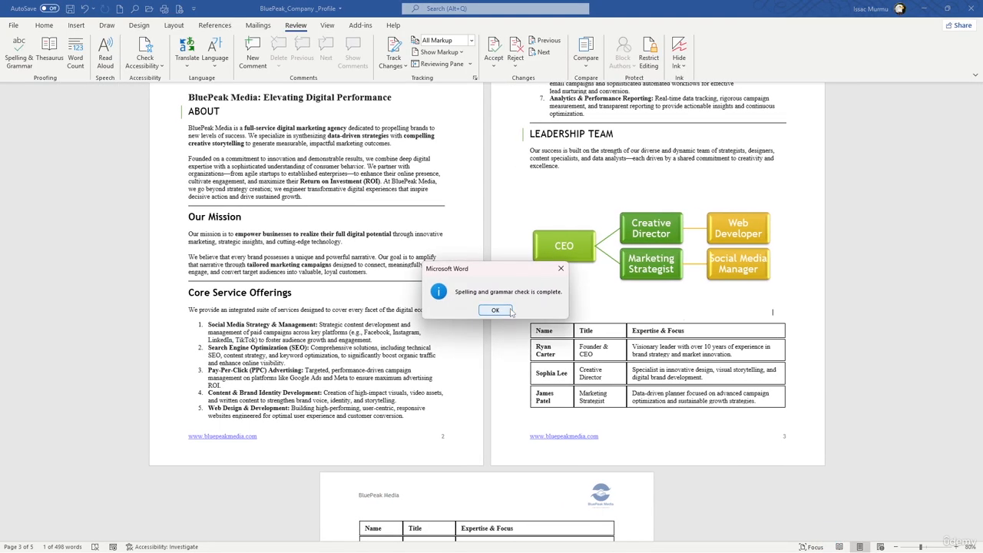
left_click(495, 310)
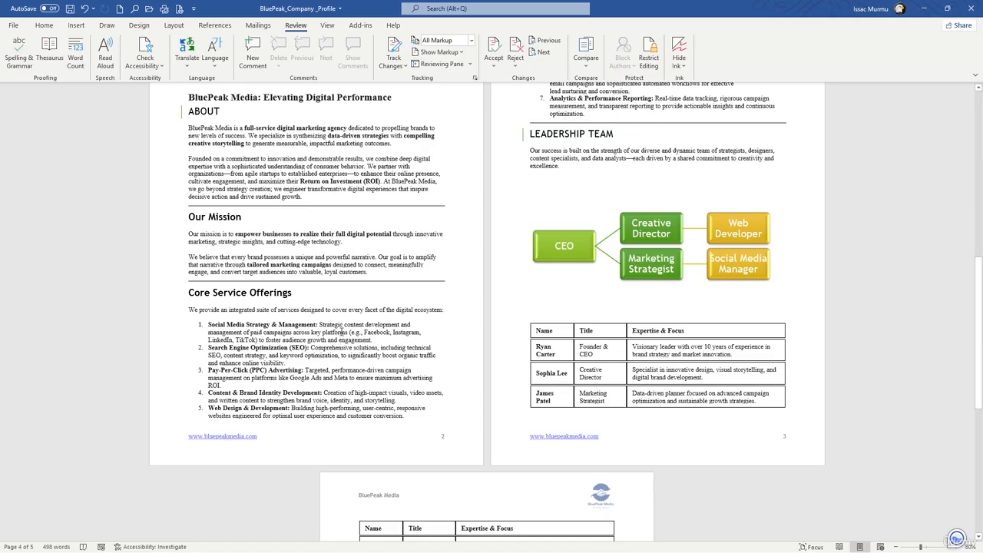
Step: Set the font size of the "Contents" heading on the contents page to 22
scroll(358, 318, "up", 5)
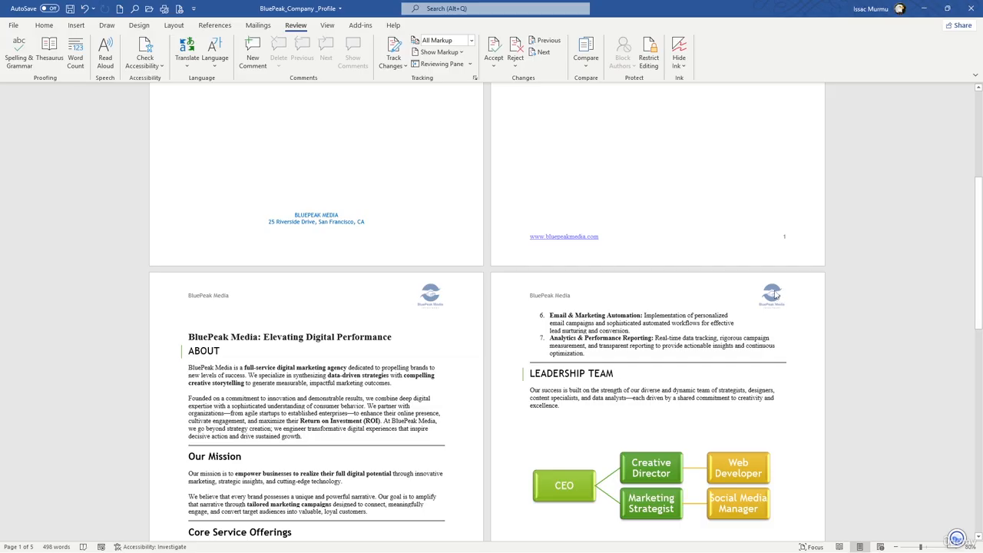
scroll(591, 265, "up", 5)
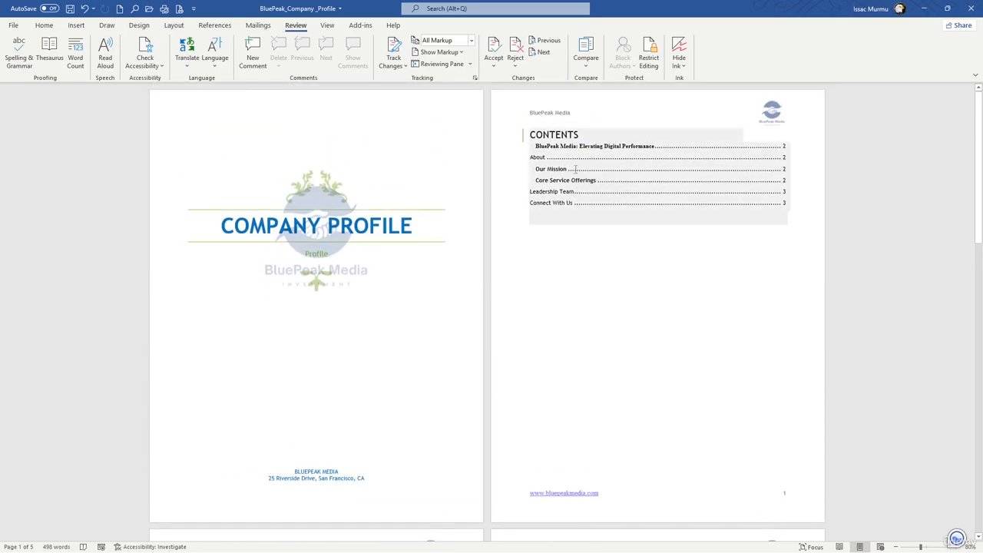
left_click(537, 136)
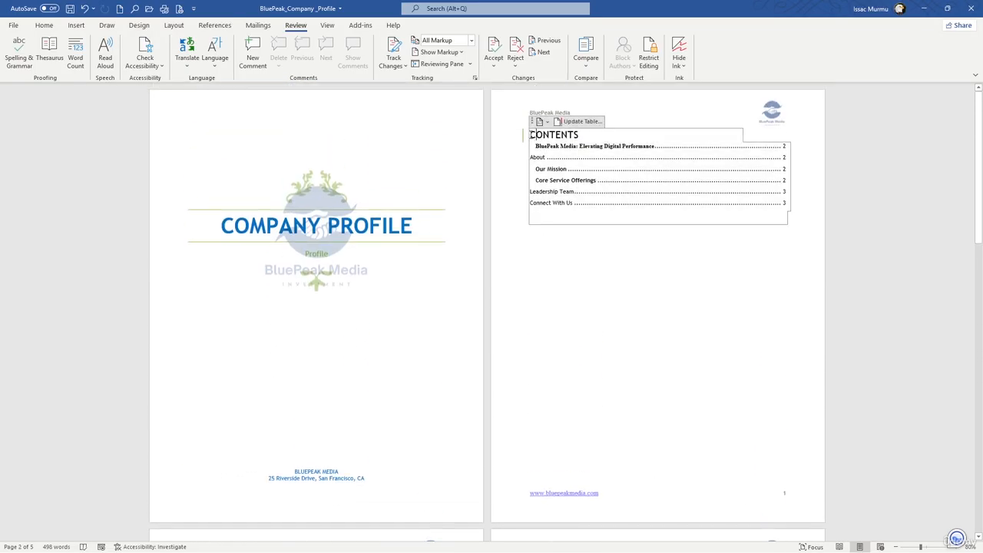
left_click(42, 26)
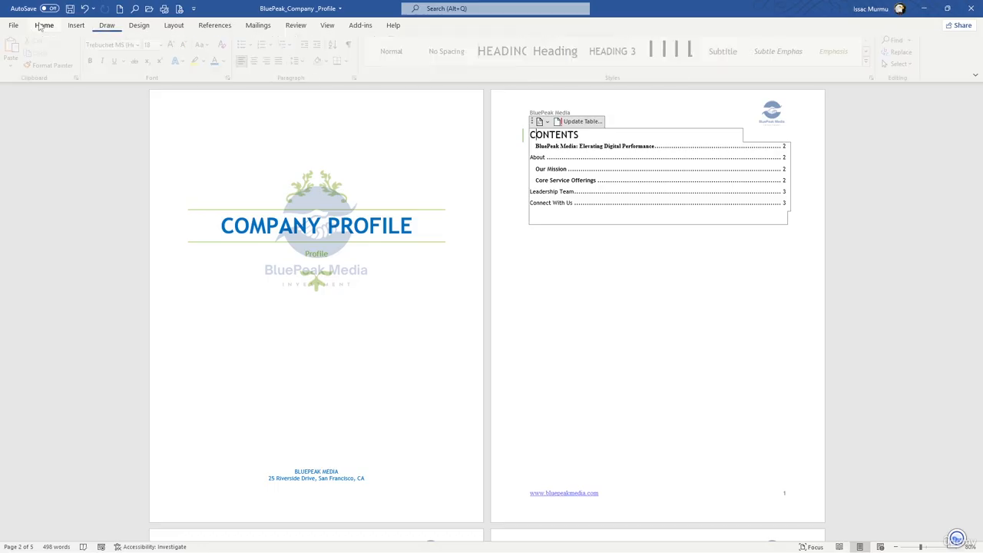
left_click(164, 45)
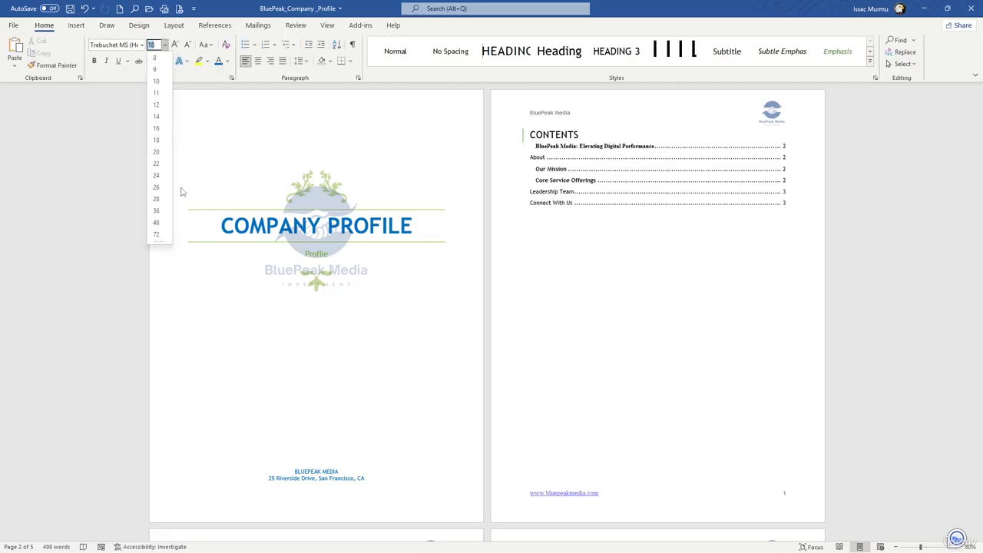
left_click(157, 165)
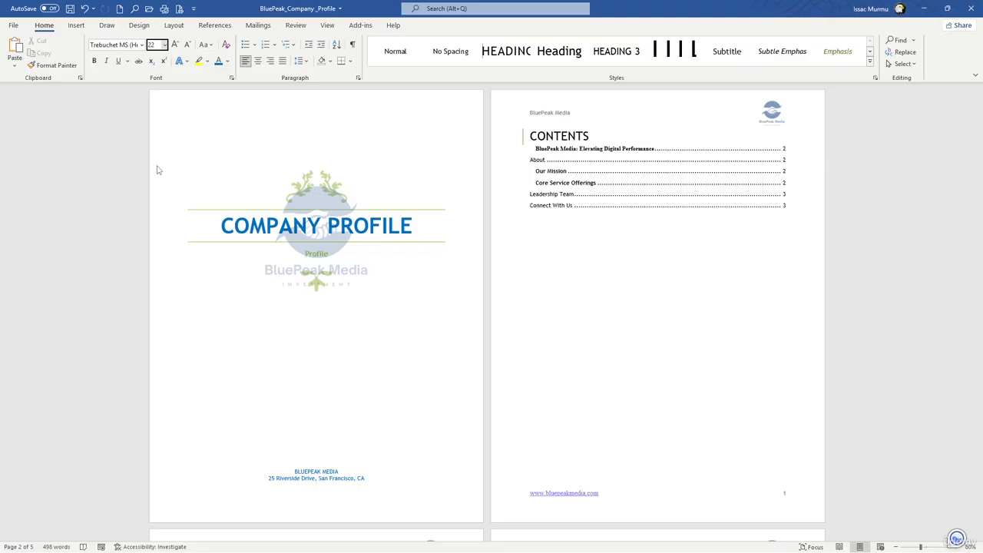
Step: Set the font size of all table of contents entries to 14
left_click(537, 149)
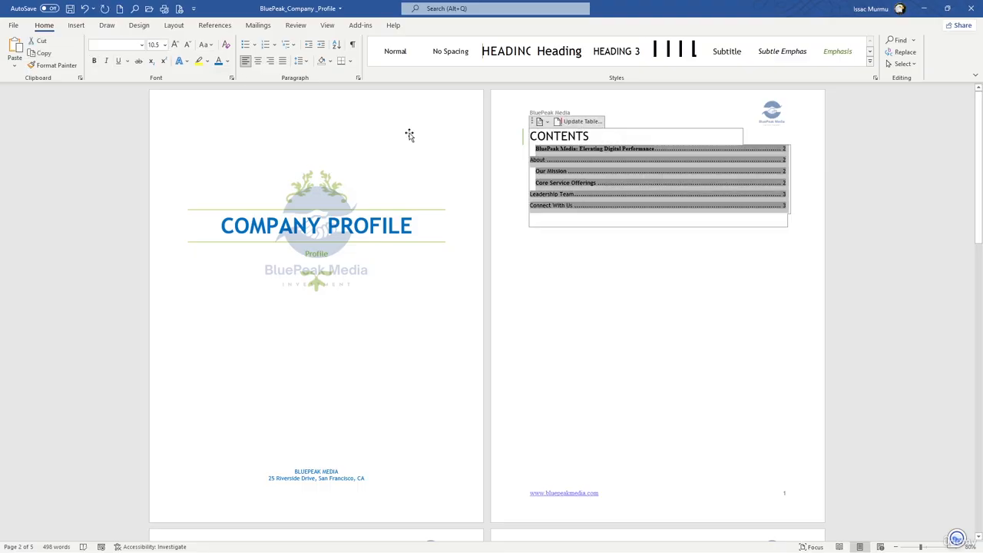
left_click(165, 45)
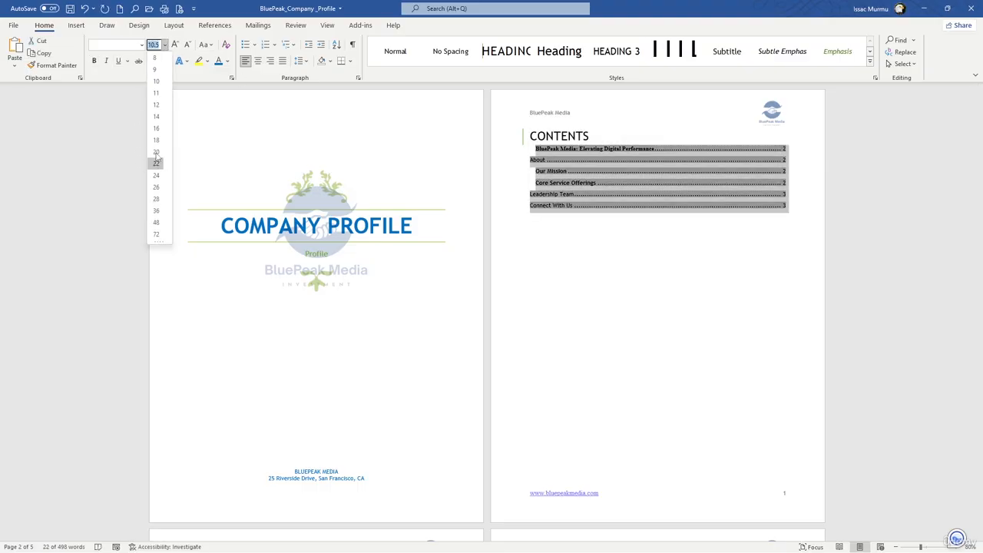
left_click(158, 116)
left_click(691, 281)
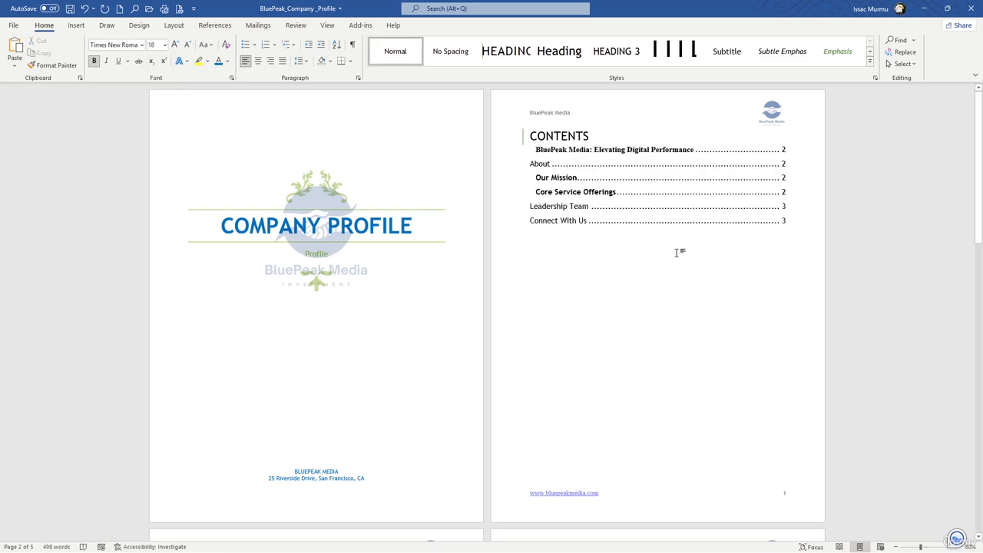
Step: Export the finished company profile as a standard-quality PDF named "BluePeak_Company _Profile" in the Documents folder
scroll(648, 261, "down", 8)
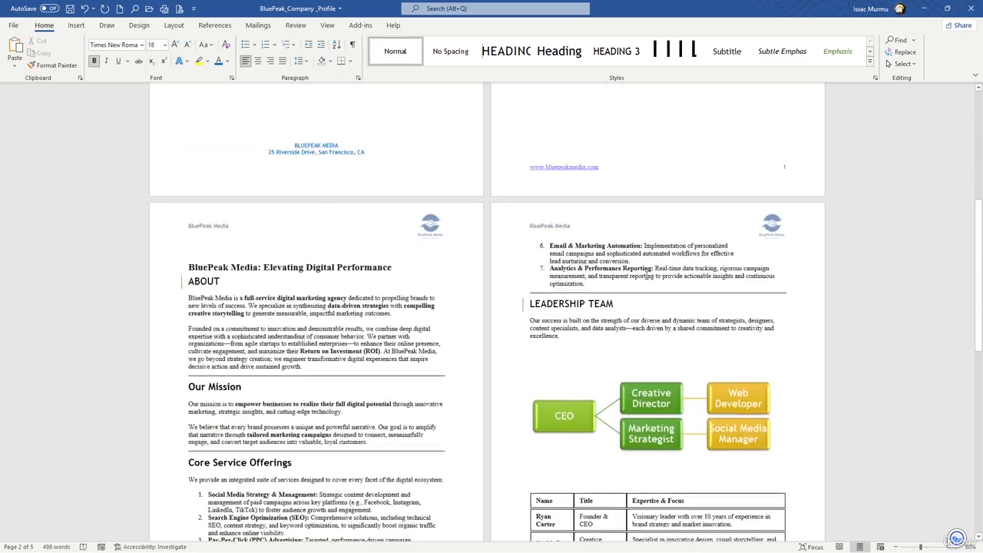
scroll(644, 280, "down", 5)
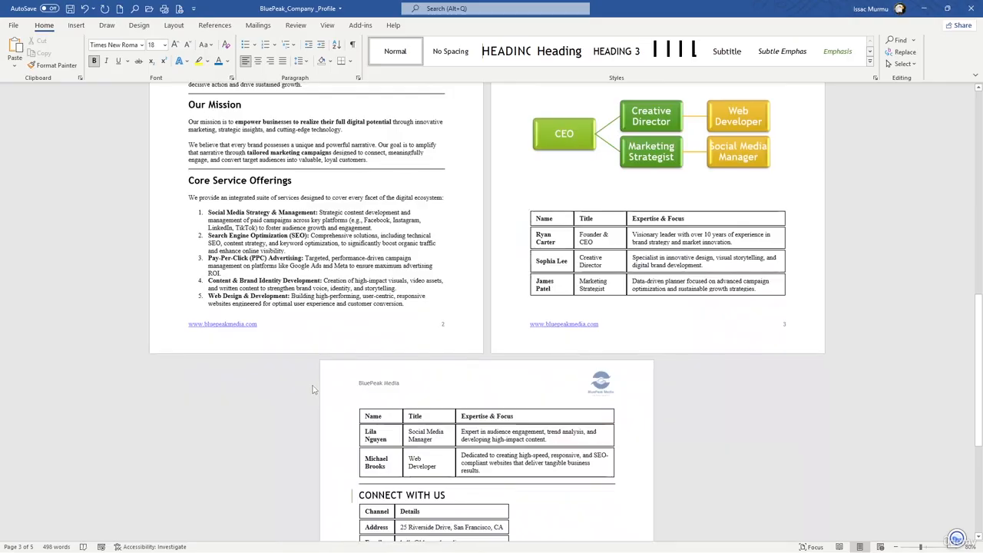
scroll(407, 342, "up", 6)
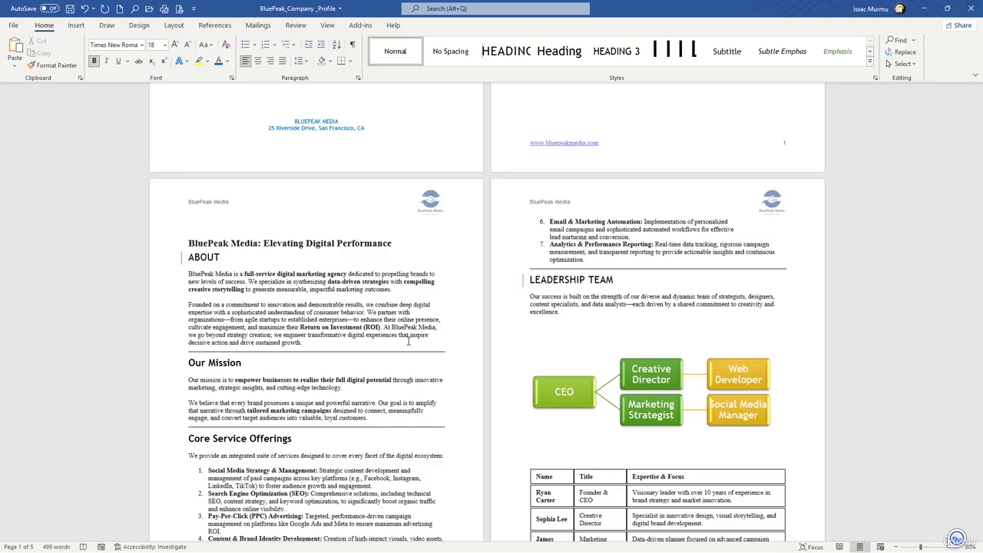
scroll(431, 342, "down", 2)
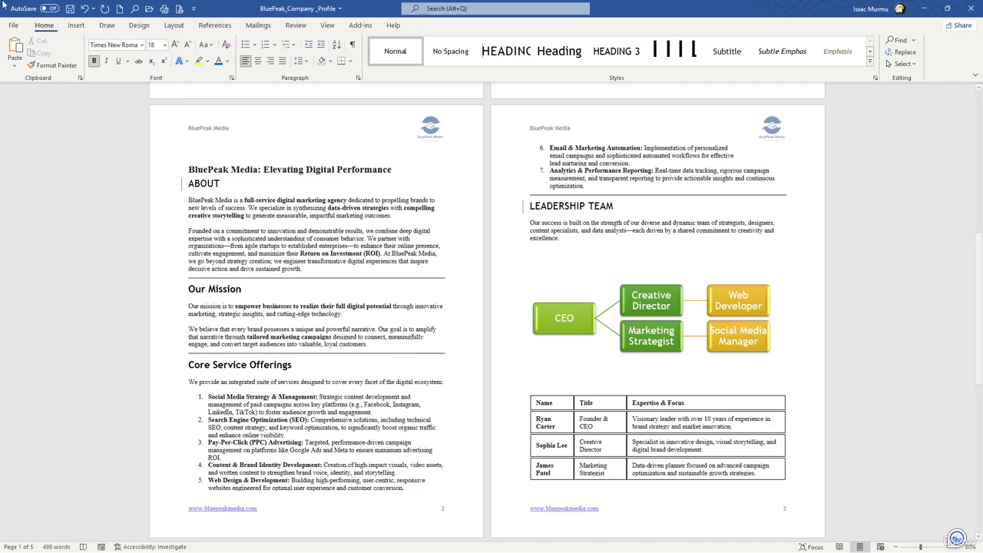
left_click(20, 30)
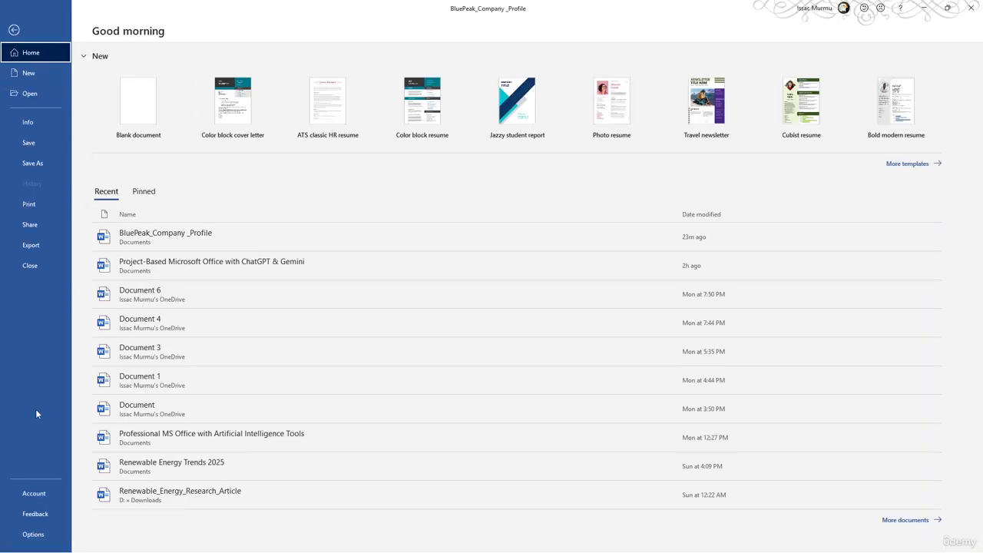
left_click(31, 163)
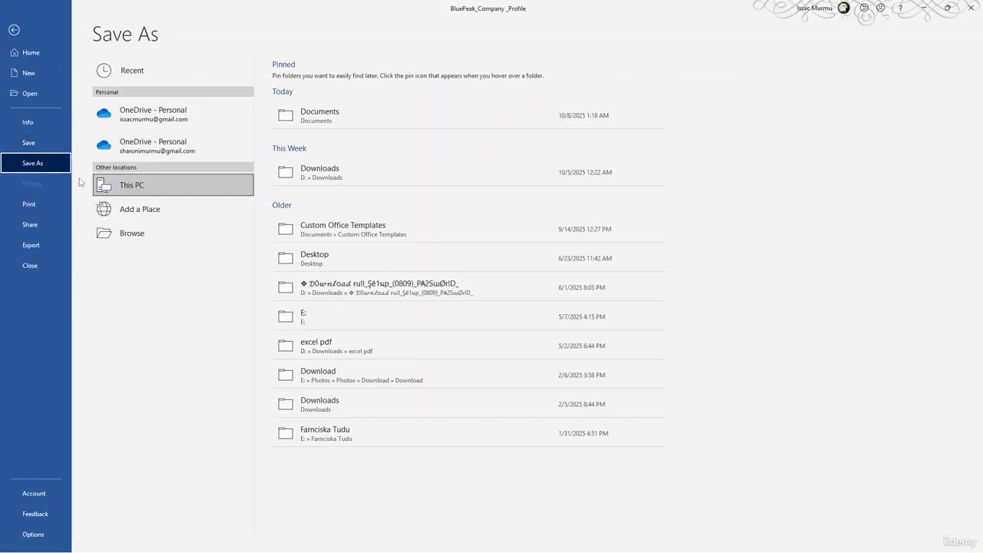
left_click(36, 246)
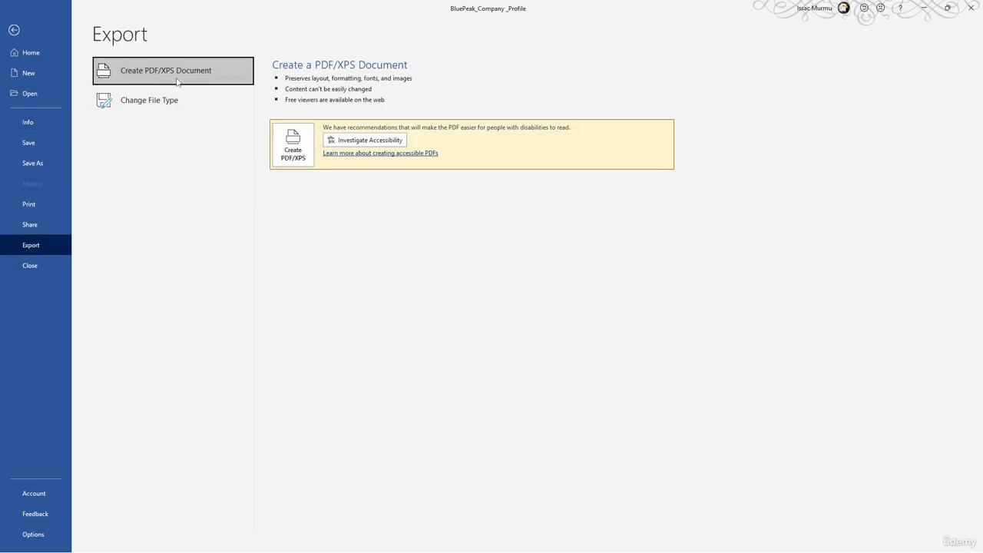
left_click(286, 140)
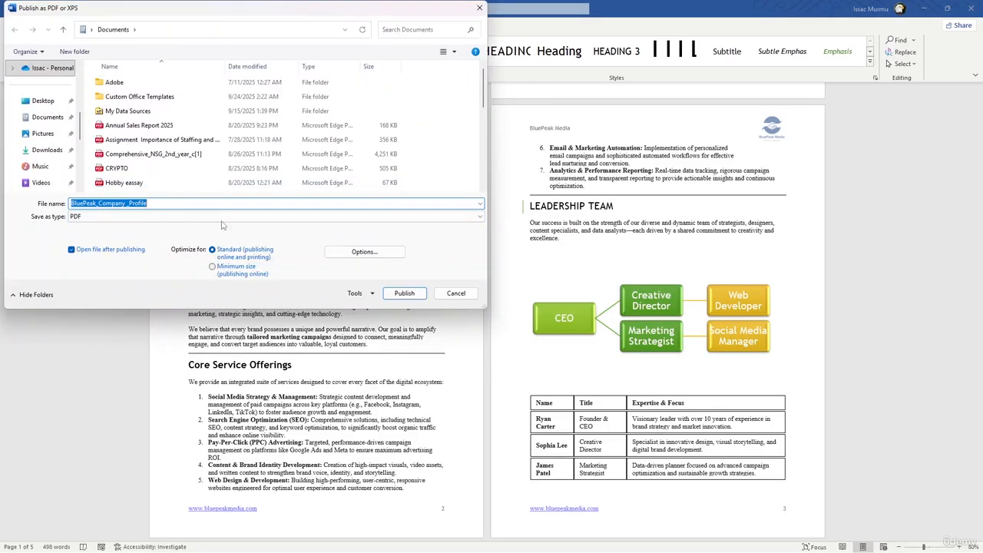
left_click(402, 292)
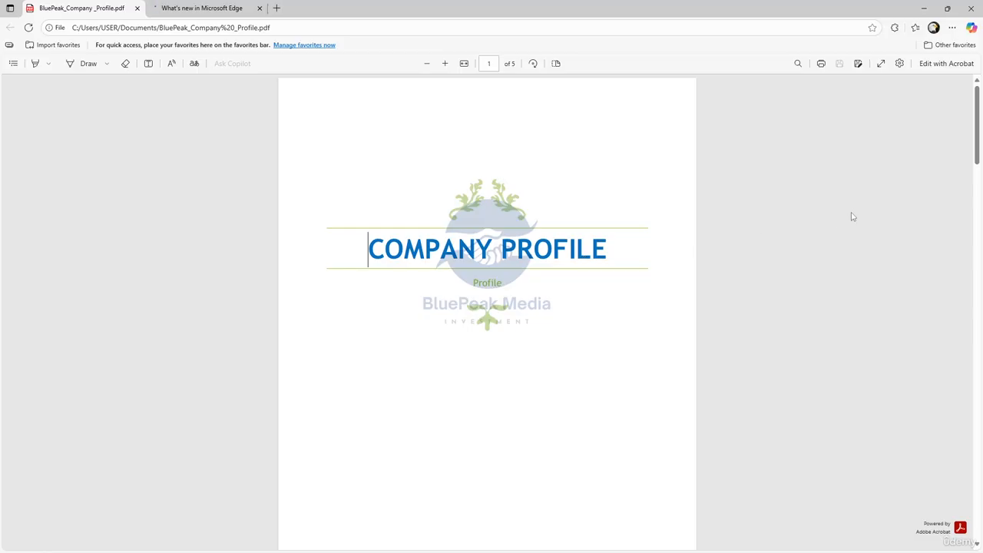
Step: Examine the exported PDF through to its Connect With Us page, then return to the company profile in Word
left_click_drag(978, 135, 980, 467)
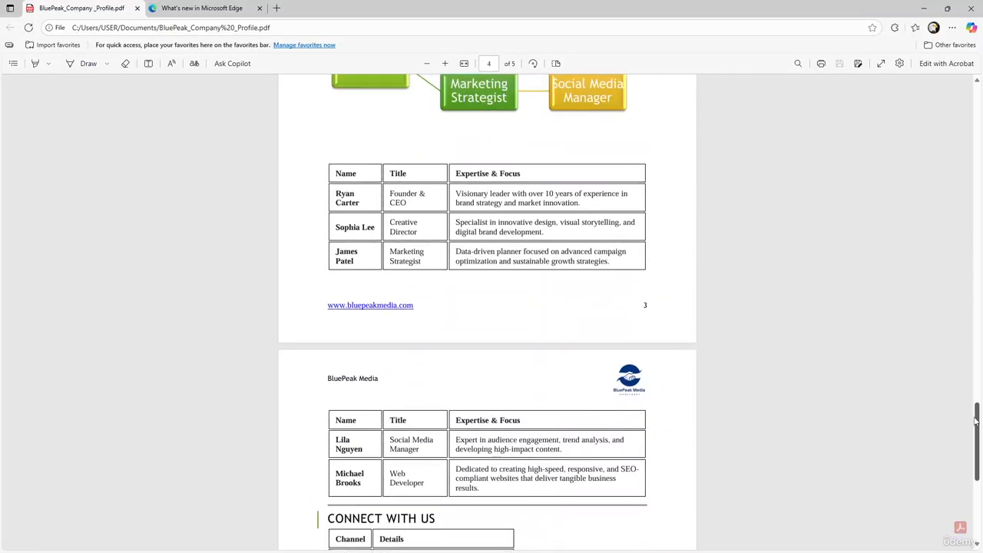
left_click_drag(980, 422, 980, 500)
scroll(914, 420, "up", 2)
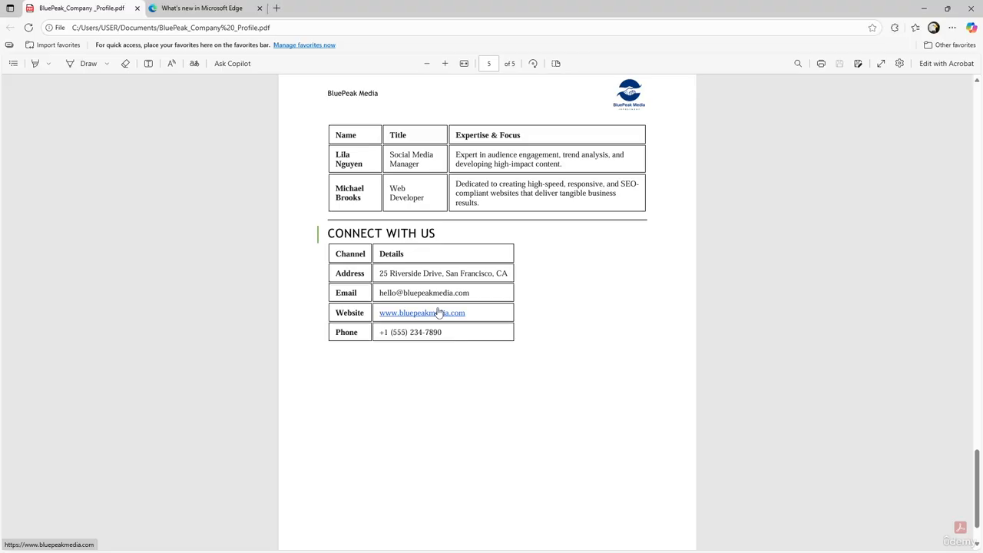
scroll(438, 312, "up", 3)
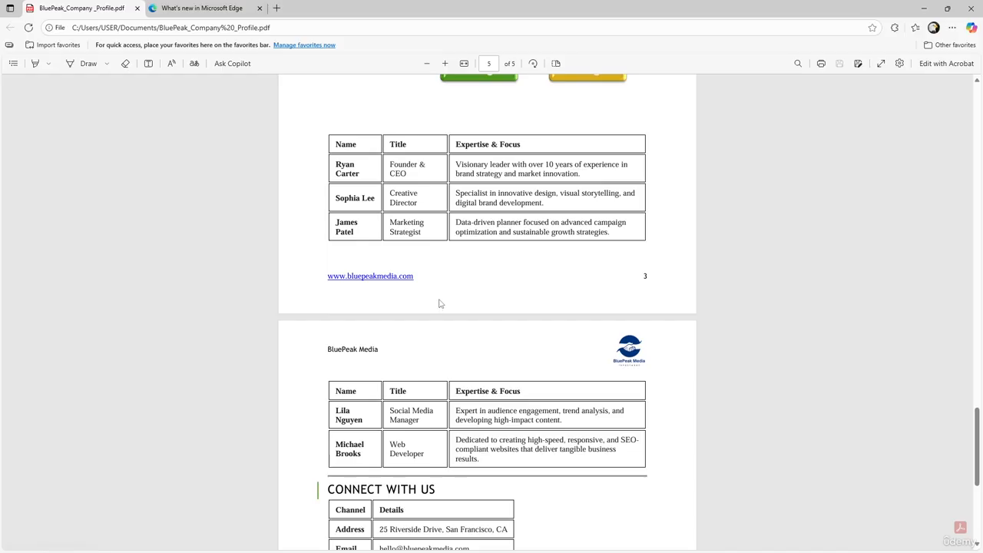
scroll(438, 304, "up", 1)
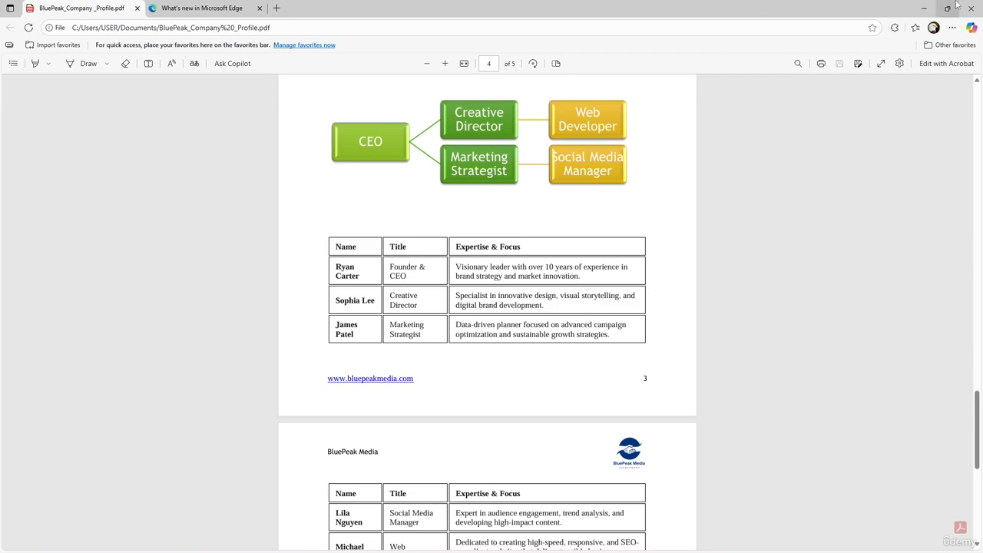
left_click(923, 8)
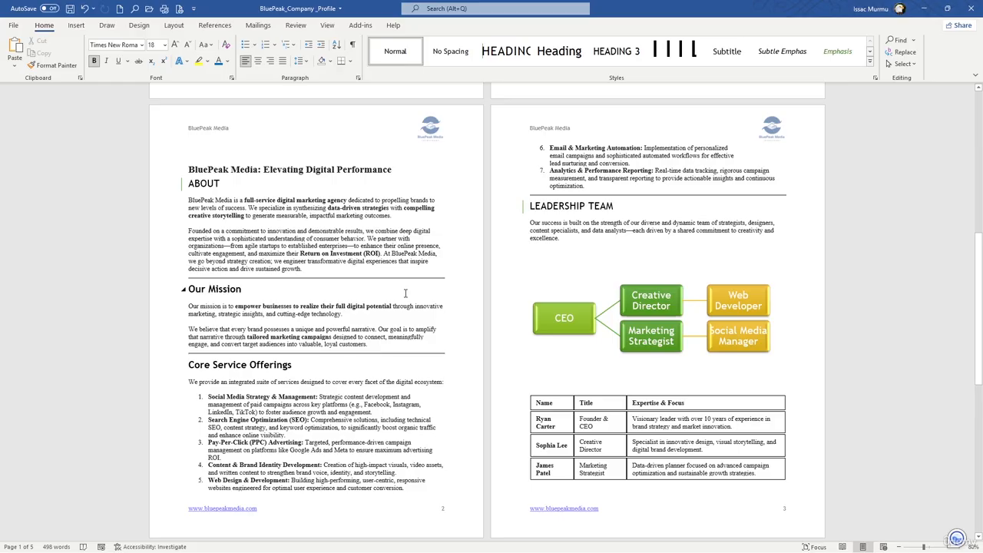
scroll(405, 293, "up", 3)
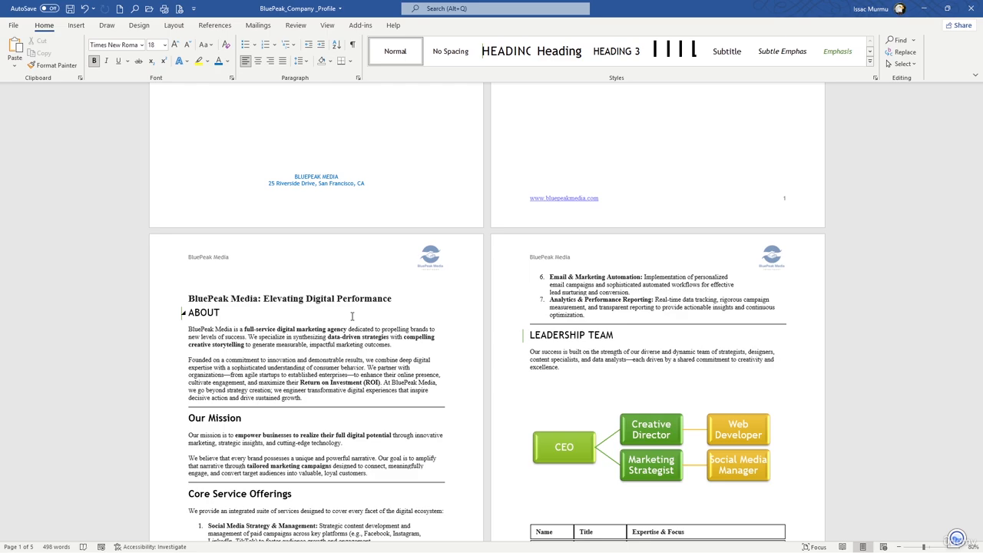
scroll(384, 311, "up", 4)
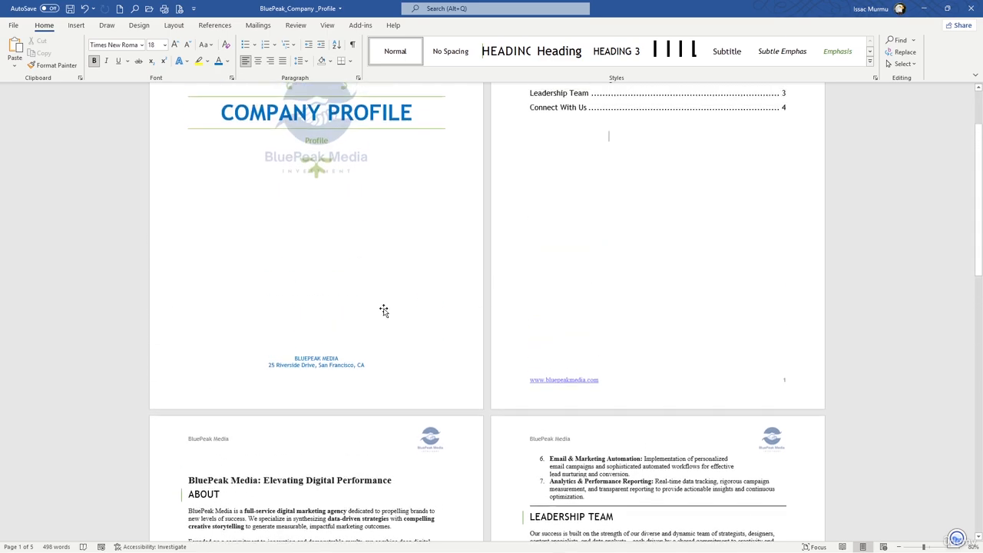